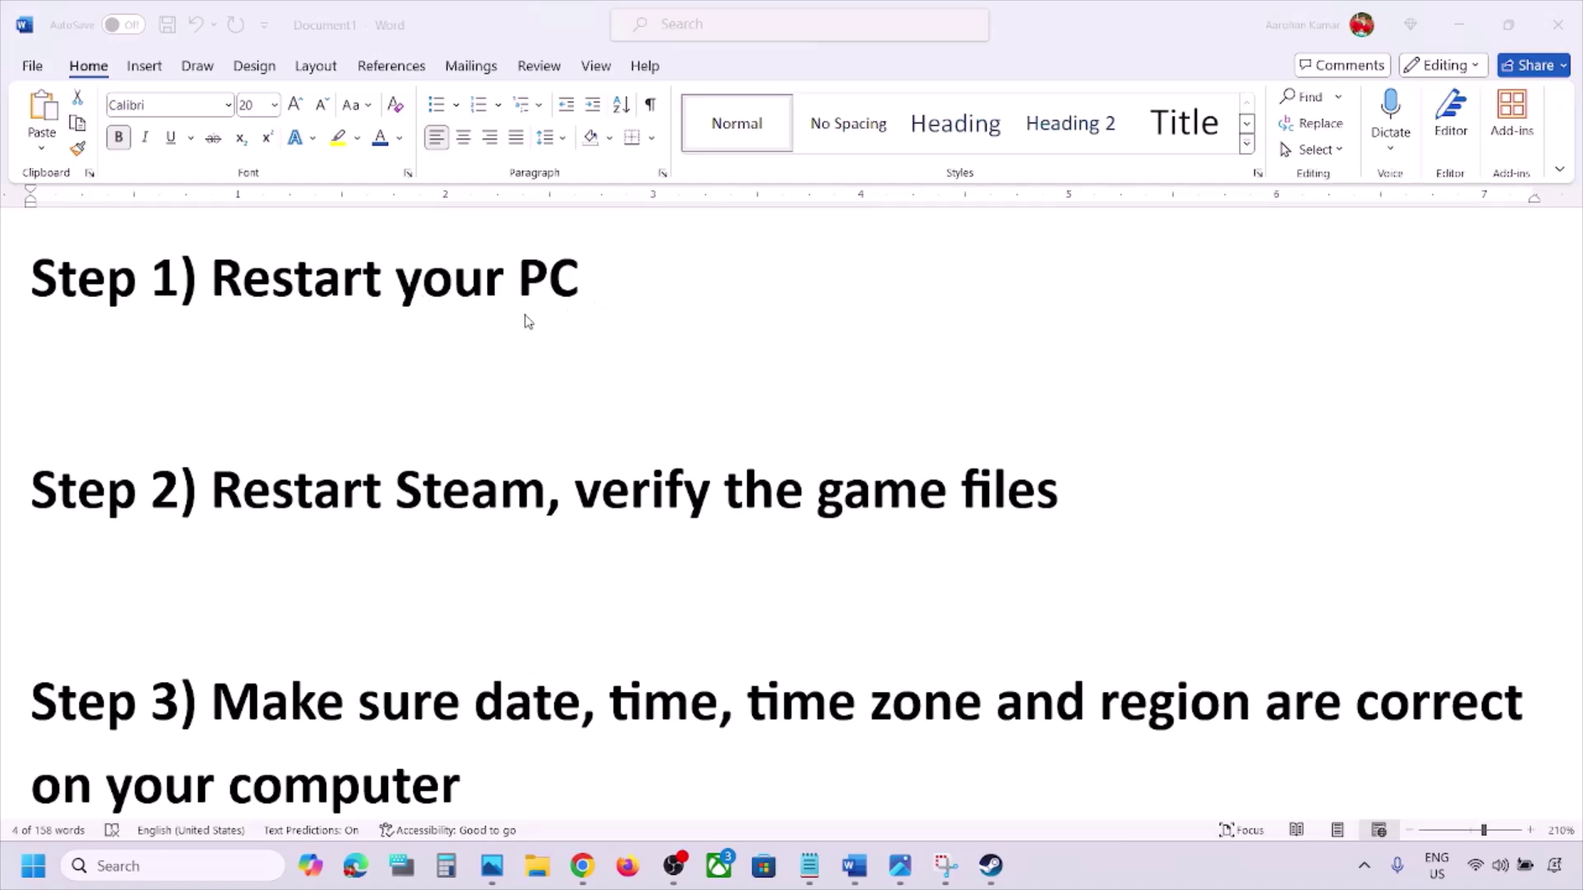
# - Look at the Windows power options for restarting the PC, and dismiss them without choosing one
pyautogui.click(33, 866)
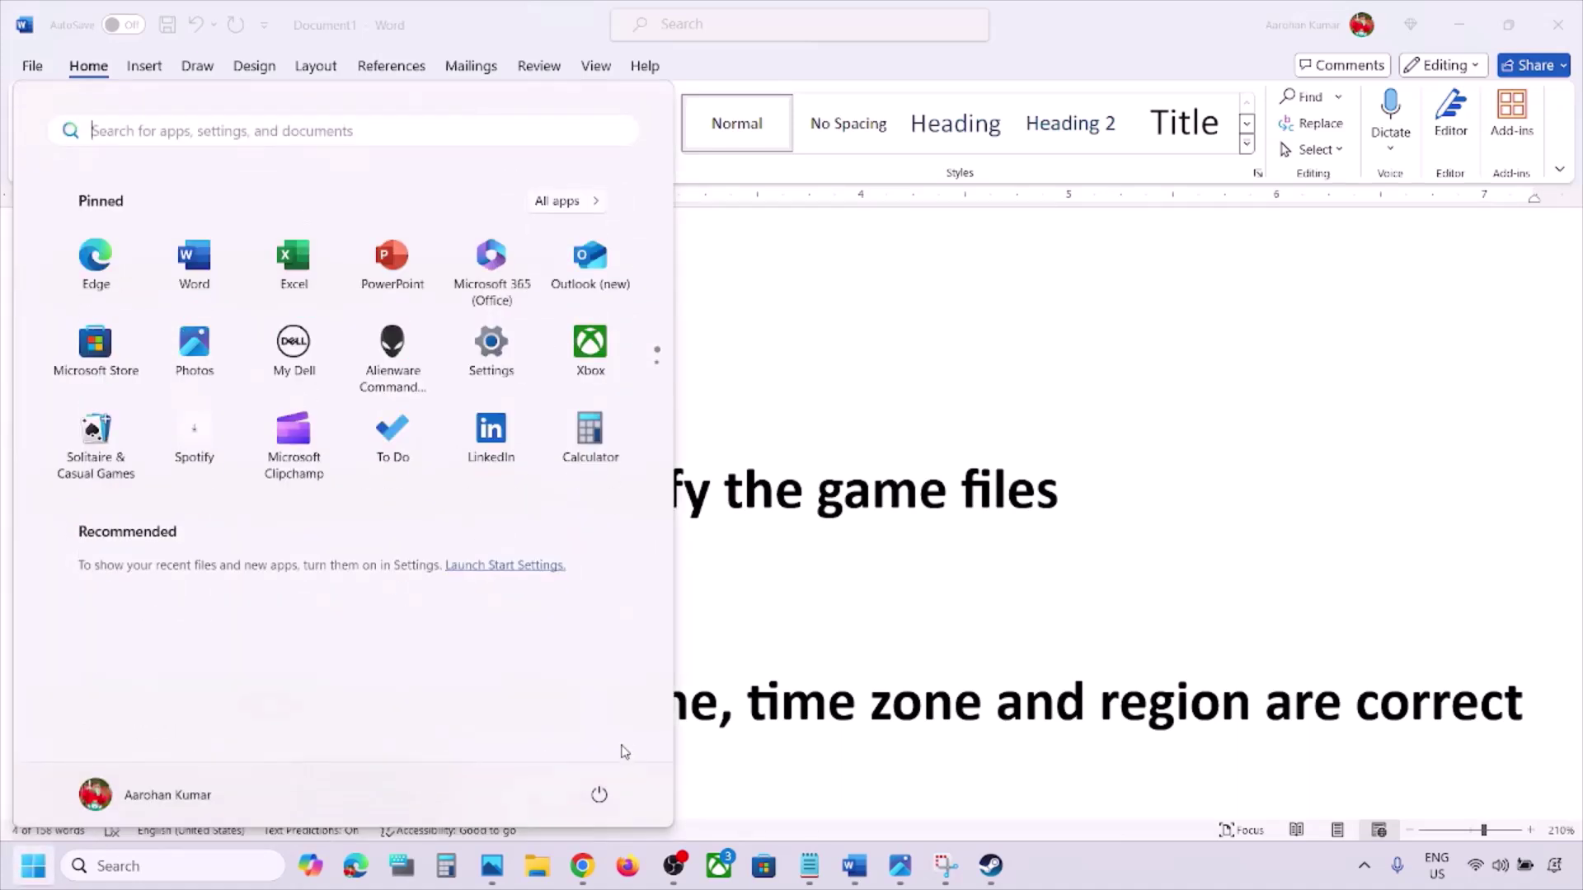
pyautogui.click(599, 794)
pyautogui.press('Escape')
pyautogui.press('Escape')
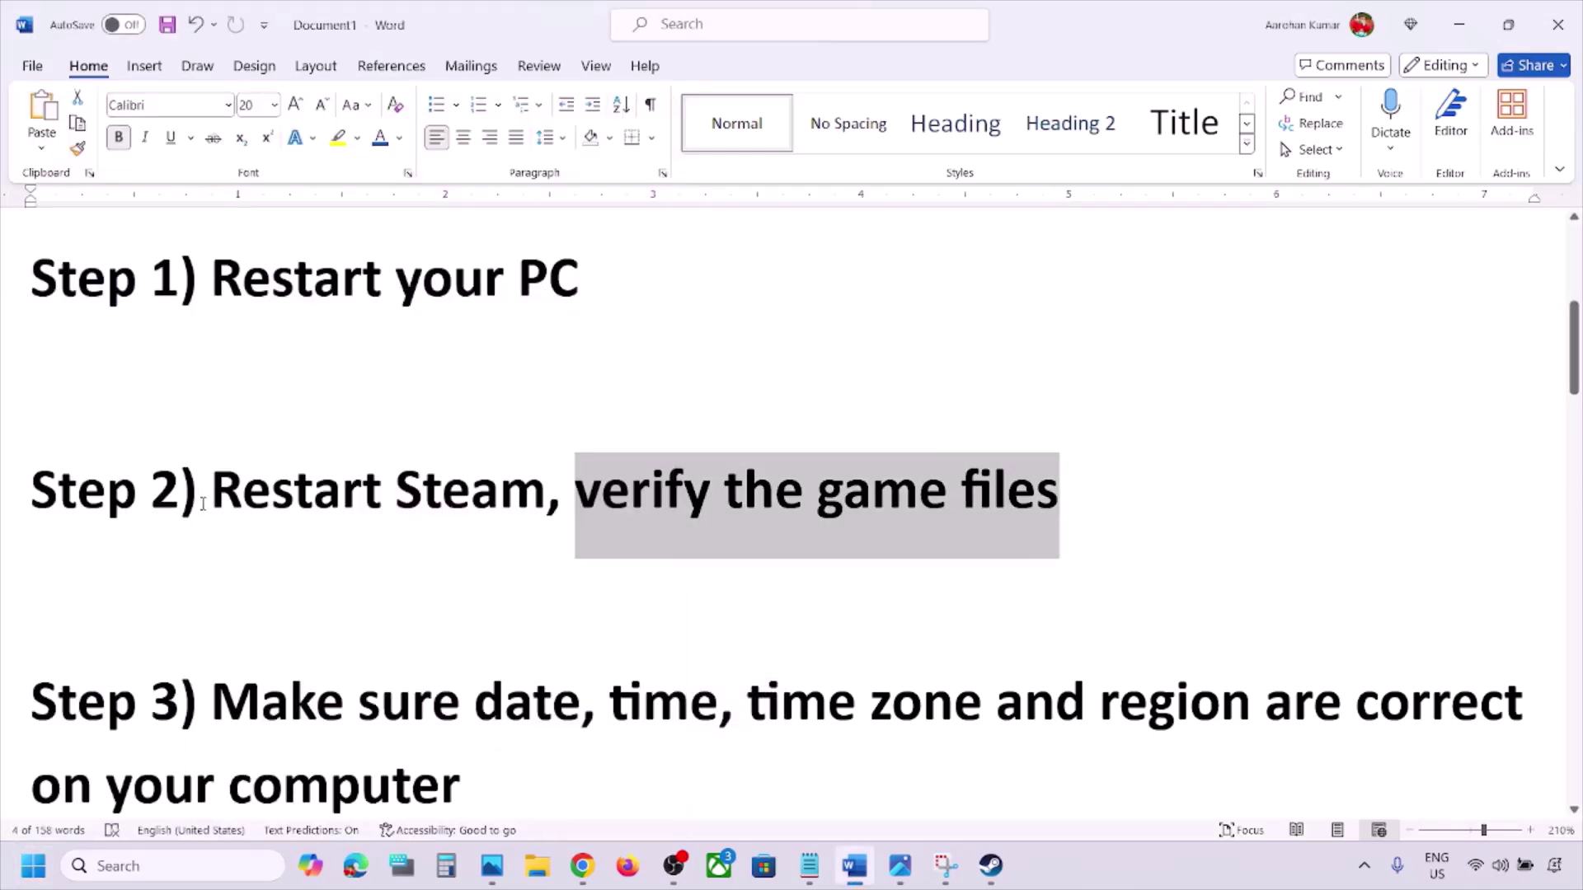
# - Highlight "Restart Steam" in Step 2 of the document, switch to Steam, and look at its Exit command
pyautogui.moveTo(203, 504); pyautogui.dragTo(500, 504)
pyautogui.click(991, 866)
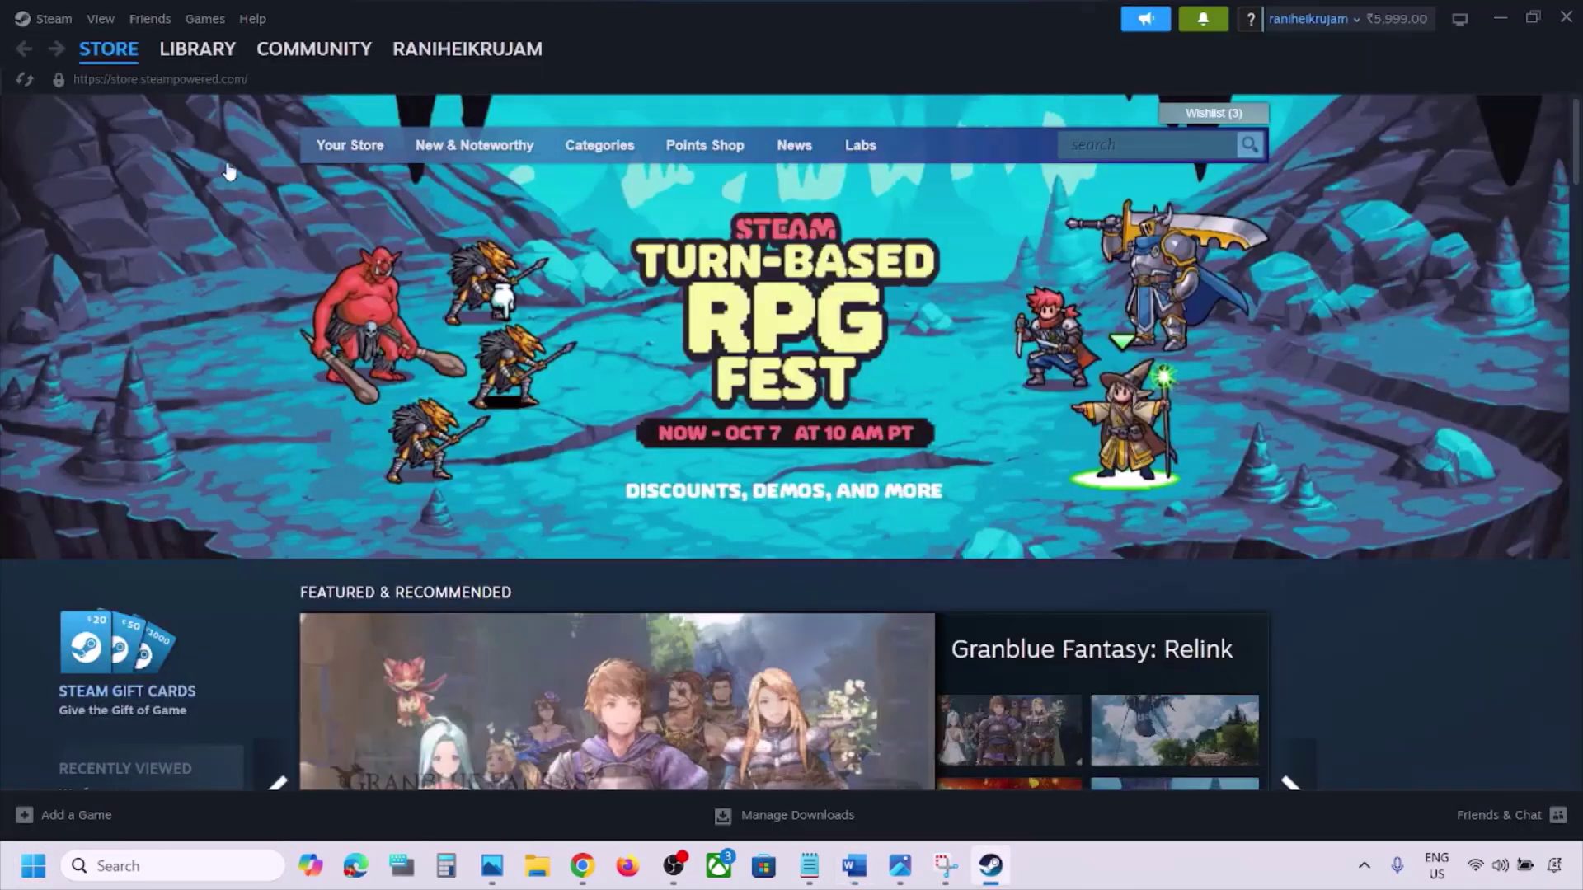
pyautogui.click(49, 18)
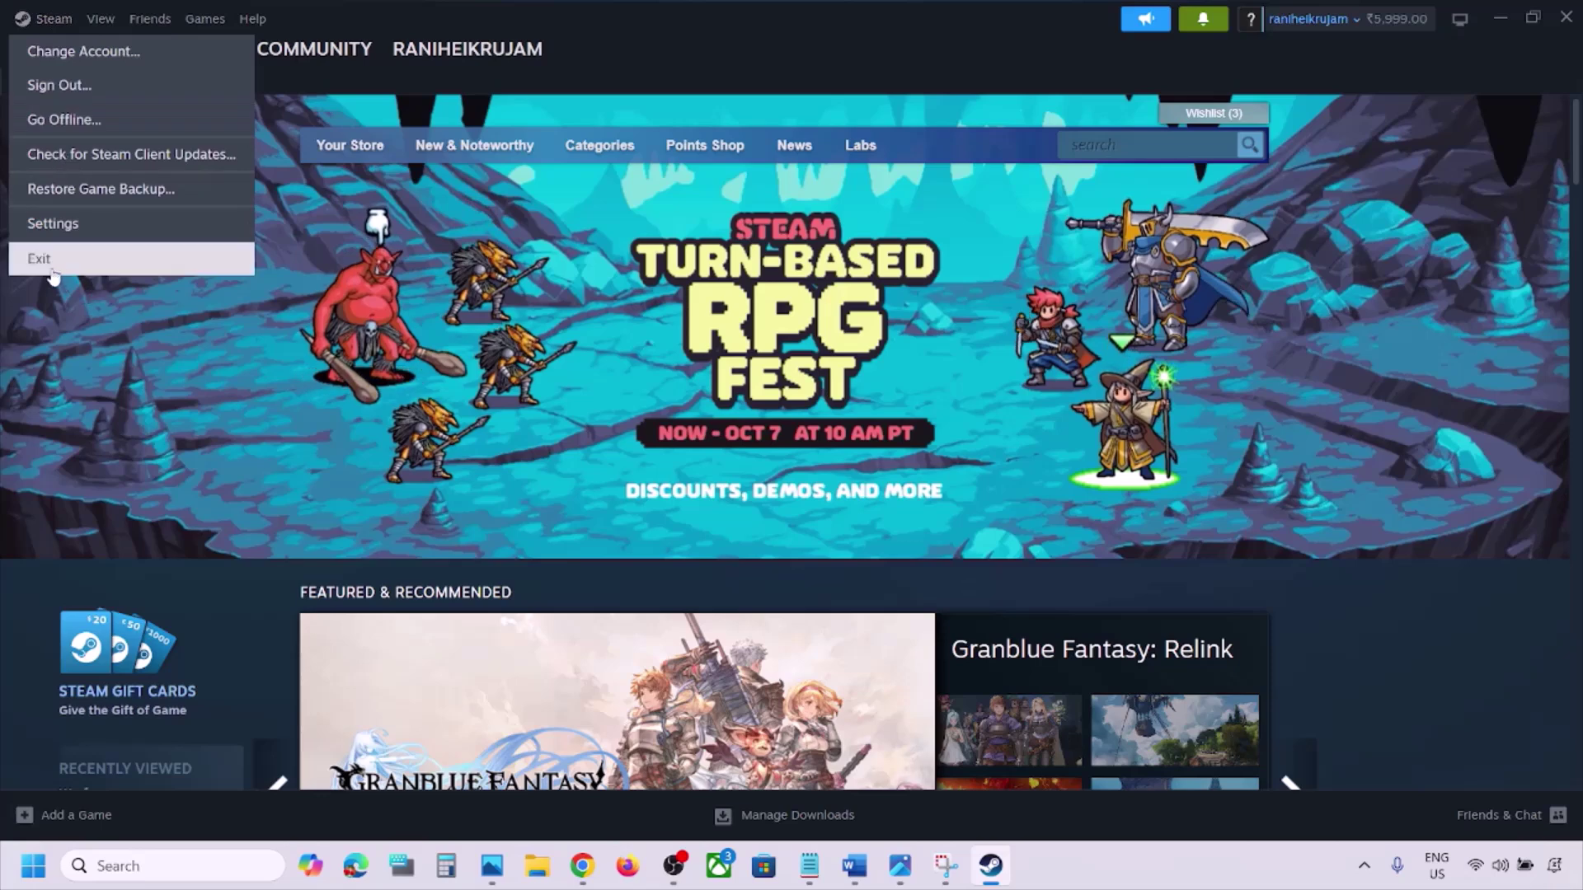
# - Search Windows for "steam" and run the Steam app as administrator
pyautogui.click(159, 865)
pyautogui.write('steam')
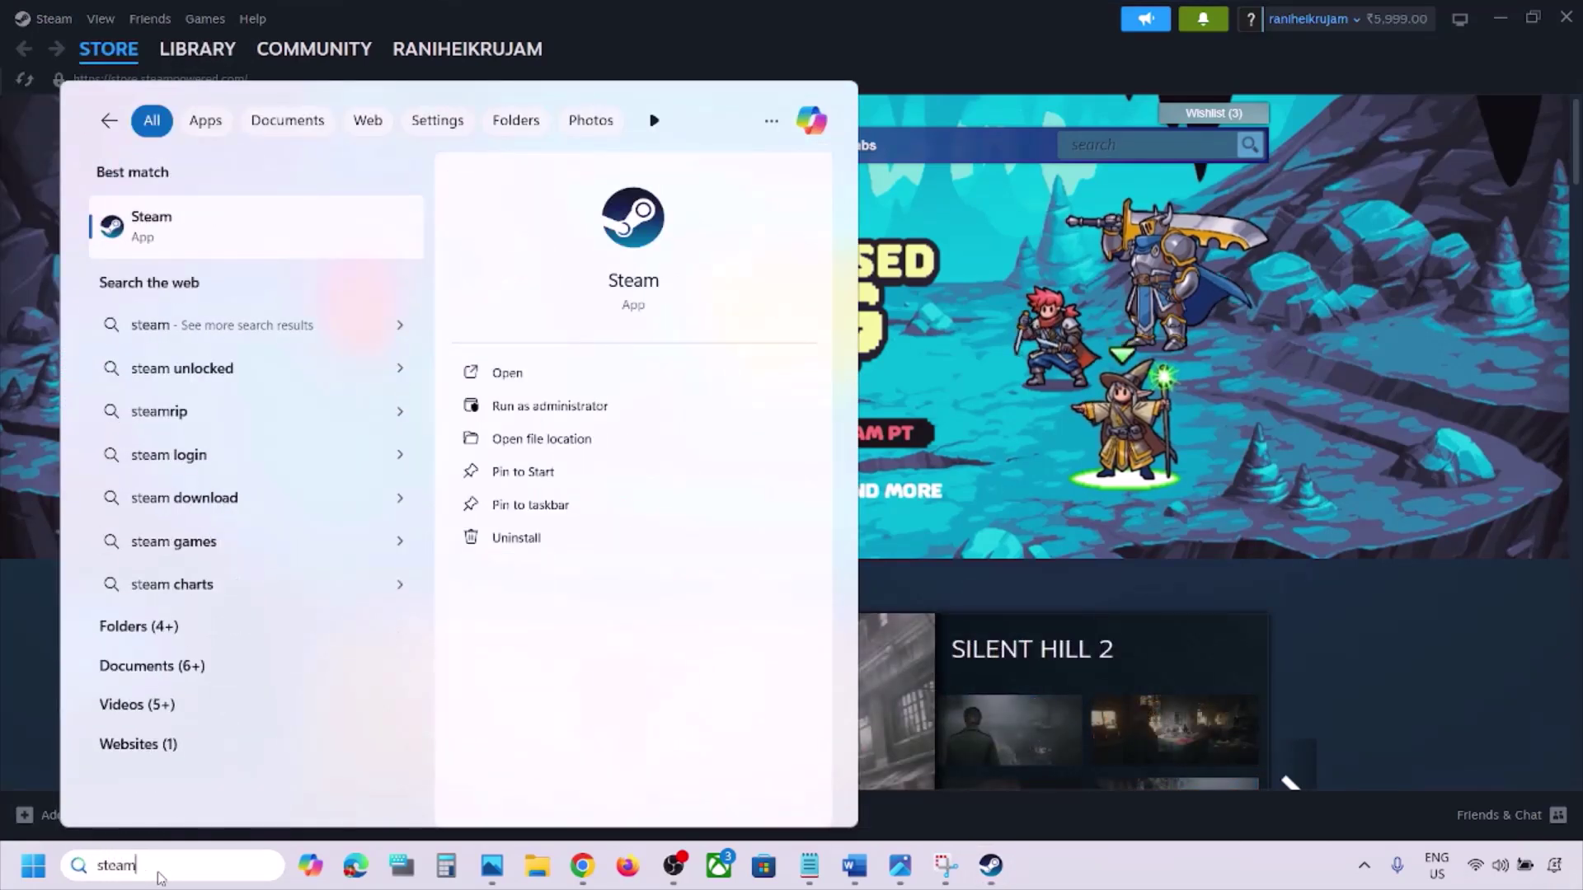
pyautogui.rightClick(181, 244)
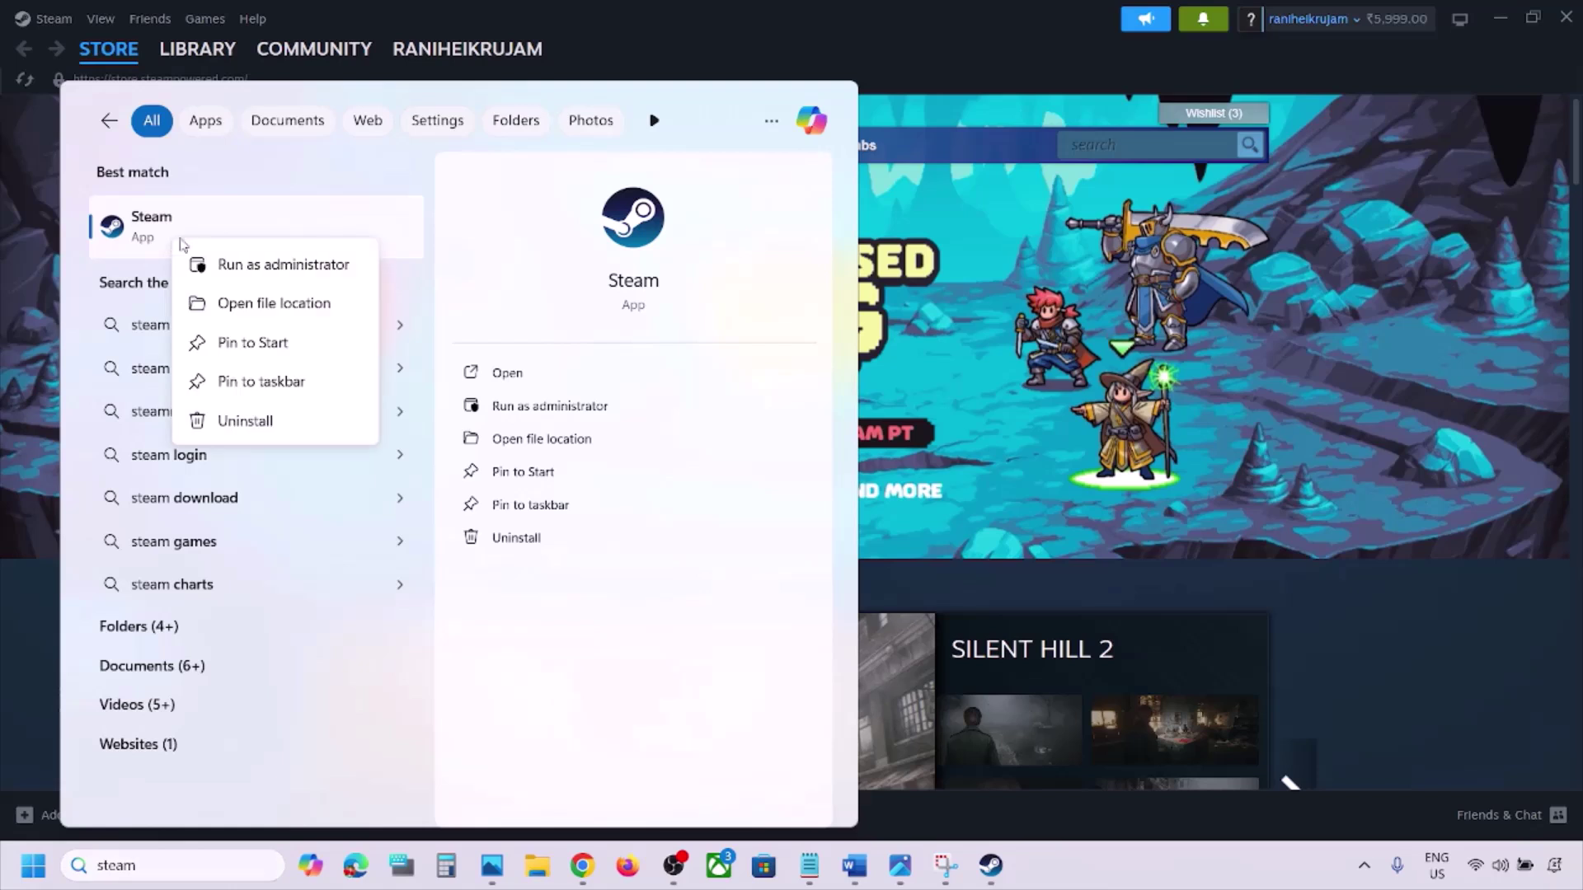
pyautogui.click(332, 275)
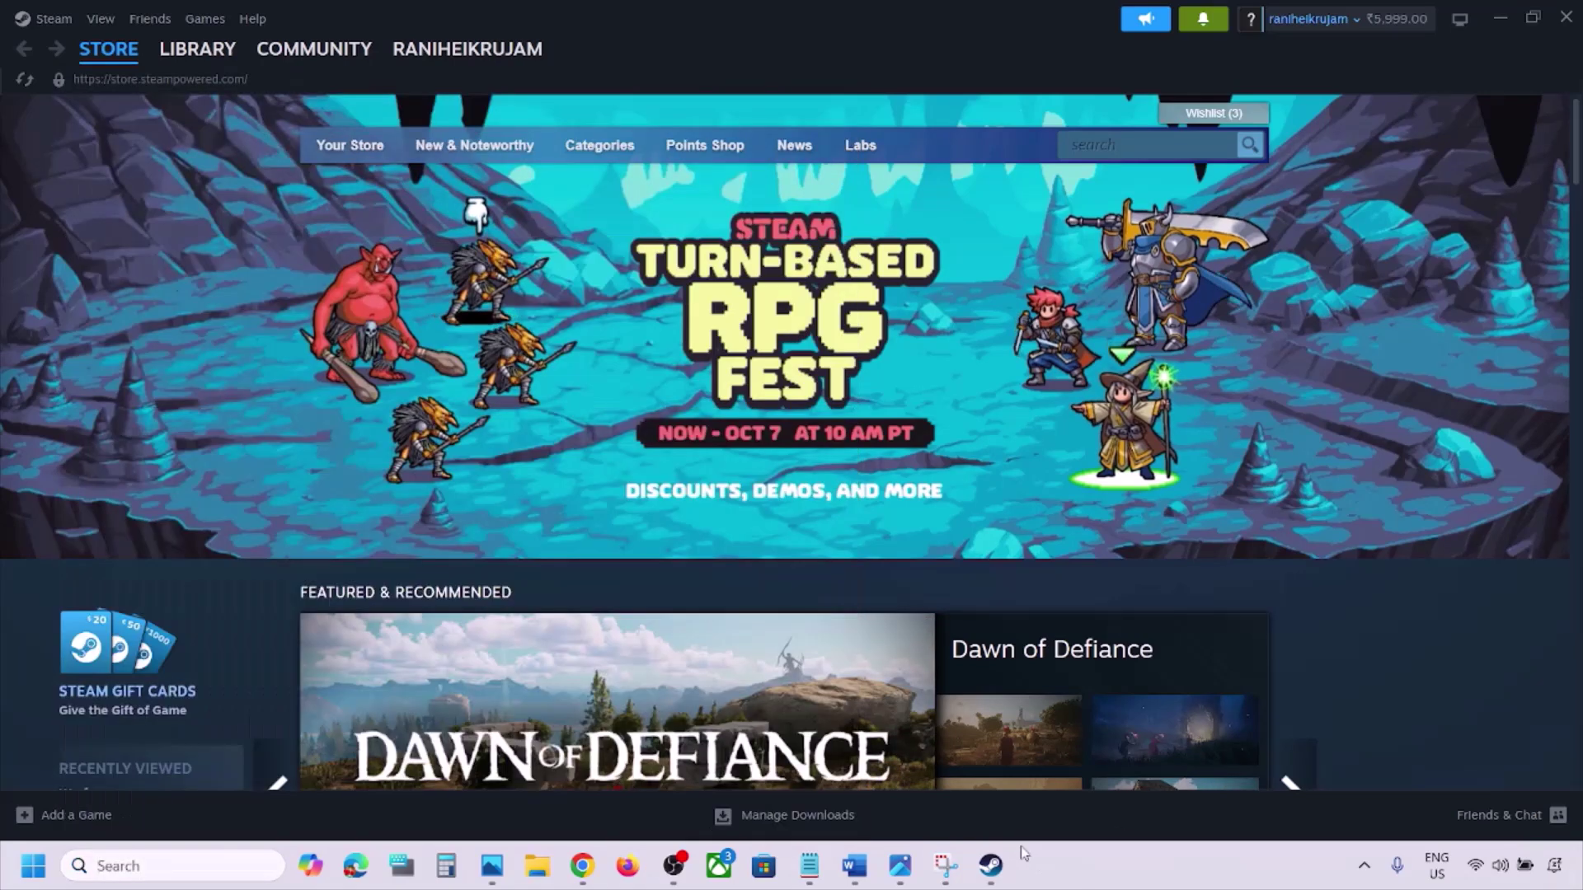
# - Return to Word, highlight "verify the game files" in Step 2, and view the screenshot of the Steam game's Properties option
pyautogui.click(854, 865)
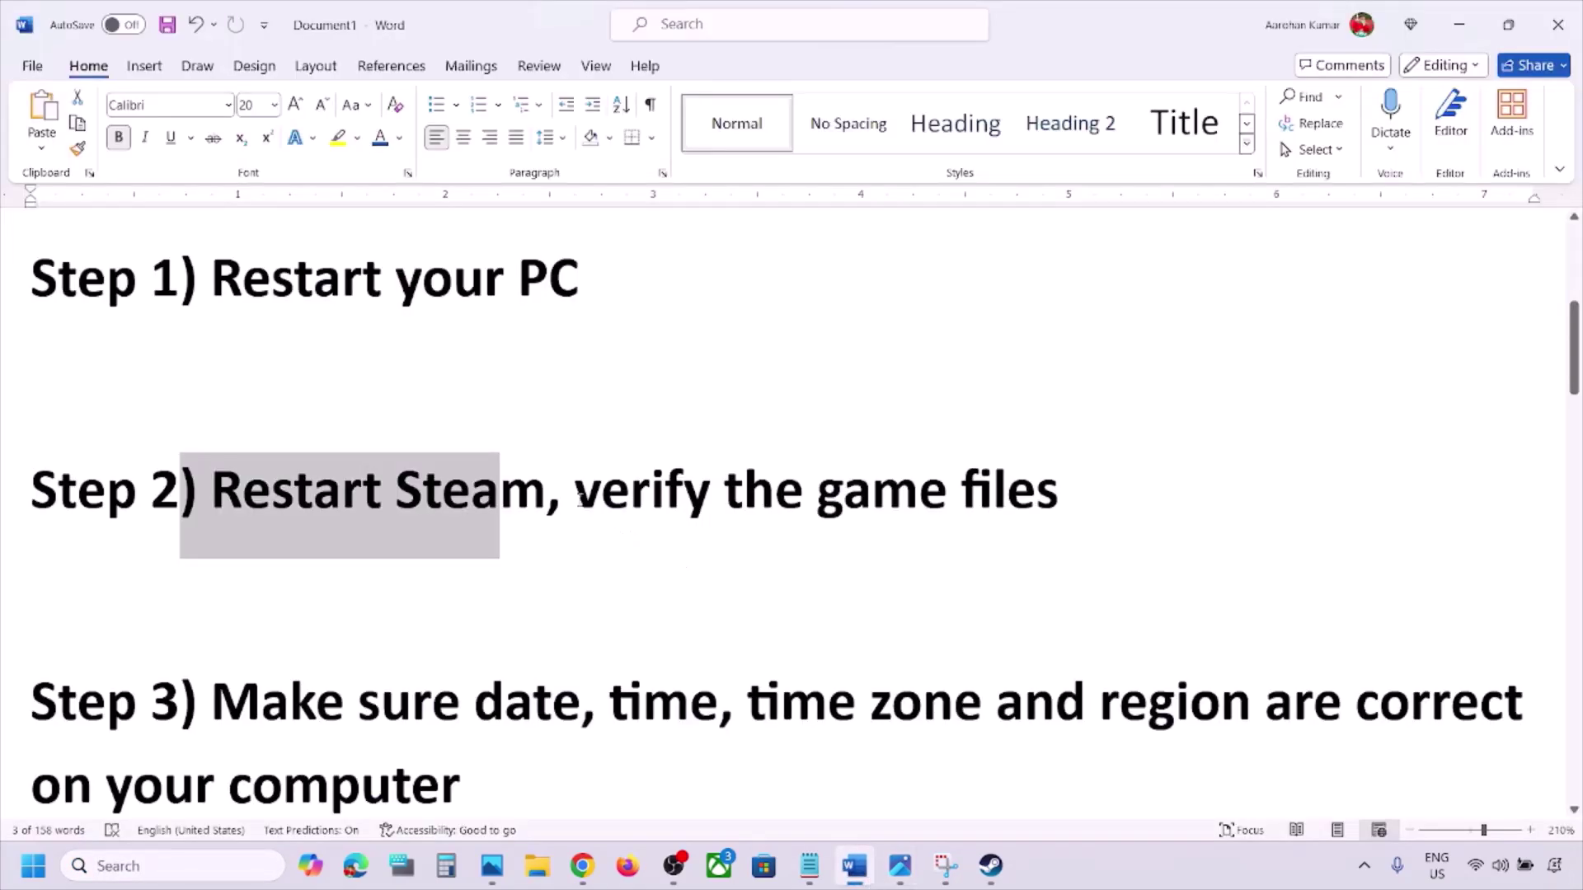
pyautogui.moveTo(582, 495); pyautogui.dragTo(1041, 481)
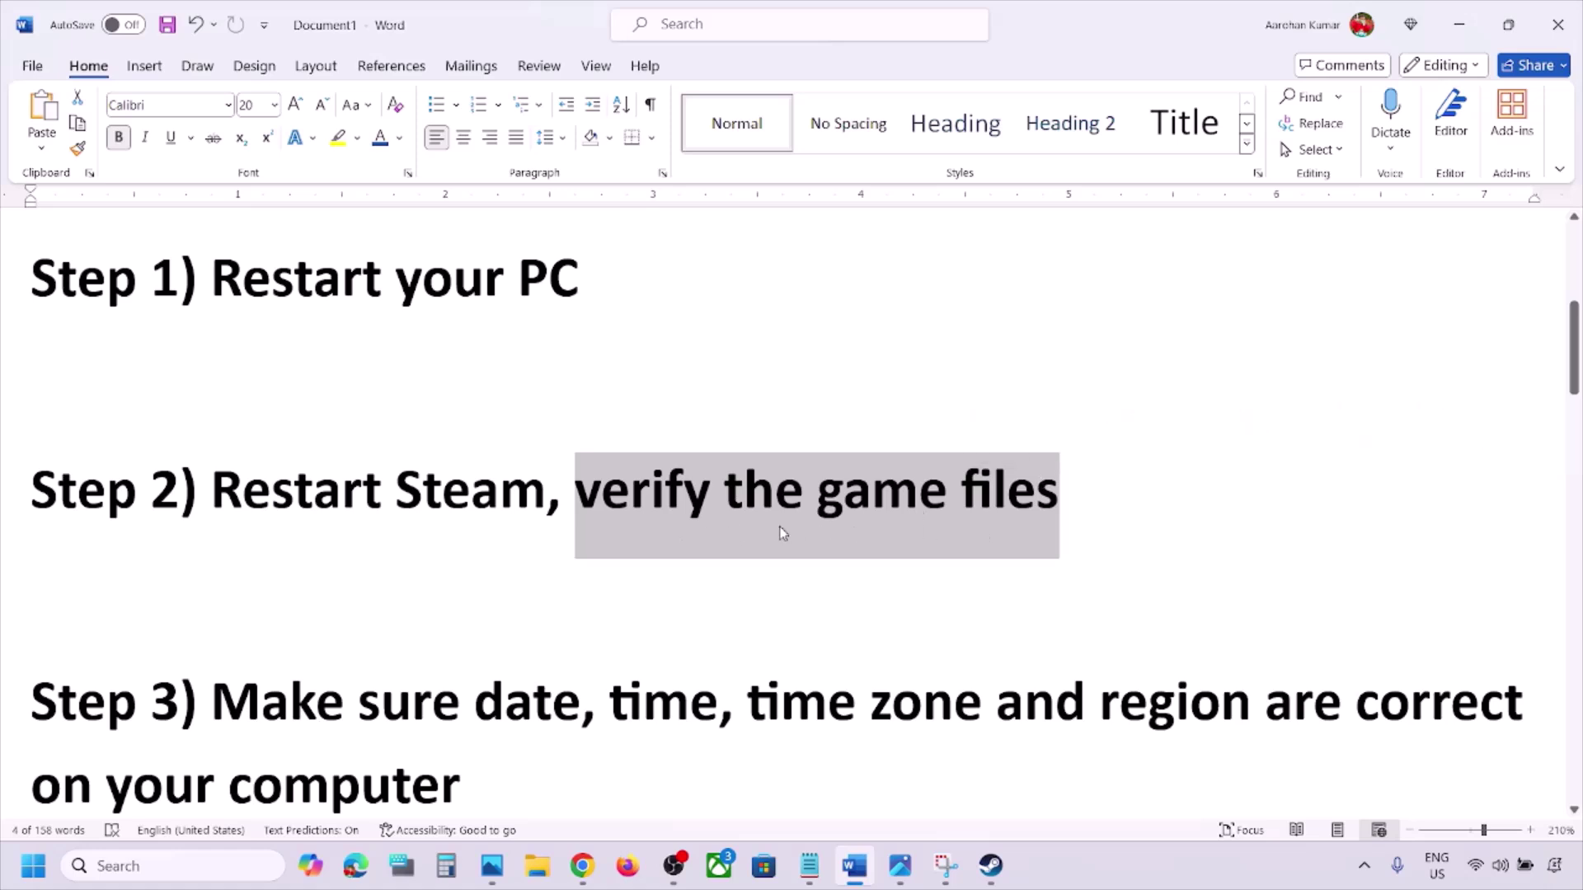
pyautogui.click(1109, 879)
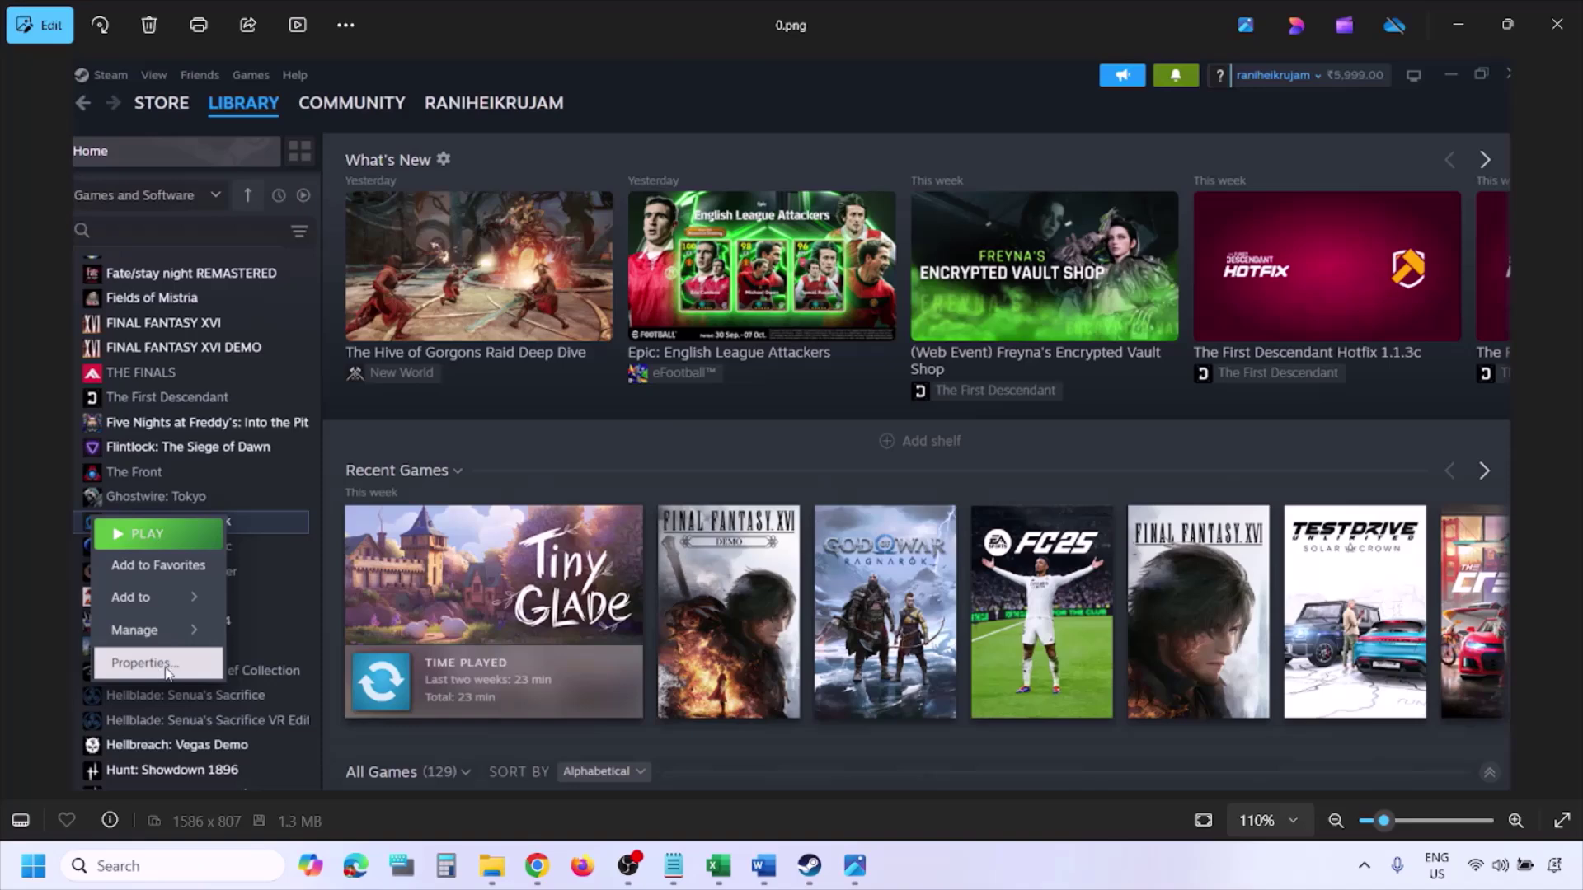
pyautogui.scroll(-1, 568, 517)
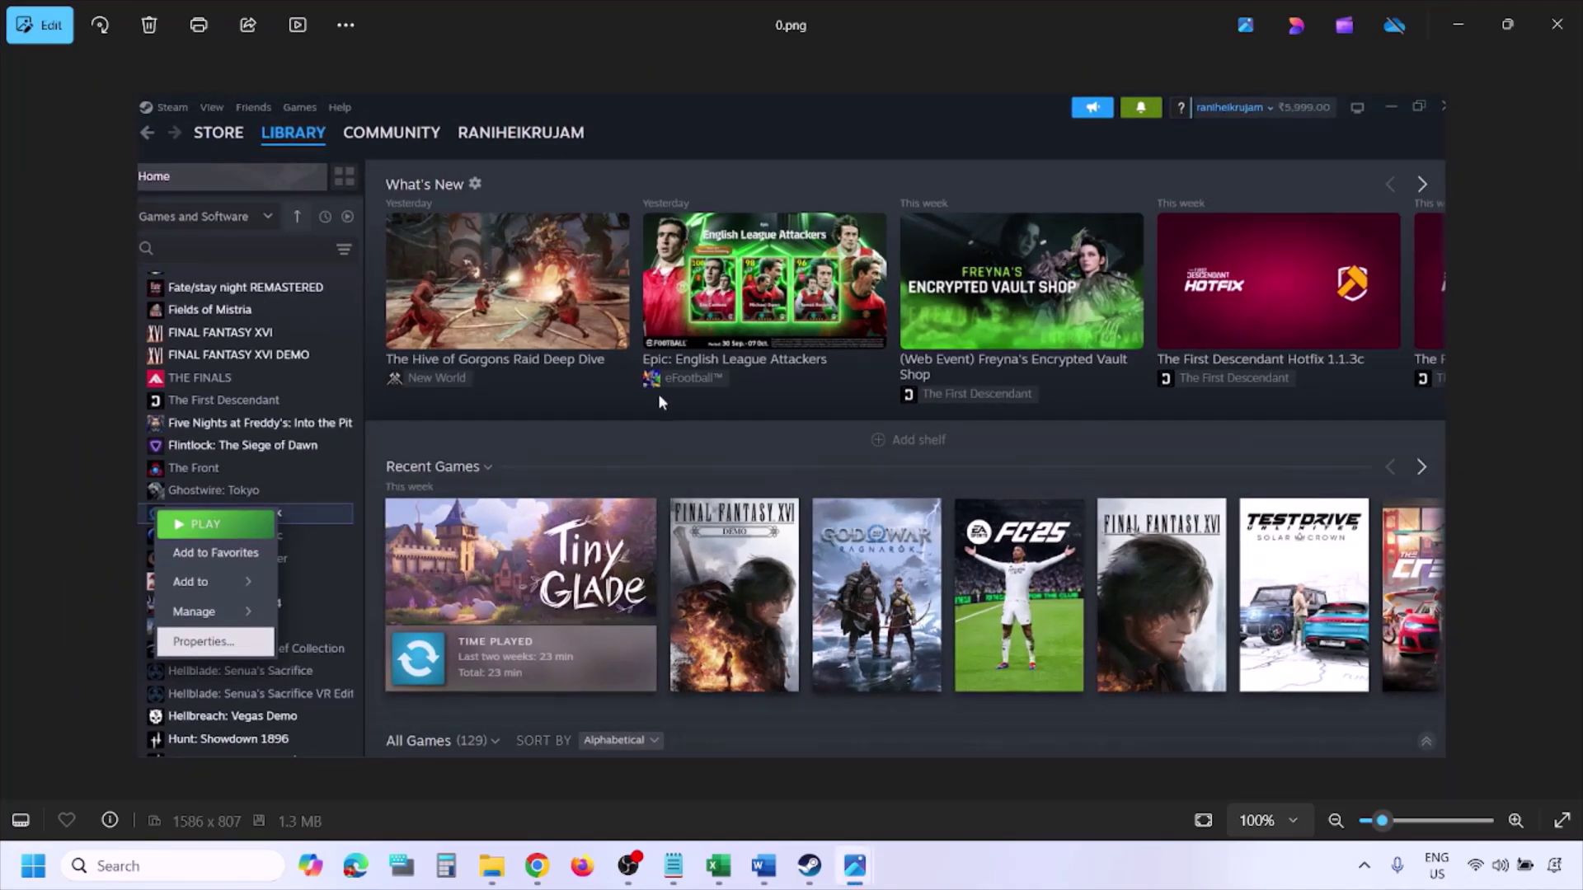
pyautogui.press('Right')
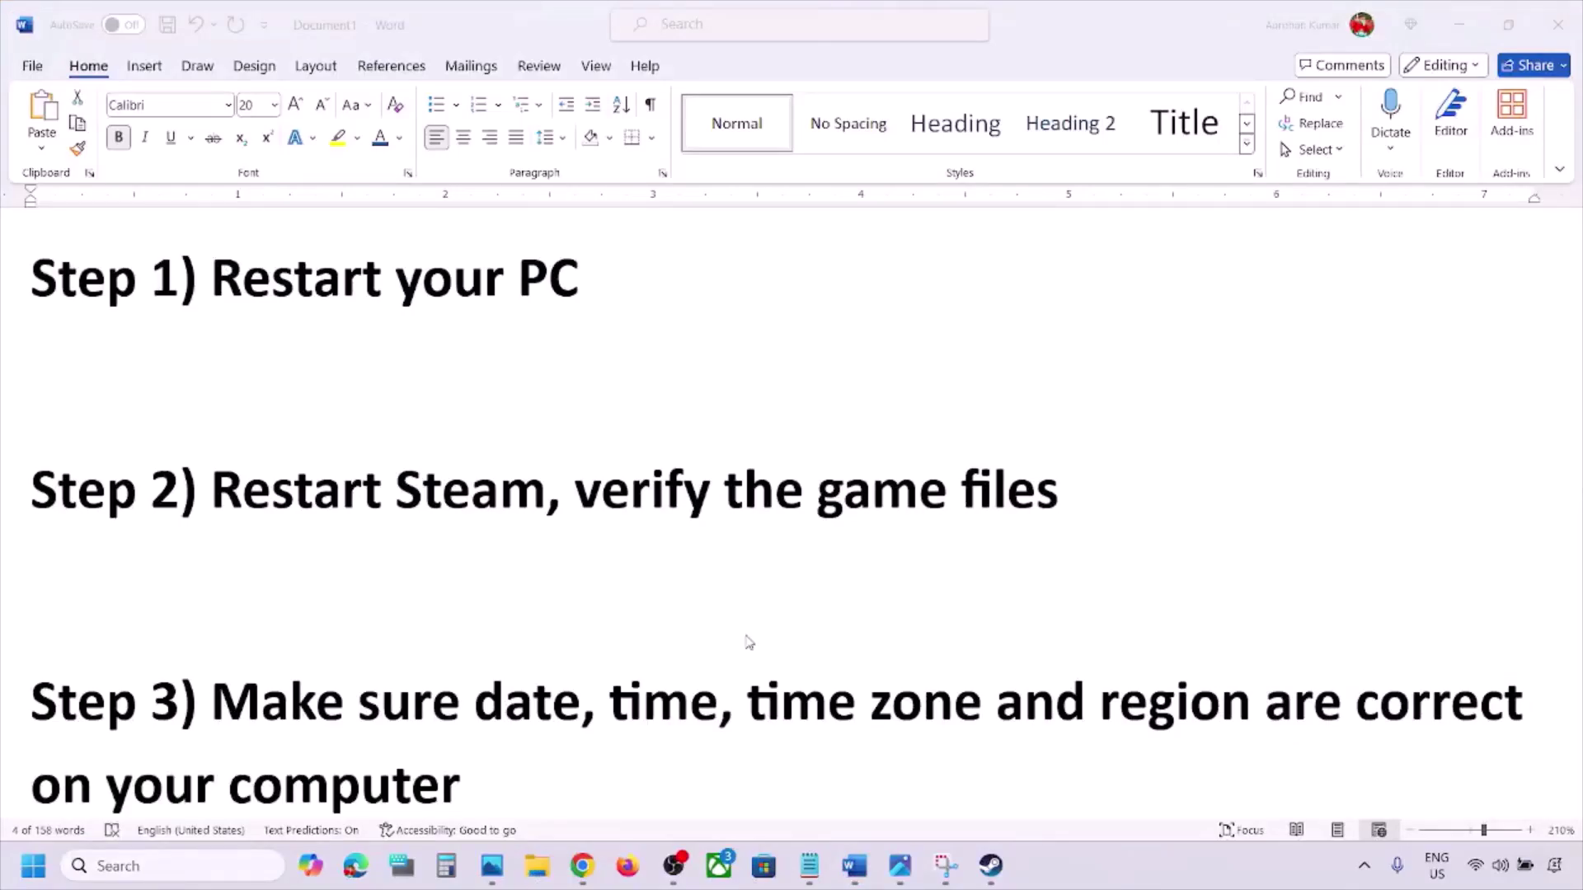
# - Open the Date & time page in Windows Settings and synchronize the clock with the time server
pyautogui.scroll(-2, 643, 583)
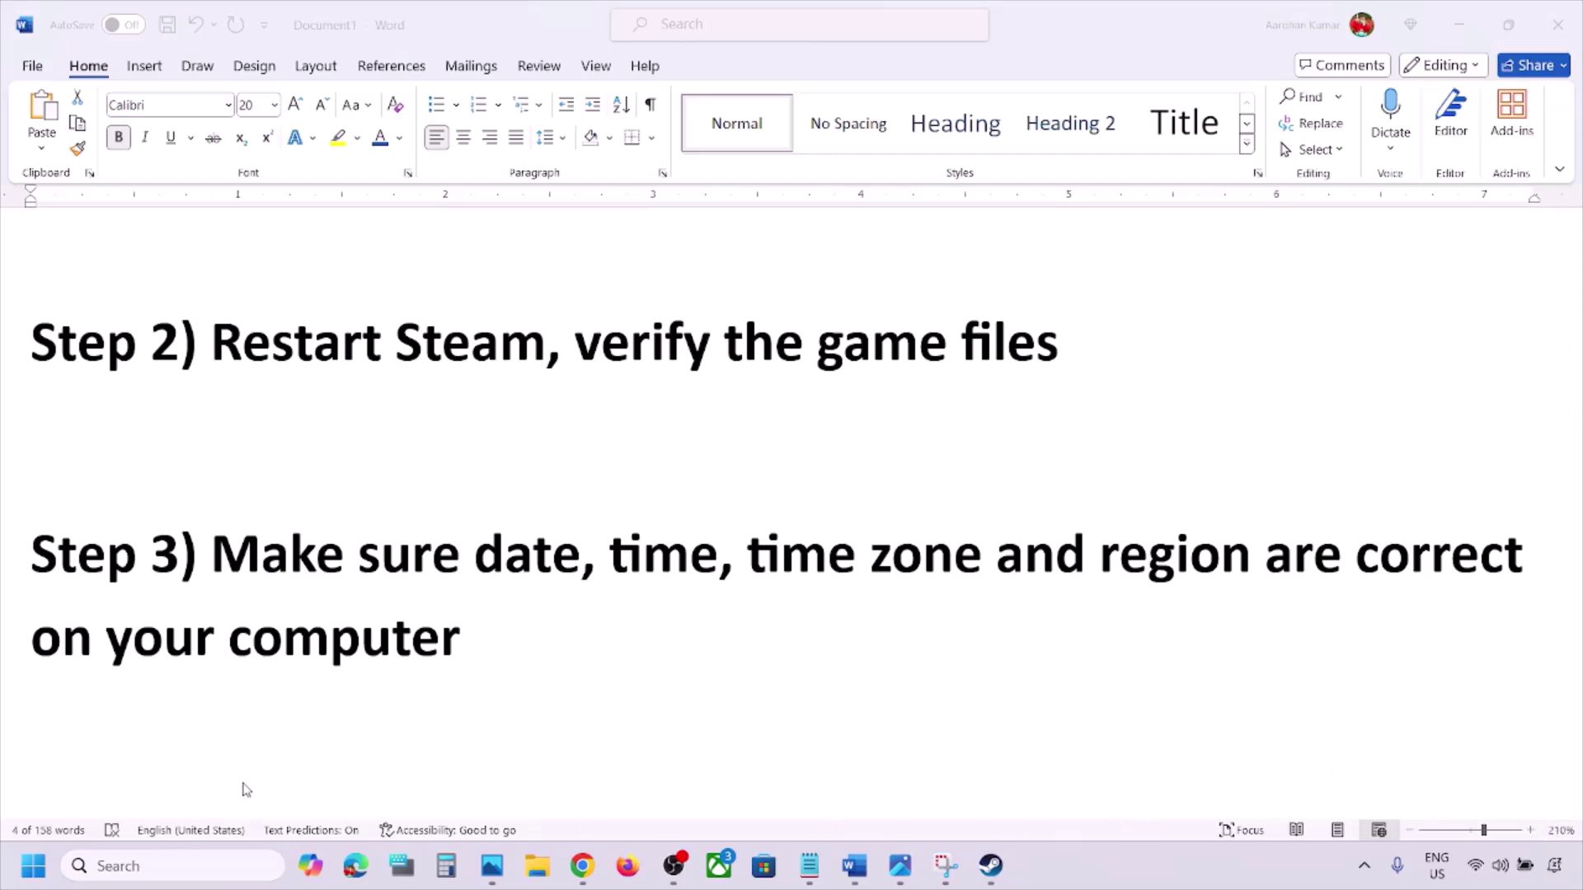
pyautogui.press('super+i')
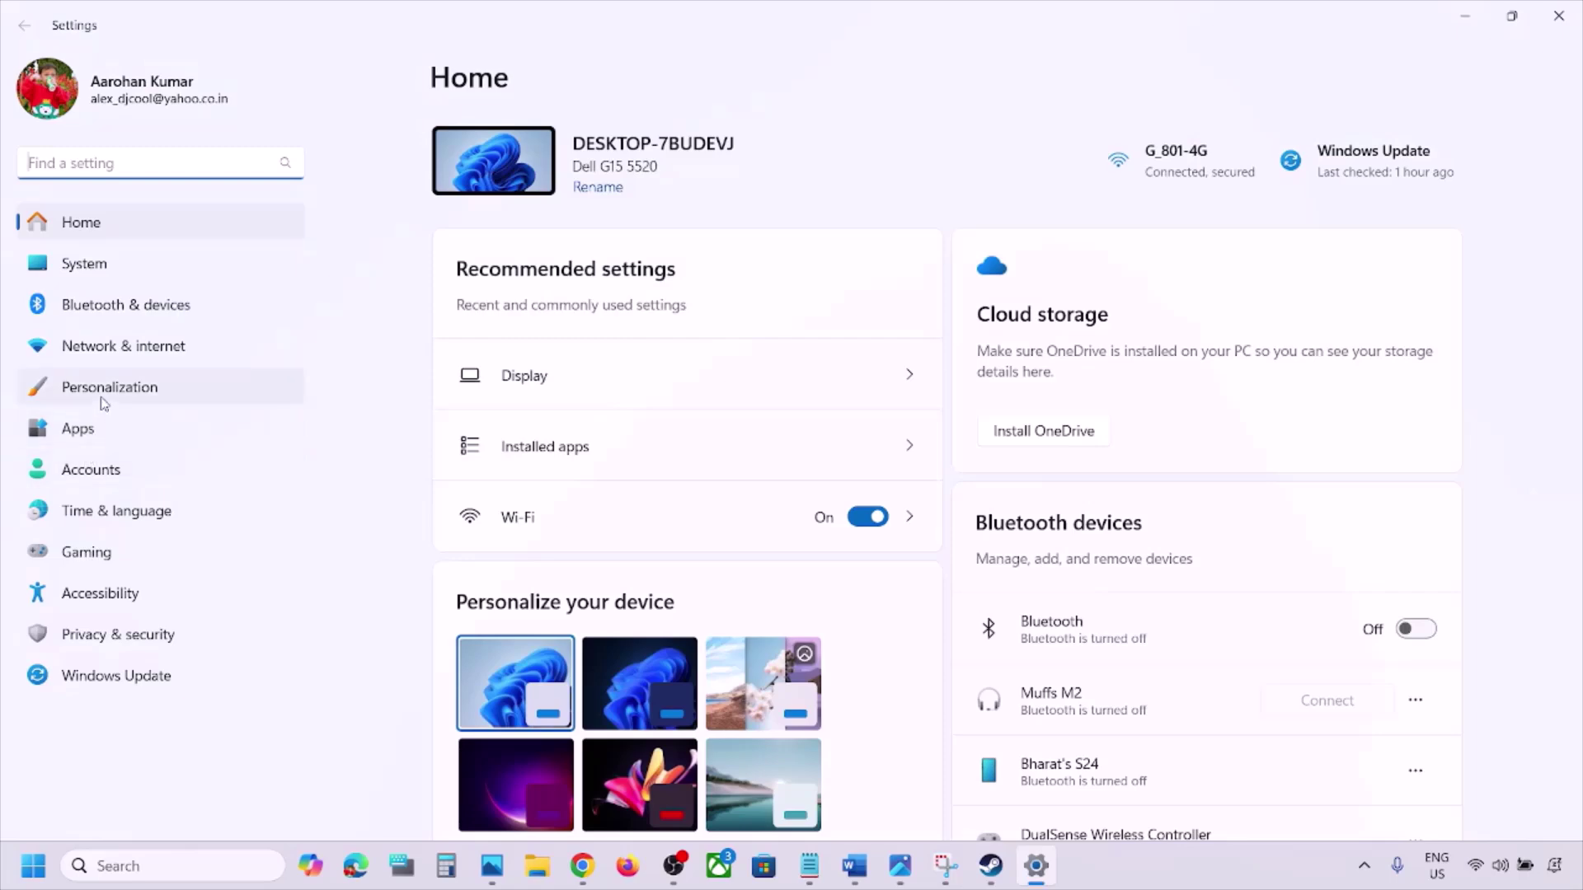
pyautogui.click(97, 511)
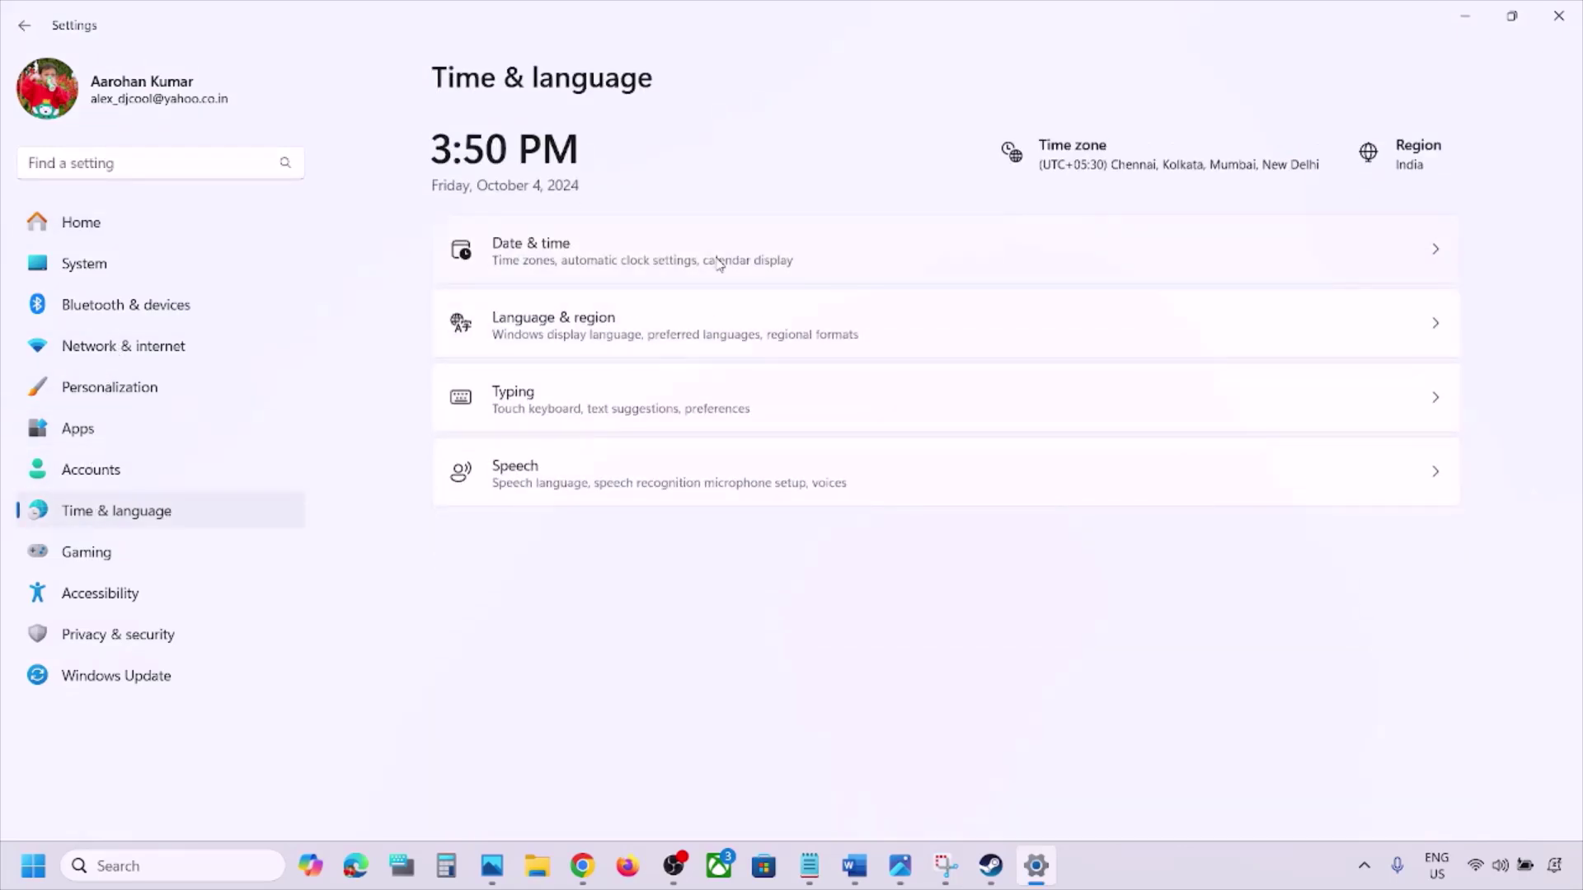
pyautogui.click(719, 263)
pyautogui.scroll(-3, 749, 431)
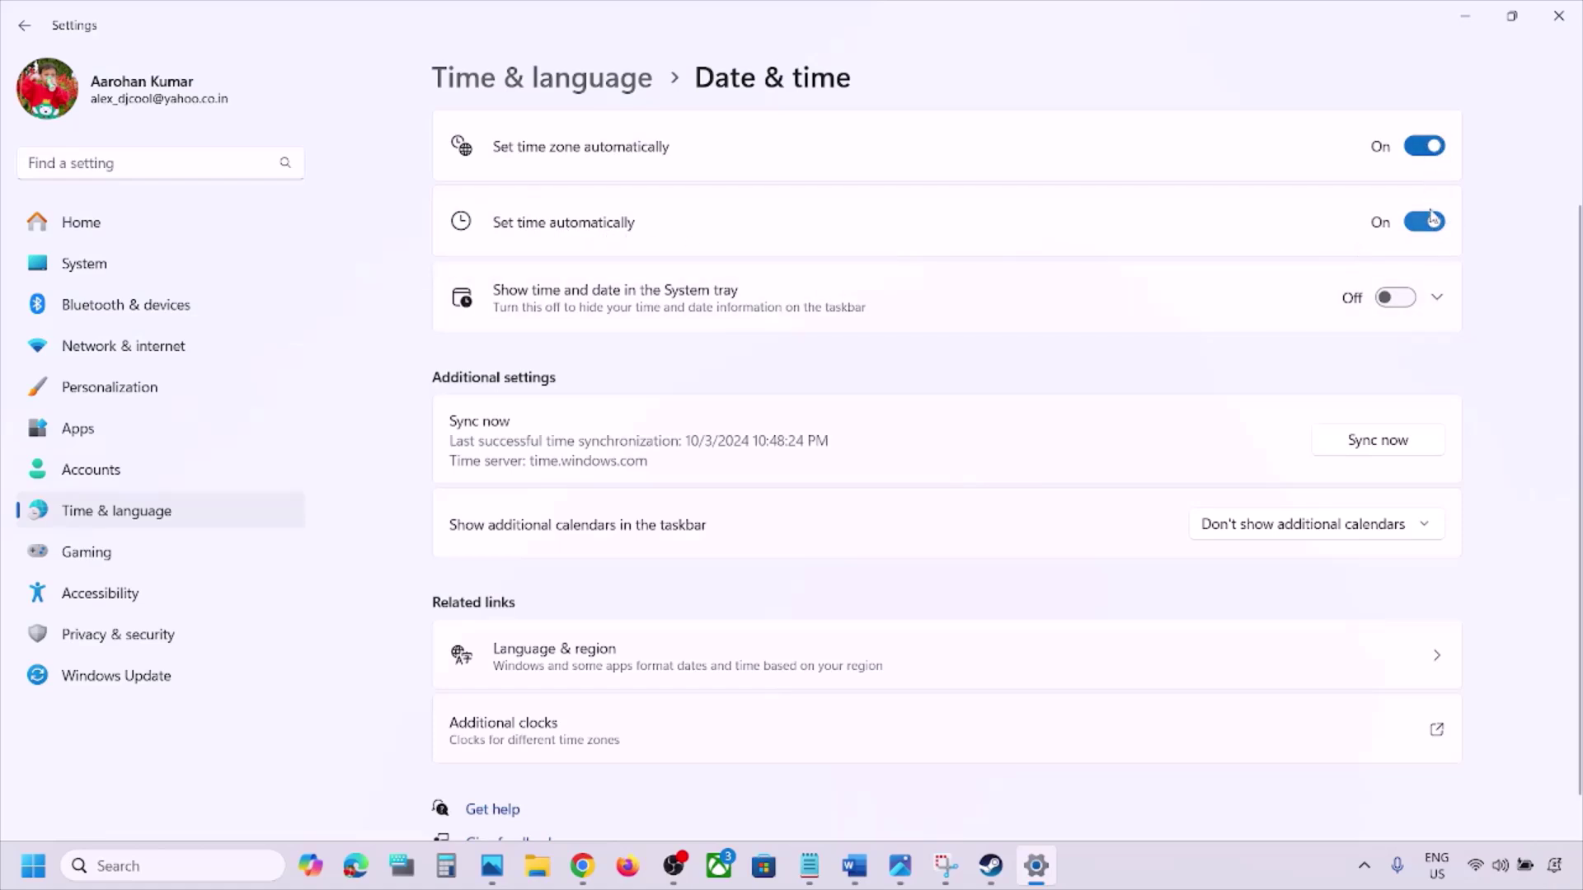
pyautogui.scroll(-1, 976, 481)
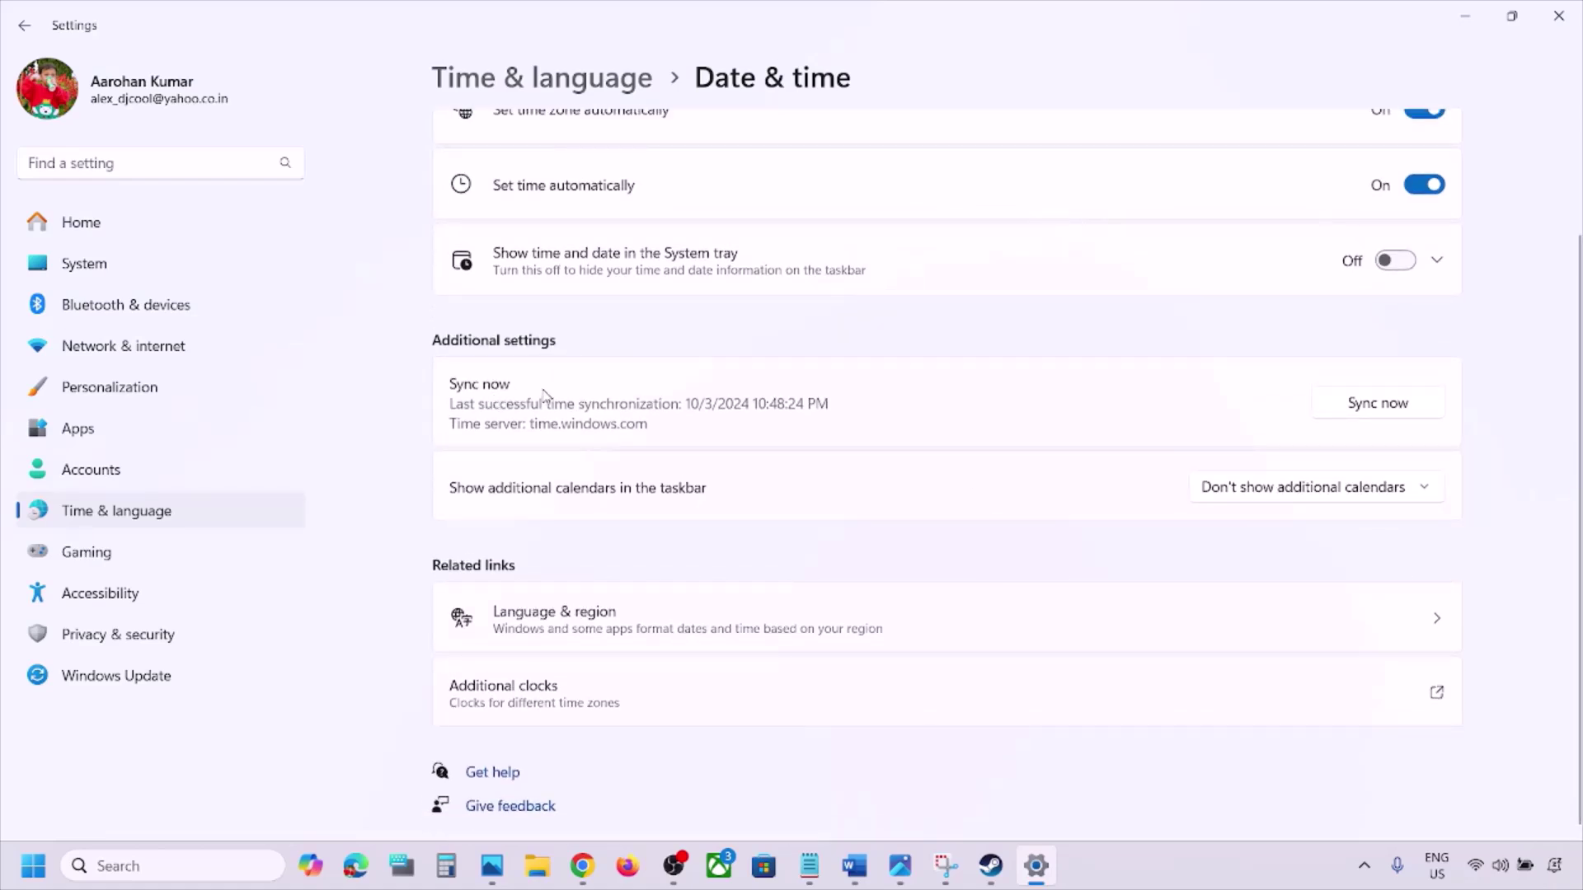
pyautogui.click(1386, 406)
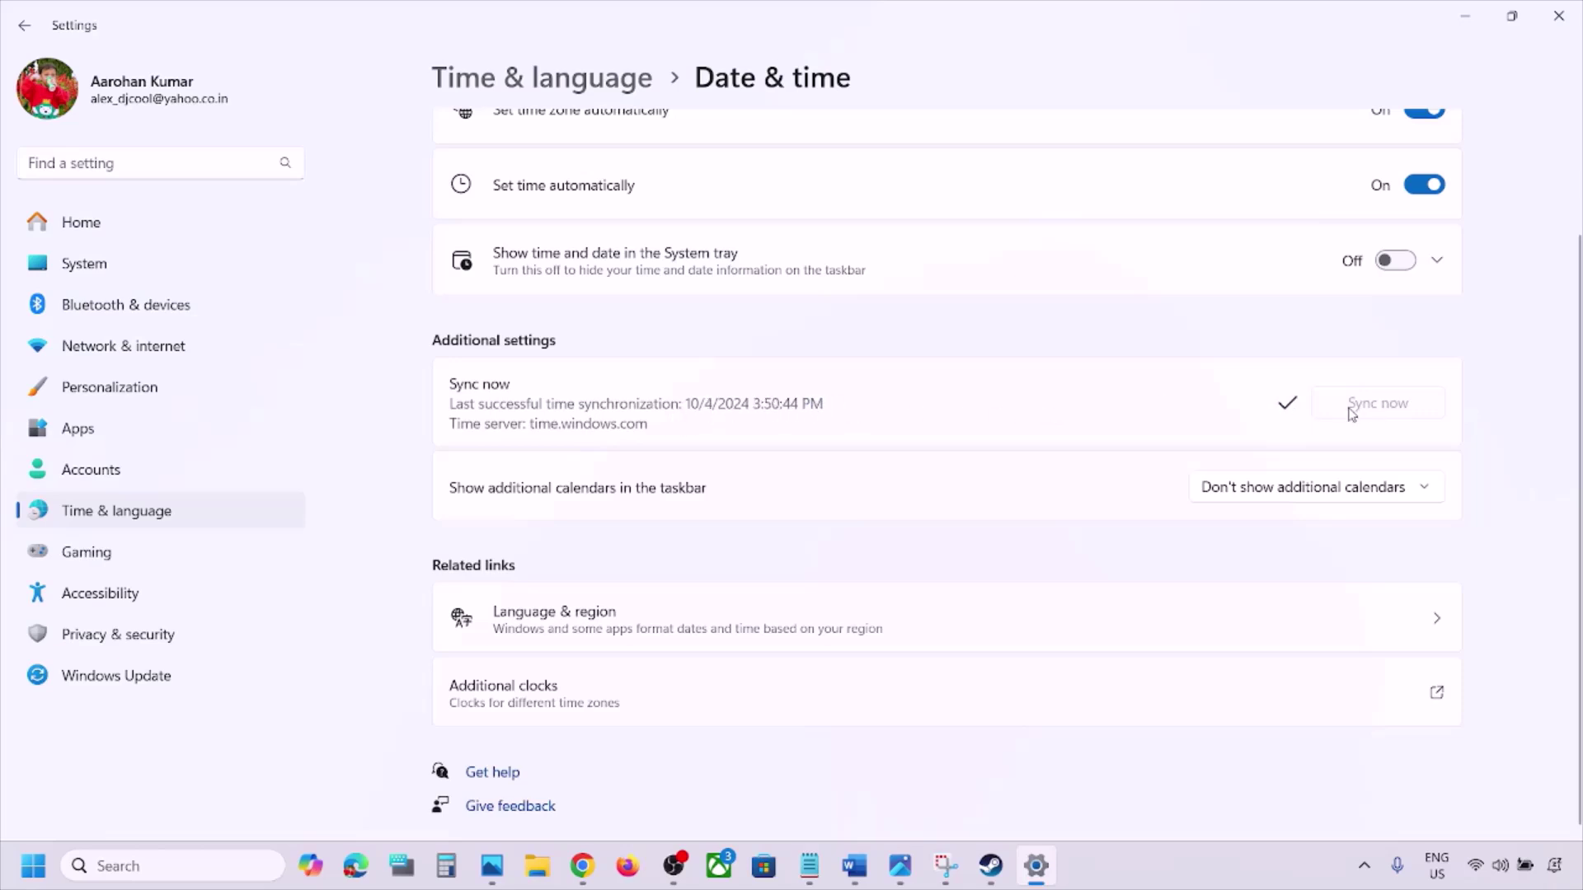
# - Check the country or region choice on the Language & region page without changing it, and close Settings
pyautogui.click(183, 516)
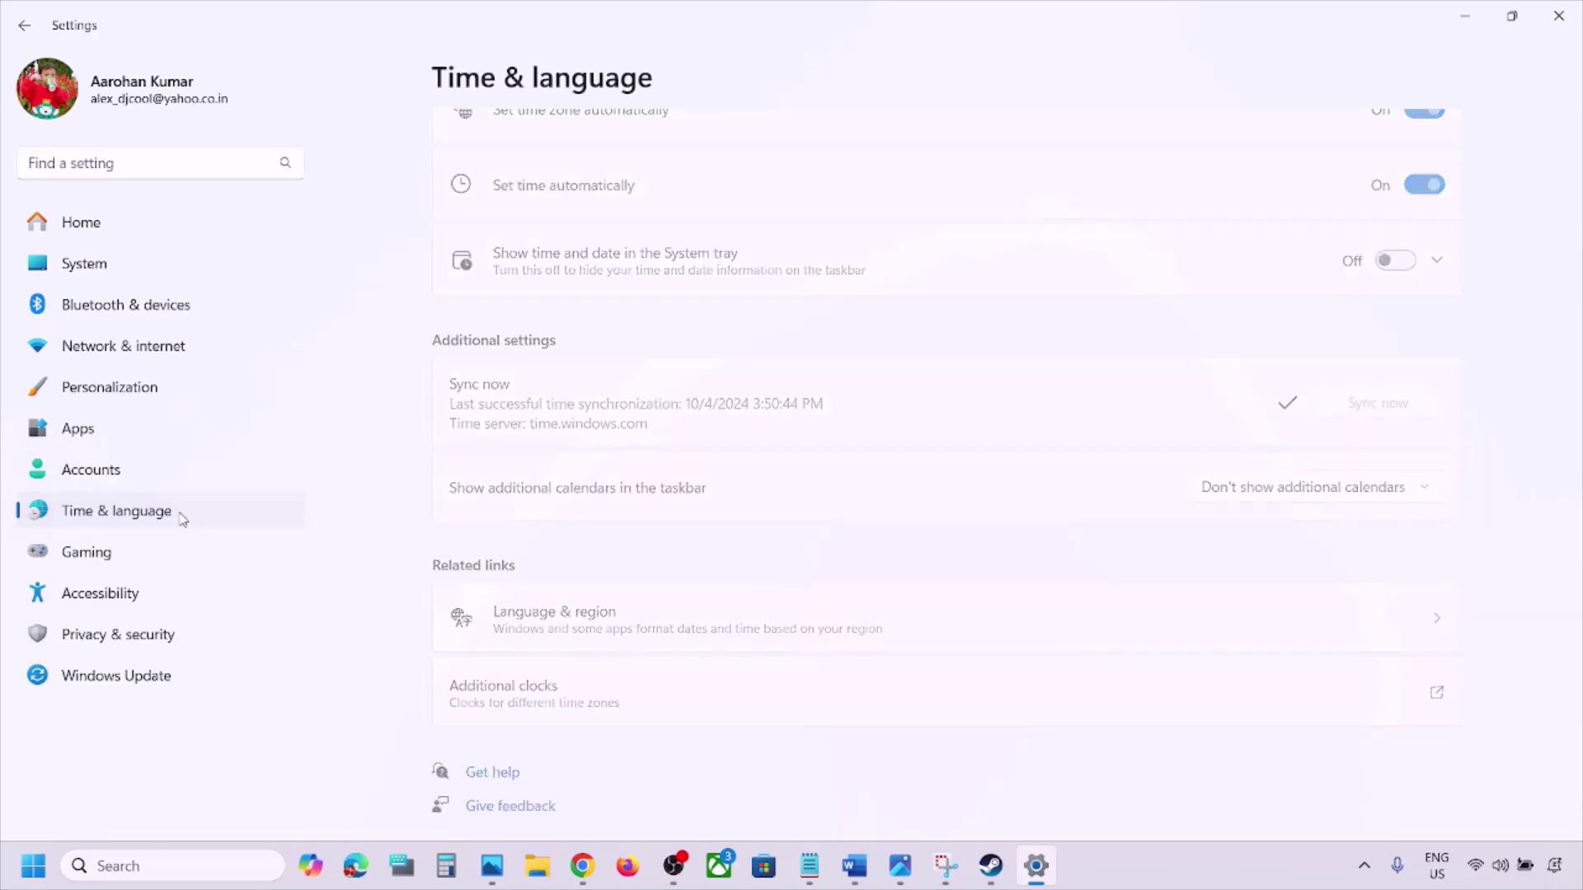
pyautogui.click(679, 320)
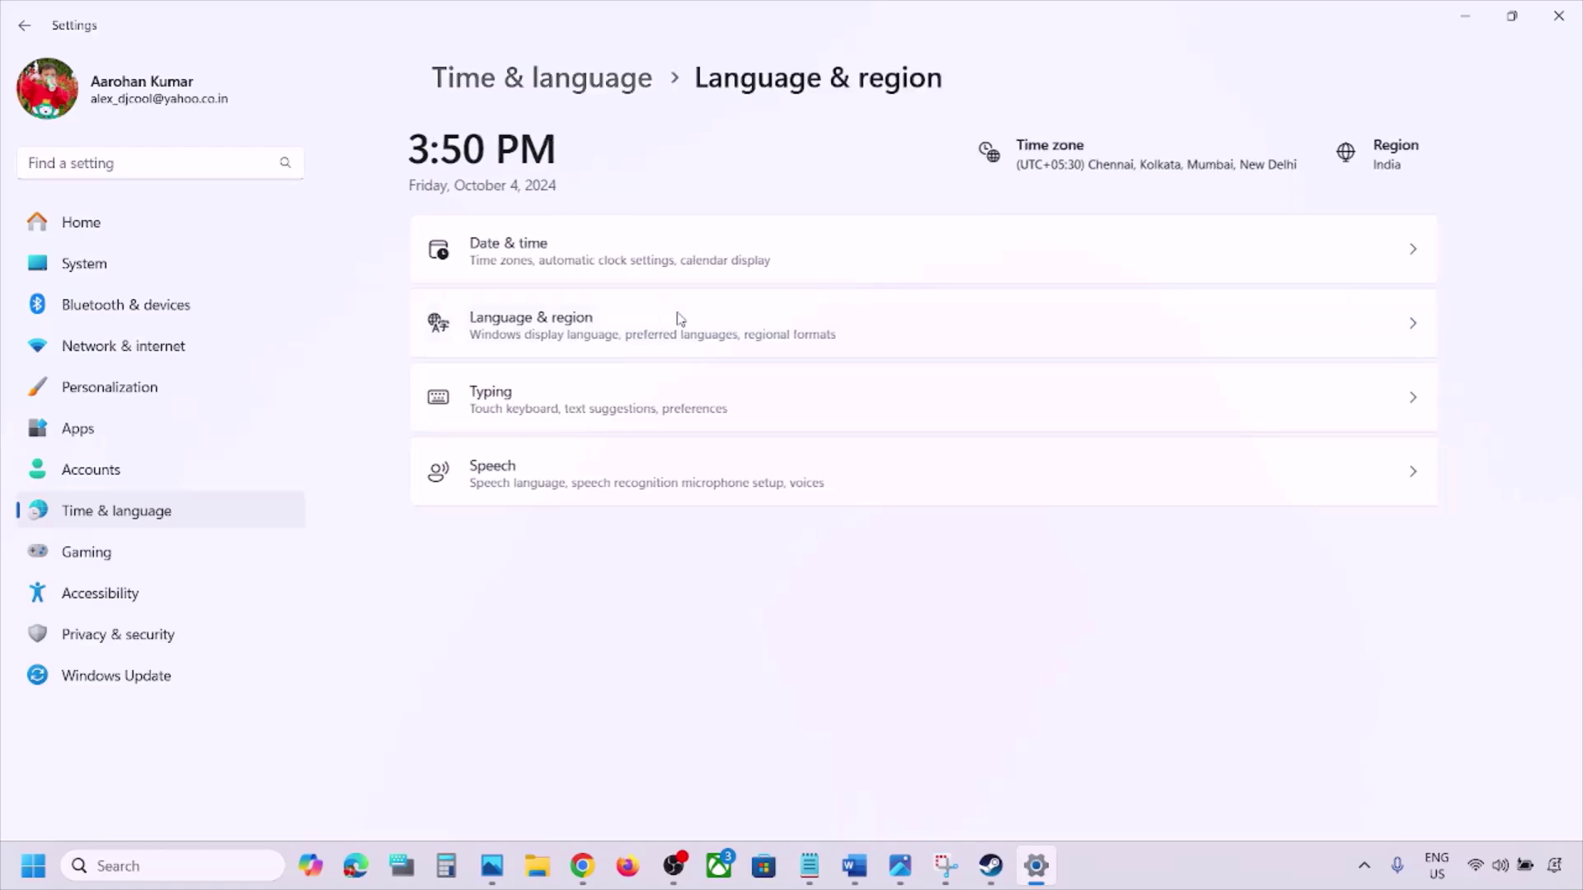
pyautogui.click(1318, 592)
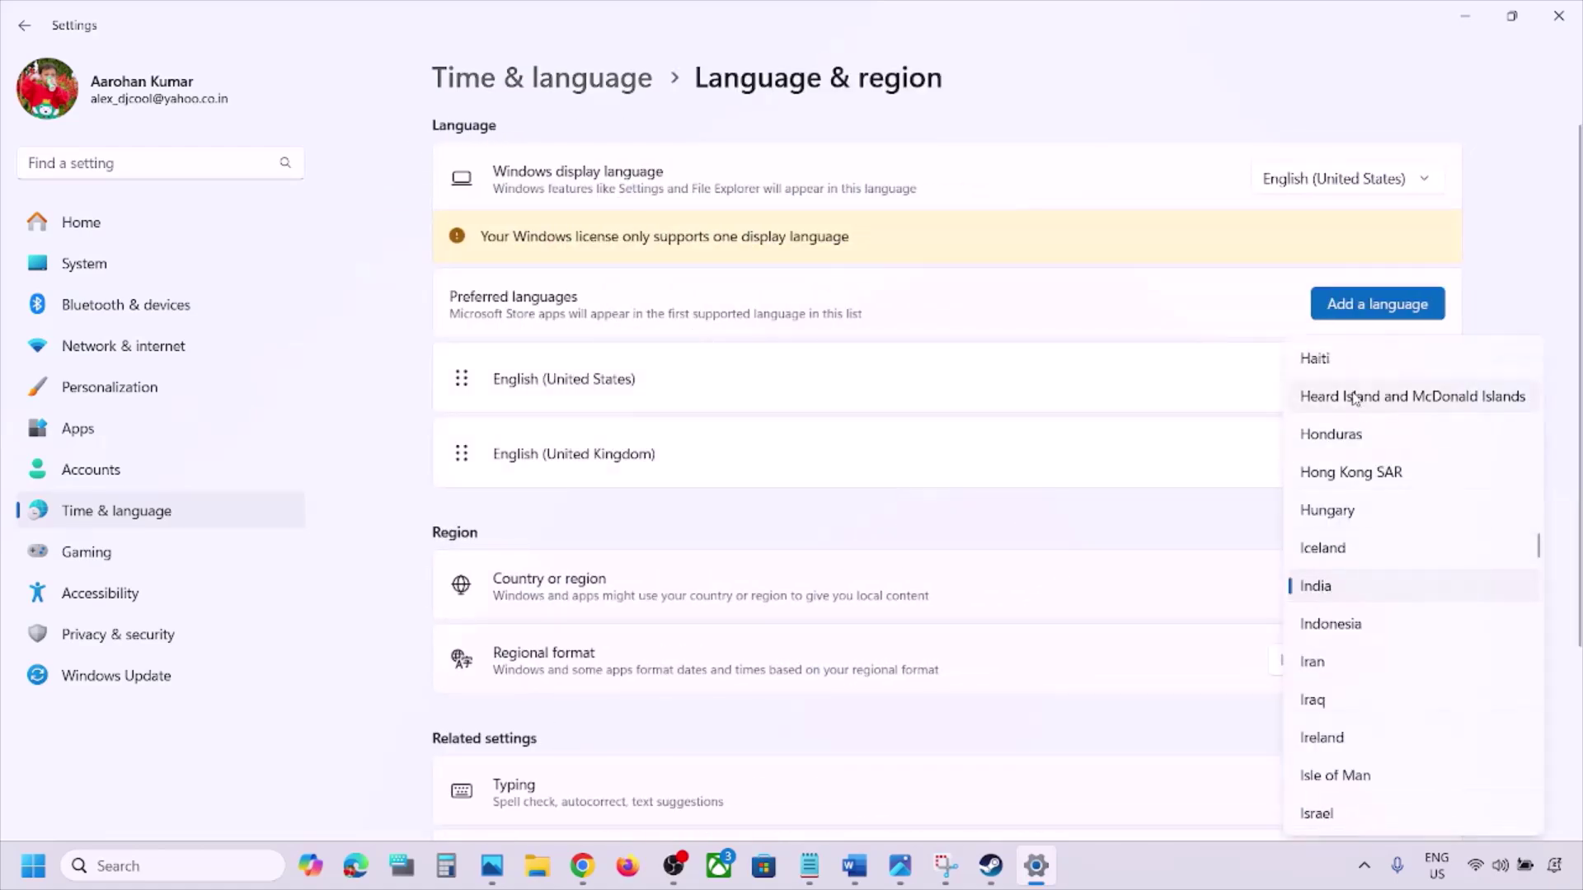
pyautogui.click(1542, 225)
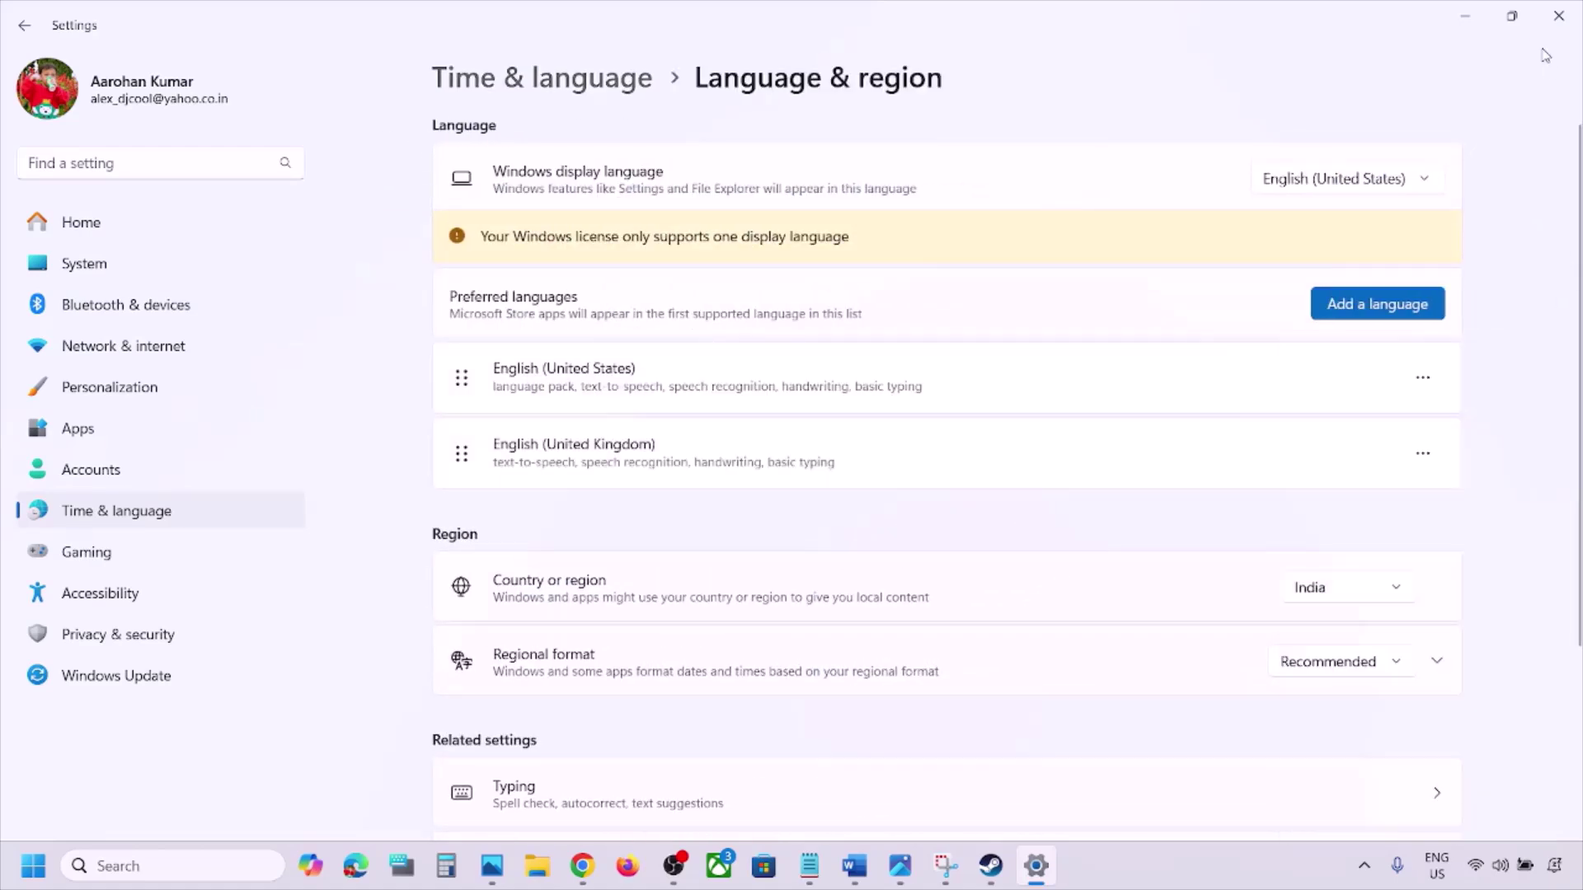
pyautogui.click(1558, 16)
# - Go to Step 4 in the document and highlight "Shut down your computer"
pyautogui.scroll(-1, 709, 604)
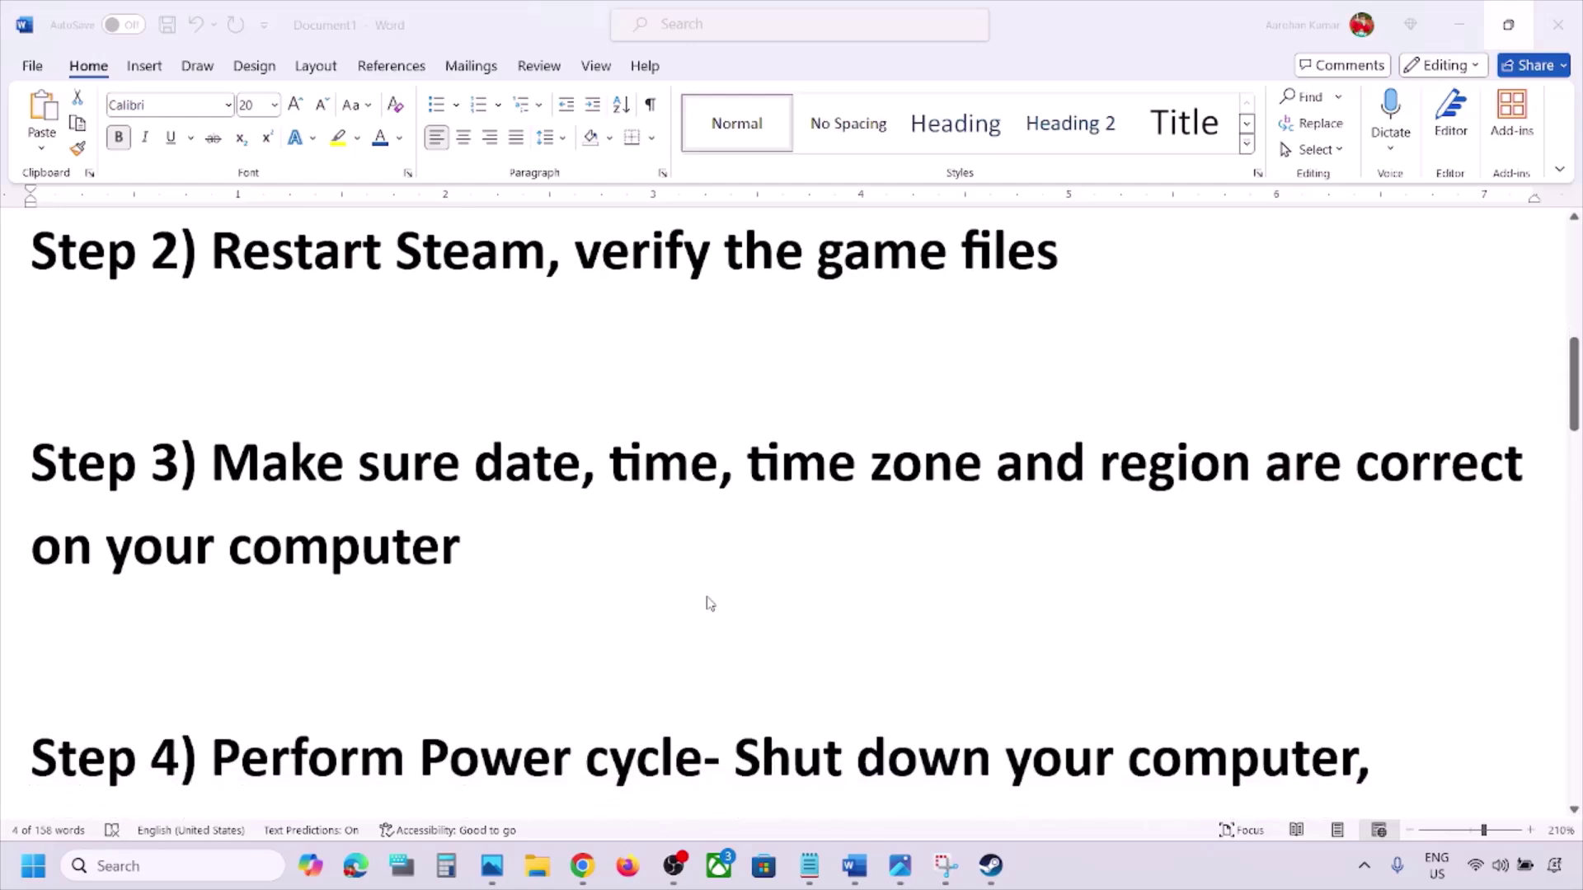
pyautogui.scroll(-4, 709, 604)
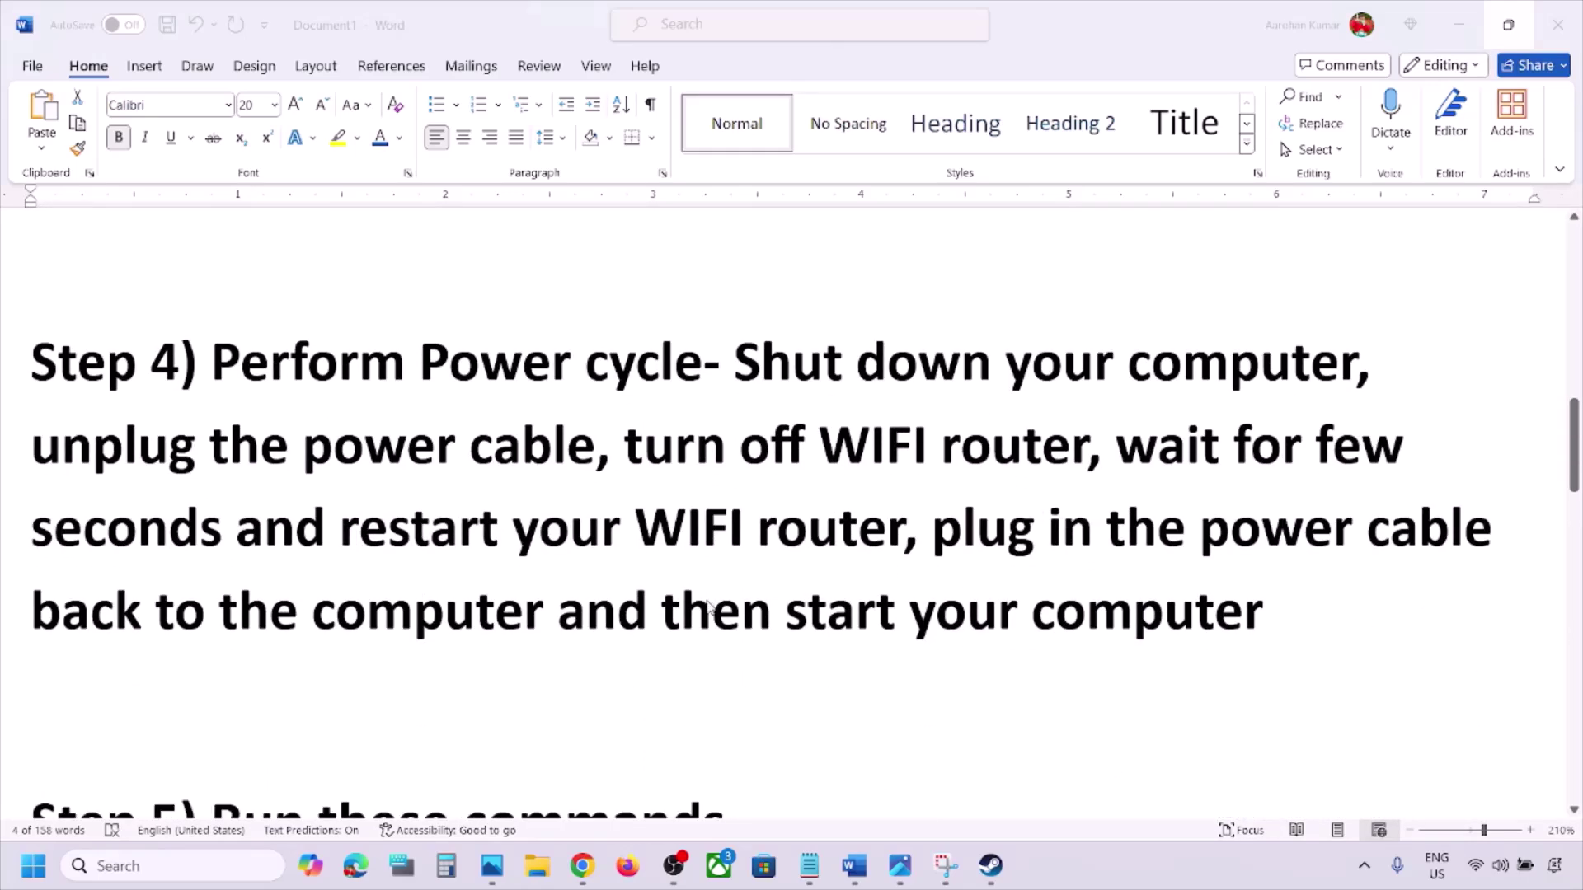
pyautogui.scroll(1, 710, 608)
pyautogui.click(740, 422)
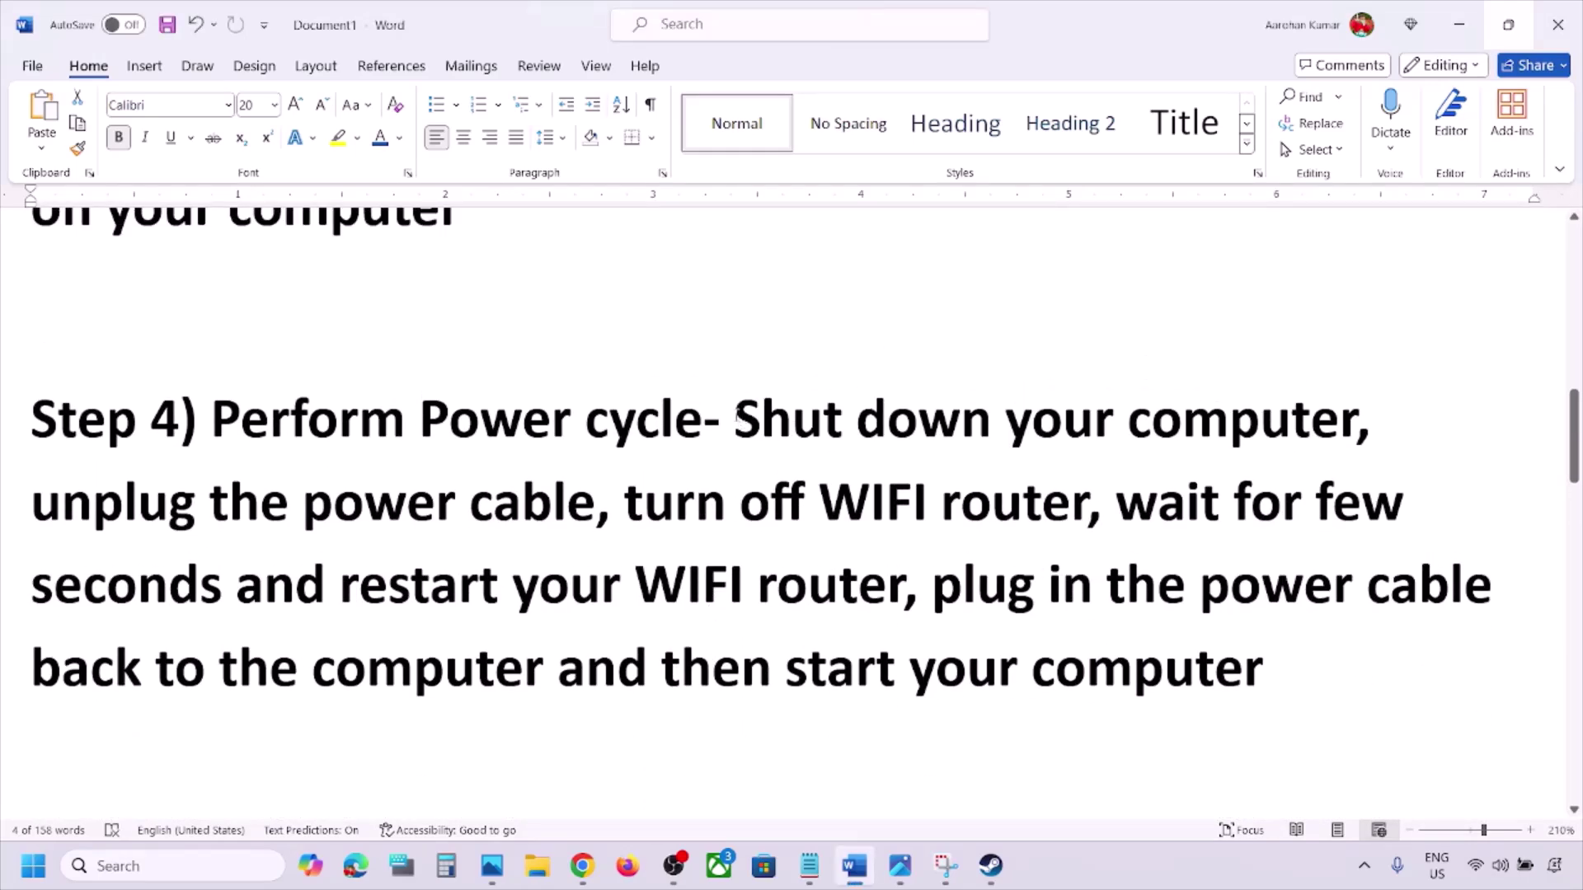
pyautogui.moveTo(736, 418); pyautogui.dragTo(1359, 422)
# - Look at the Windows power options for shutting down the computer, and dismiss them without choosing one
pyautogui.click(33, 865)
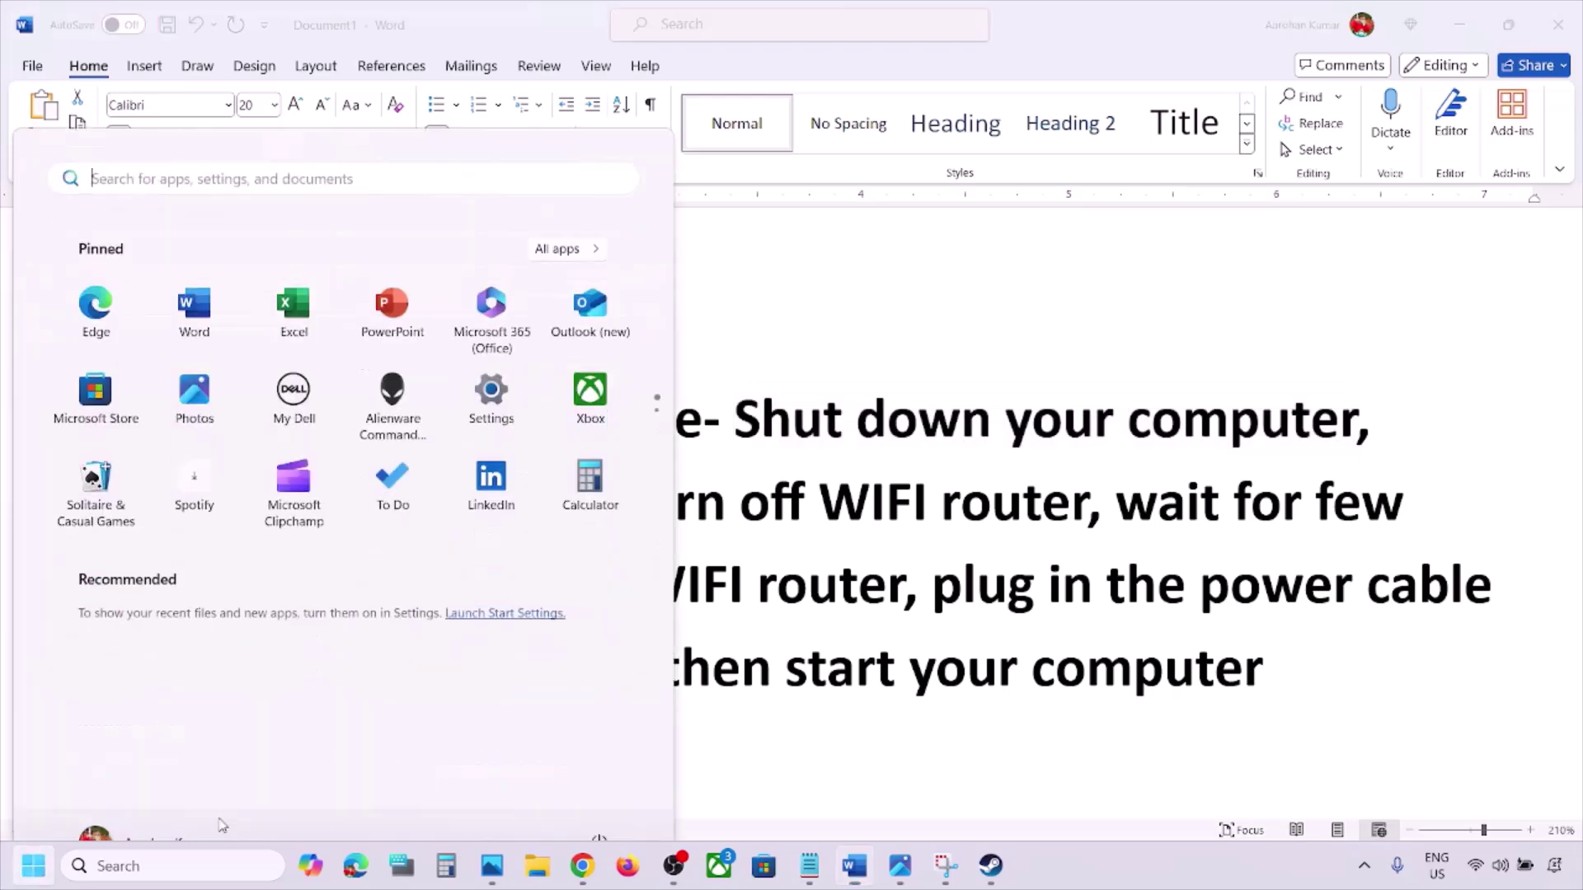
pyautogui.click(600, 794)
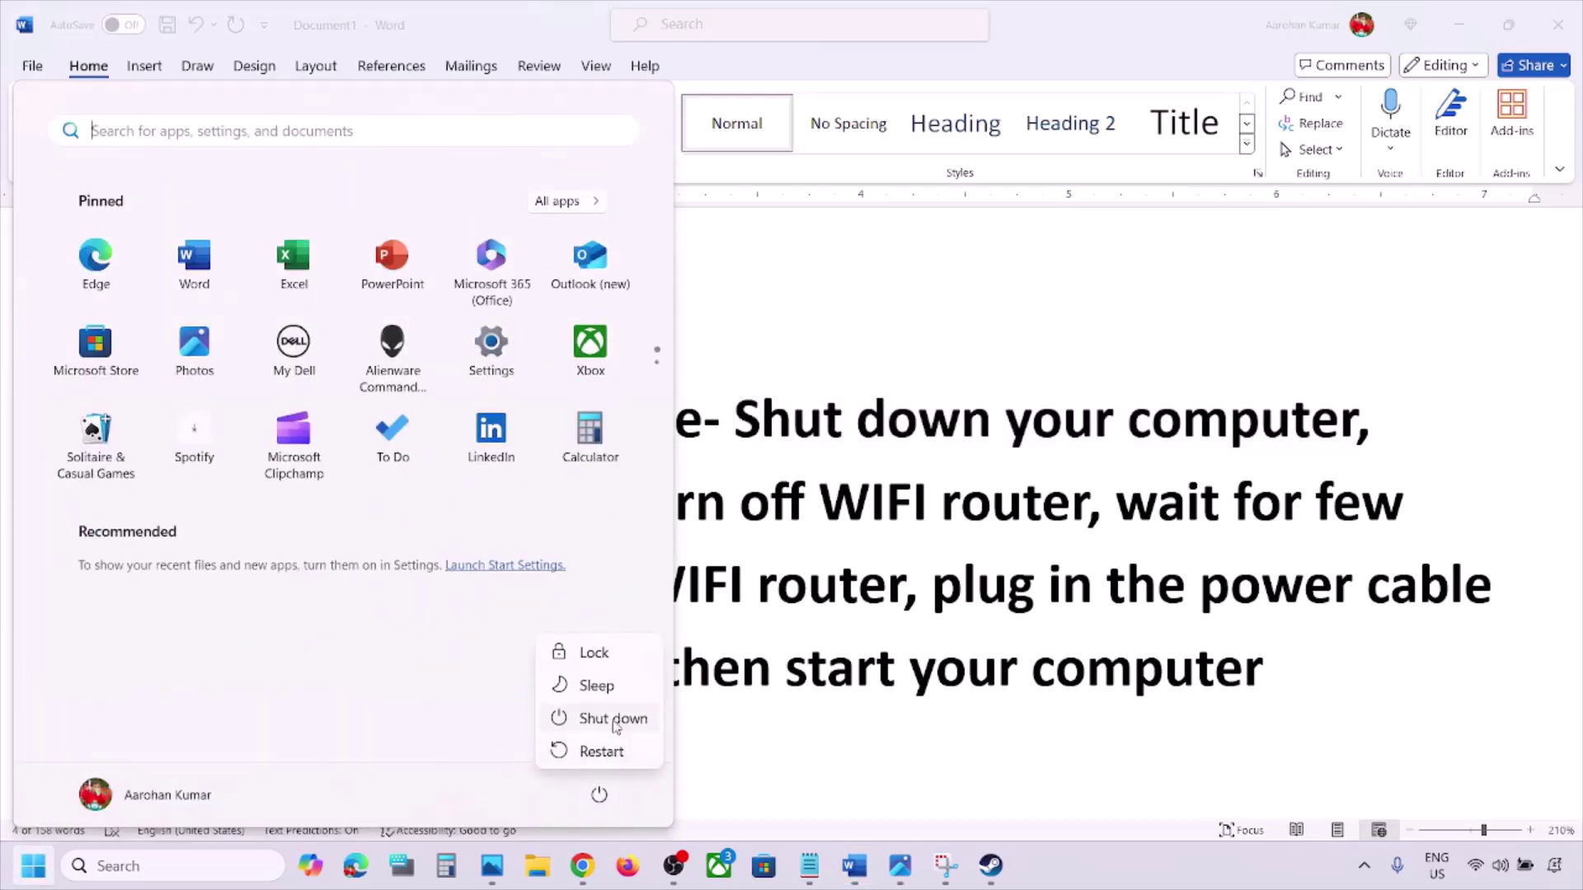
pyautogui.press('Escape')
pyautogui.press('Escape')
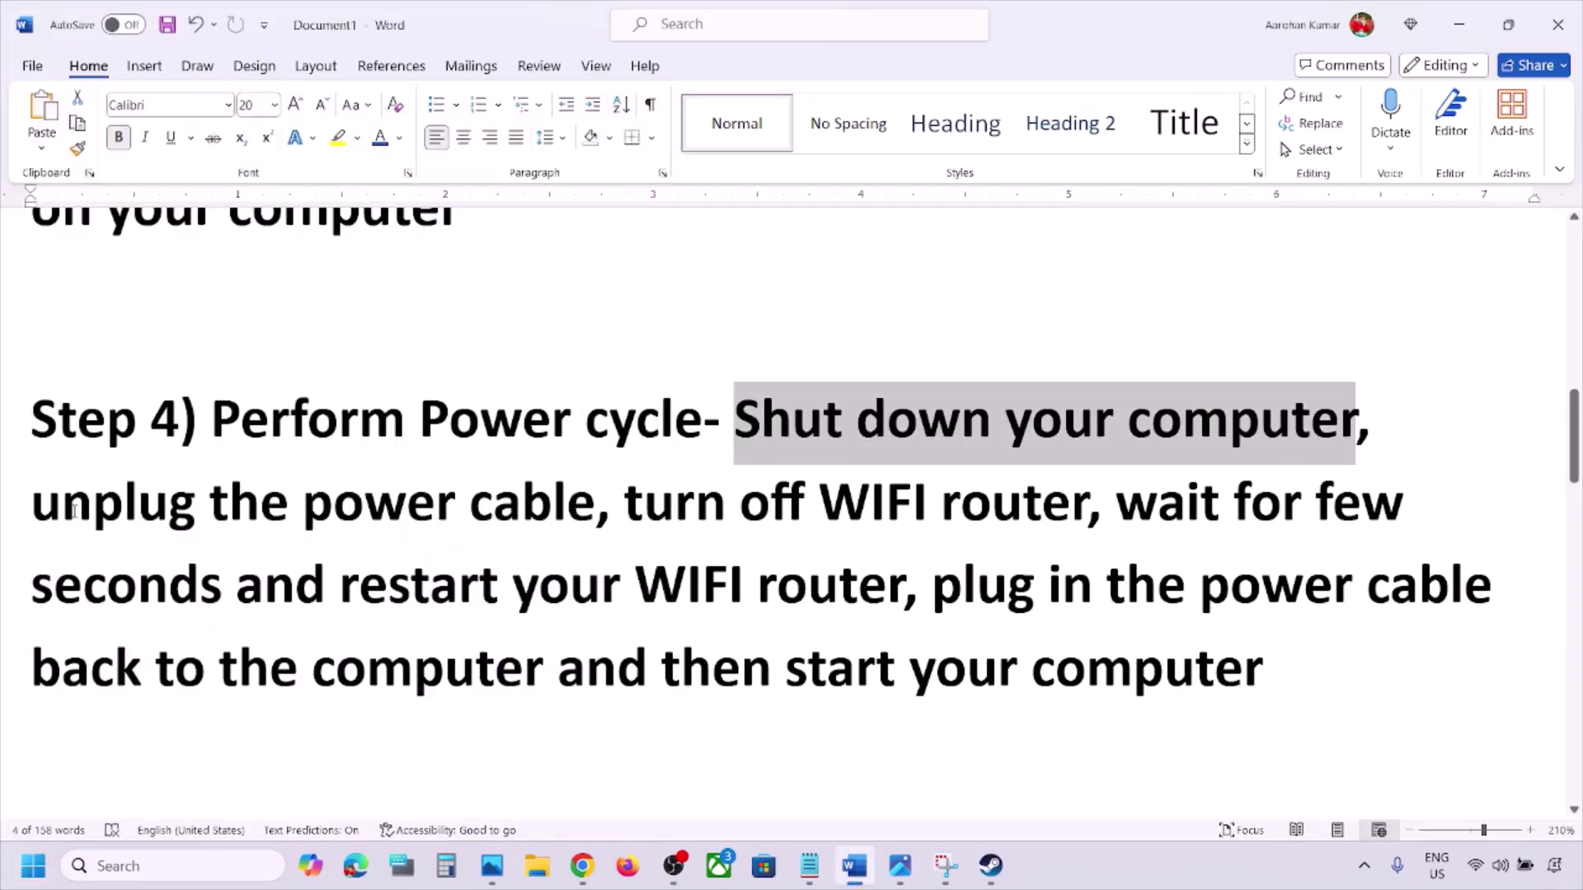
# - Highlight the remaining power cycle instructions in Step 4, ending with "then start your computer", and clear the selection
pyautogui.moveTo(32, 504); pyautogui.dragTo(503, 698)
pyautogui.click(699, 511)
pyautogui.moveTo(706, 682); pyautogui.dragTo(1262, 684)
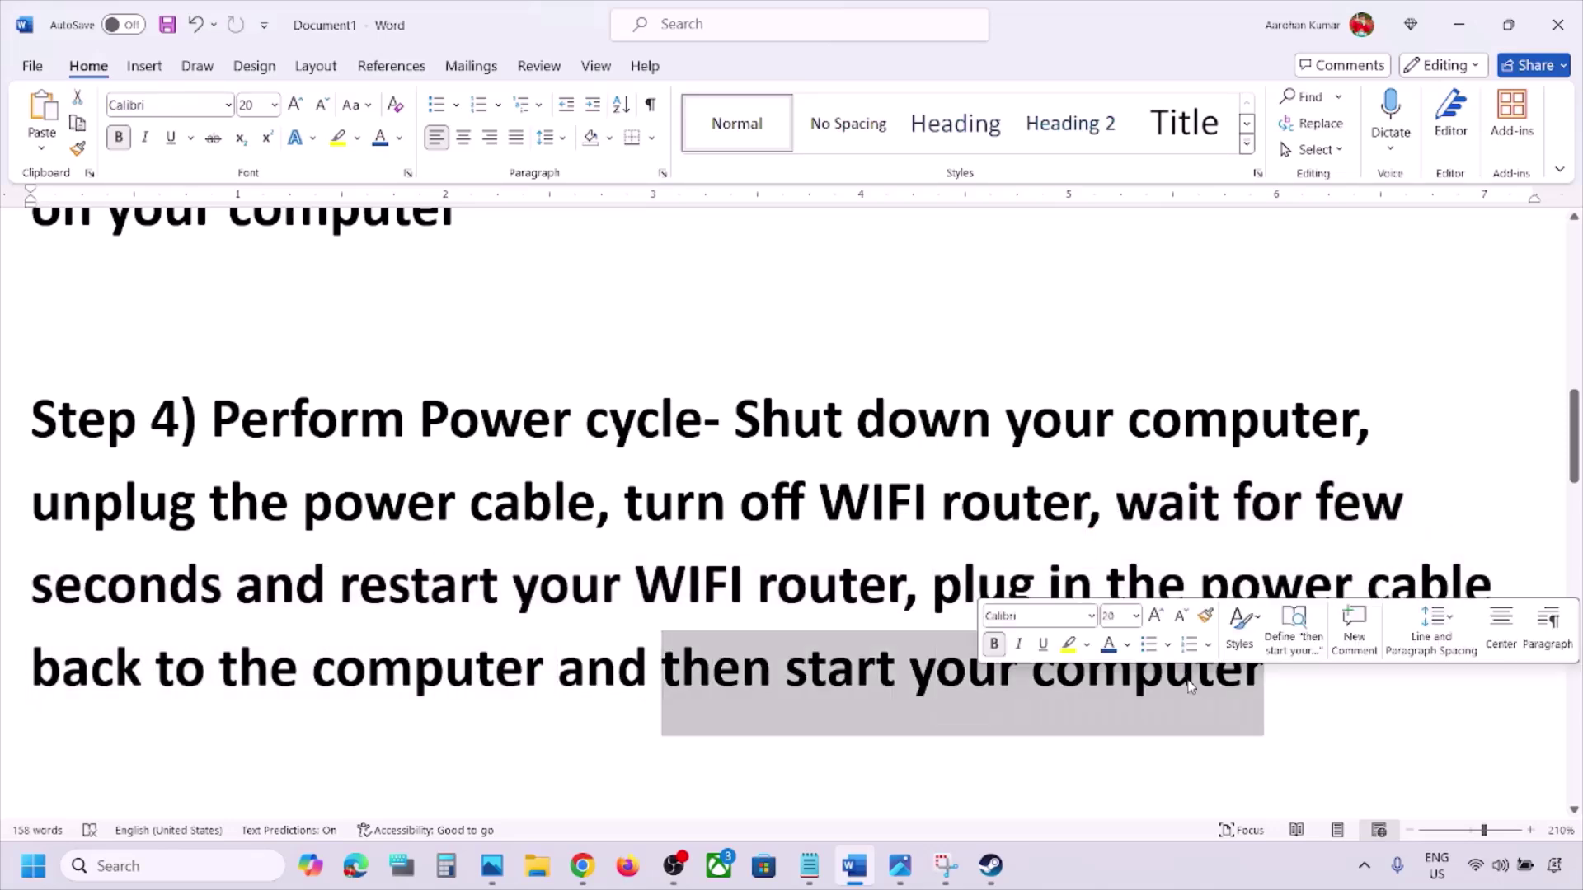
pyautogui.click(482, 610)
# - Go to Step 5 in the document, search Windows for "cmd", and run Command Prompt as administrator
pyautogui.scroll(-10, 482, 610)
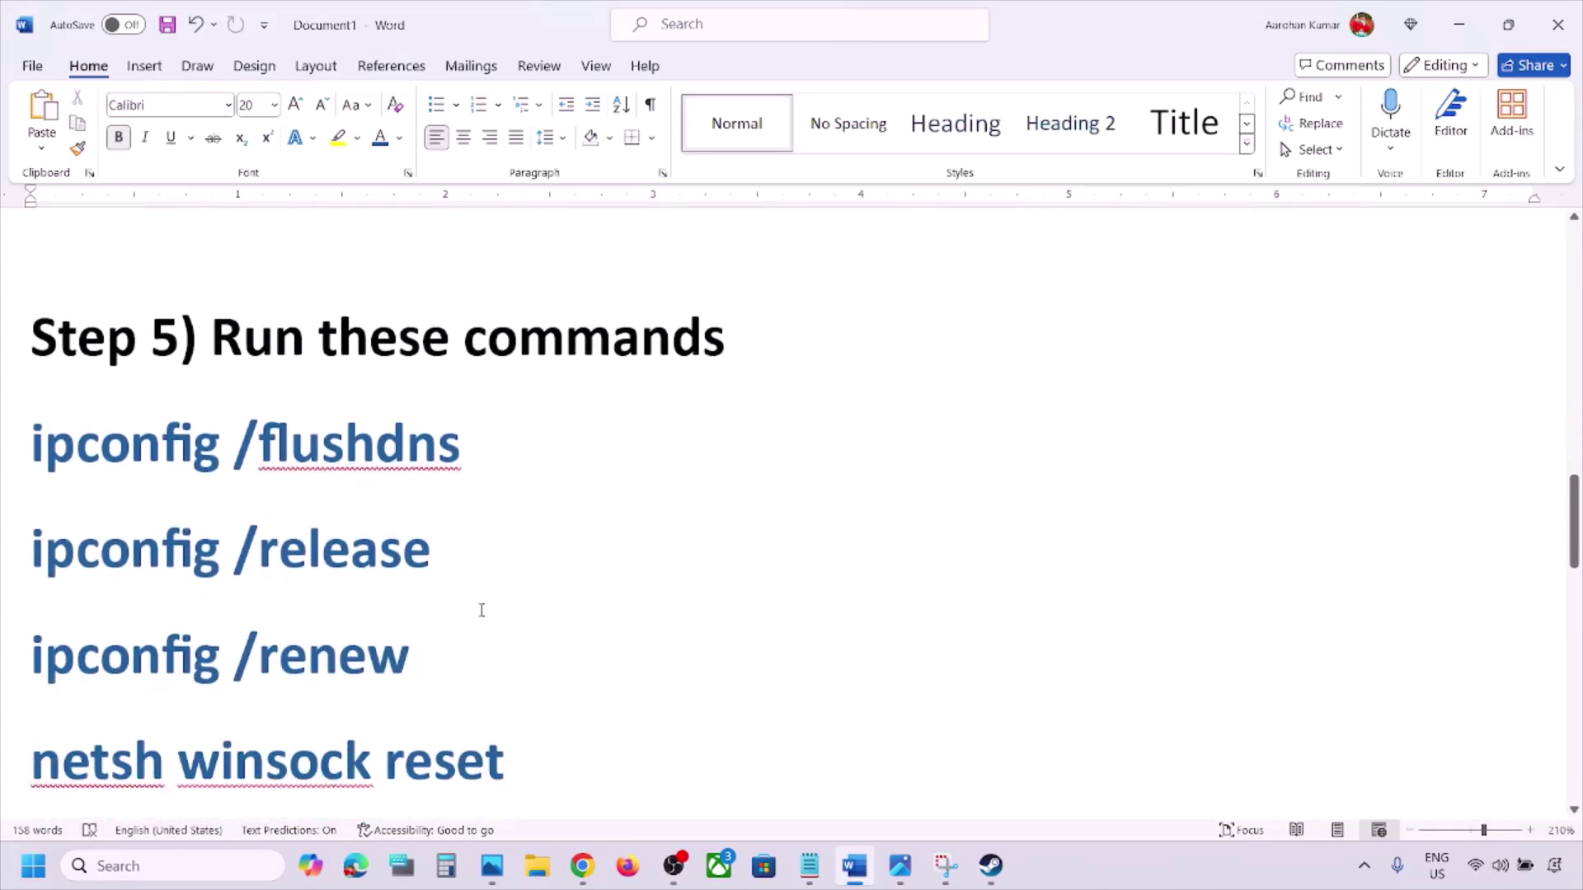
pyautogui.click(169, 868)
pyautogui.write('cmd')
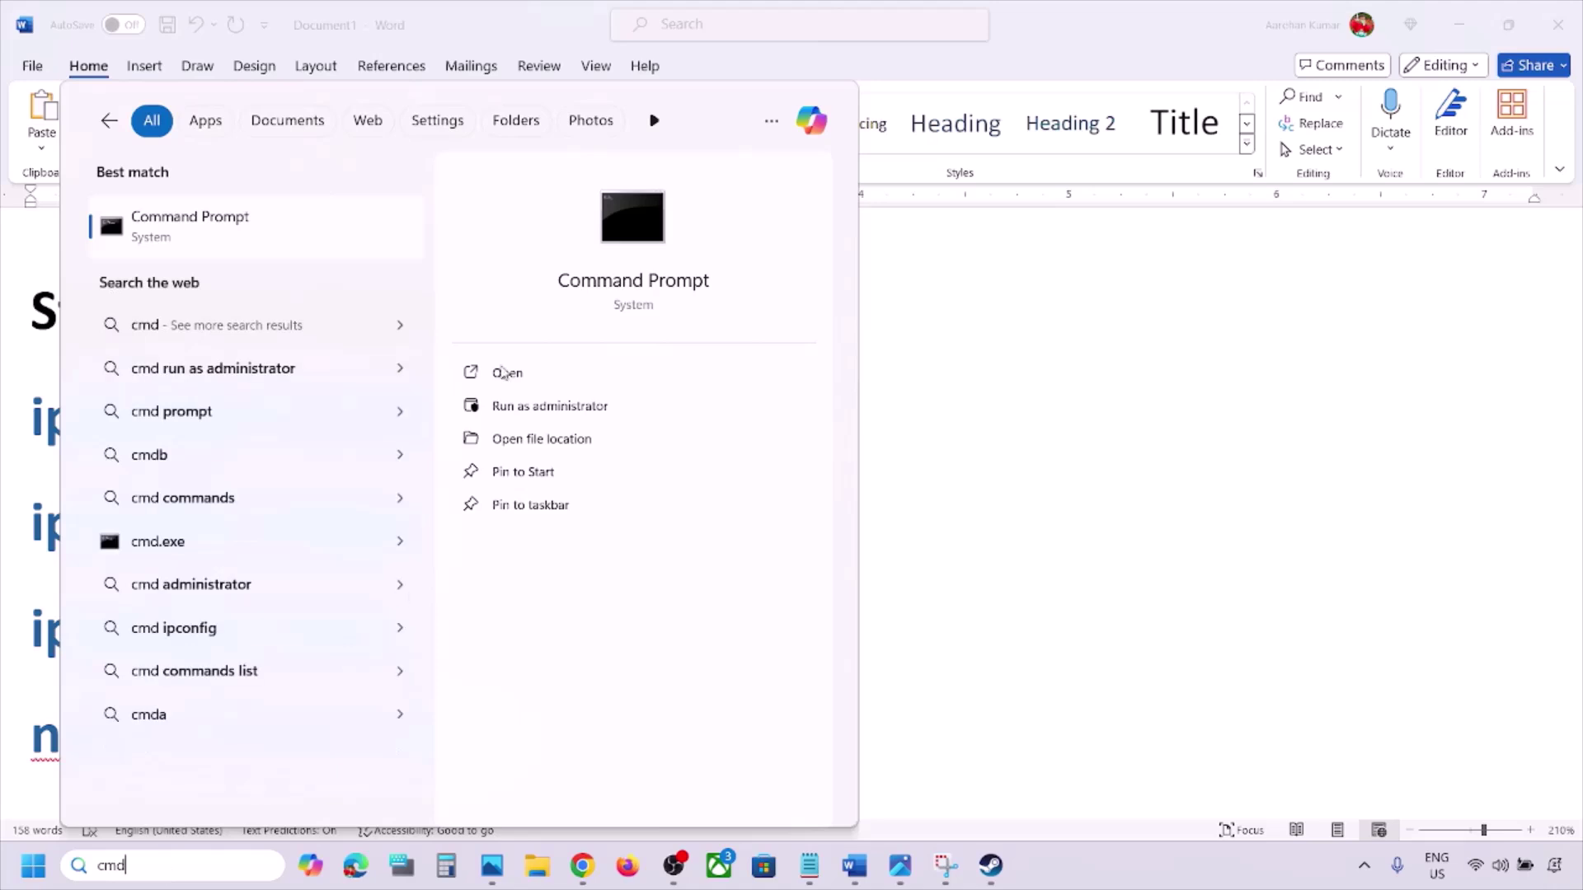
pyautogui.rightClick(200, 243)
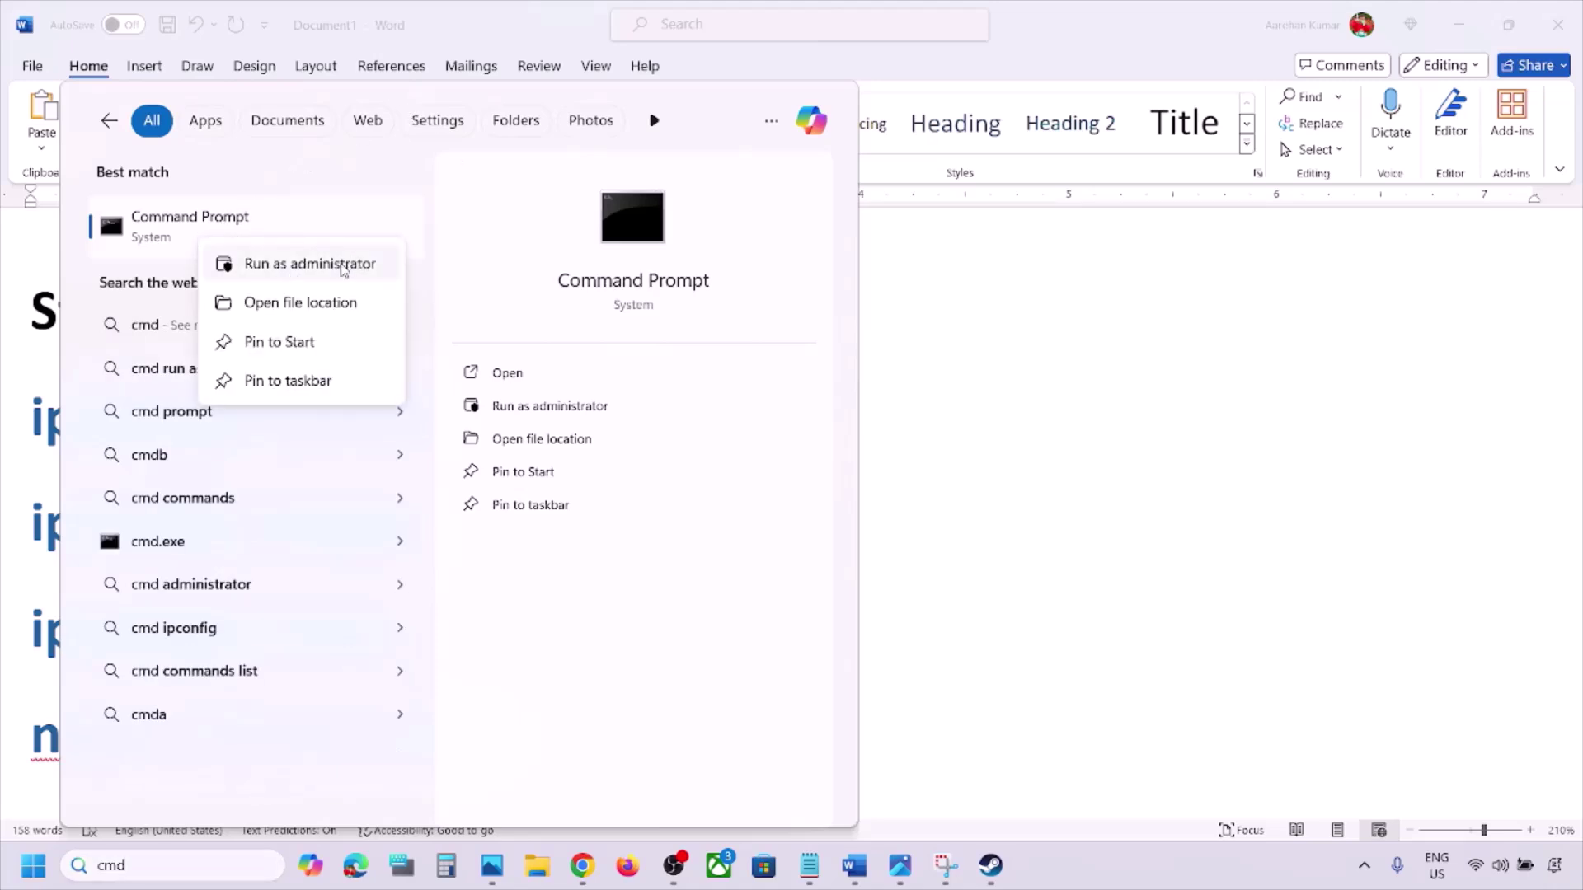
pyautogui.click(338, 264)
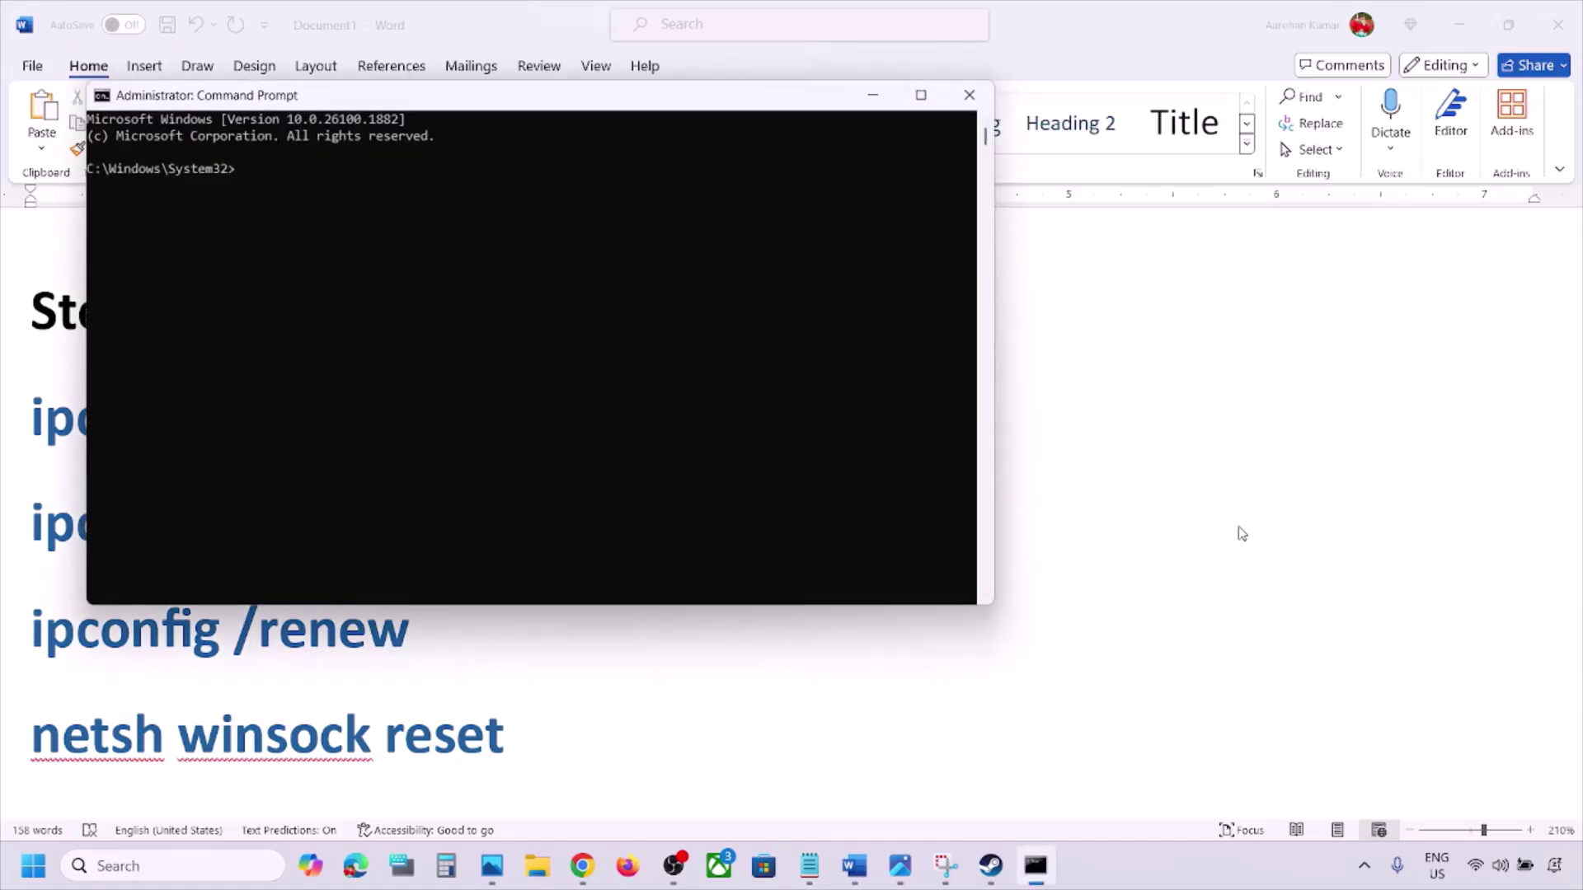
# - Copy the "ipconfig /flushdns" command from Step 5 of the document and run it in the administrator Command Prompt
pyautogui.click(1240, 533)
pyautogui.moveTo(472, 419); pyautogui.dragTo(39, 437)
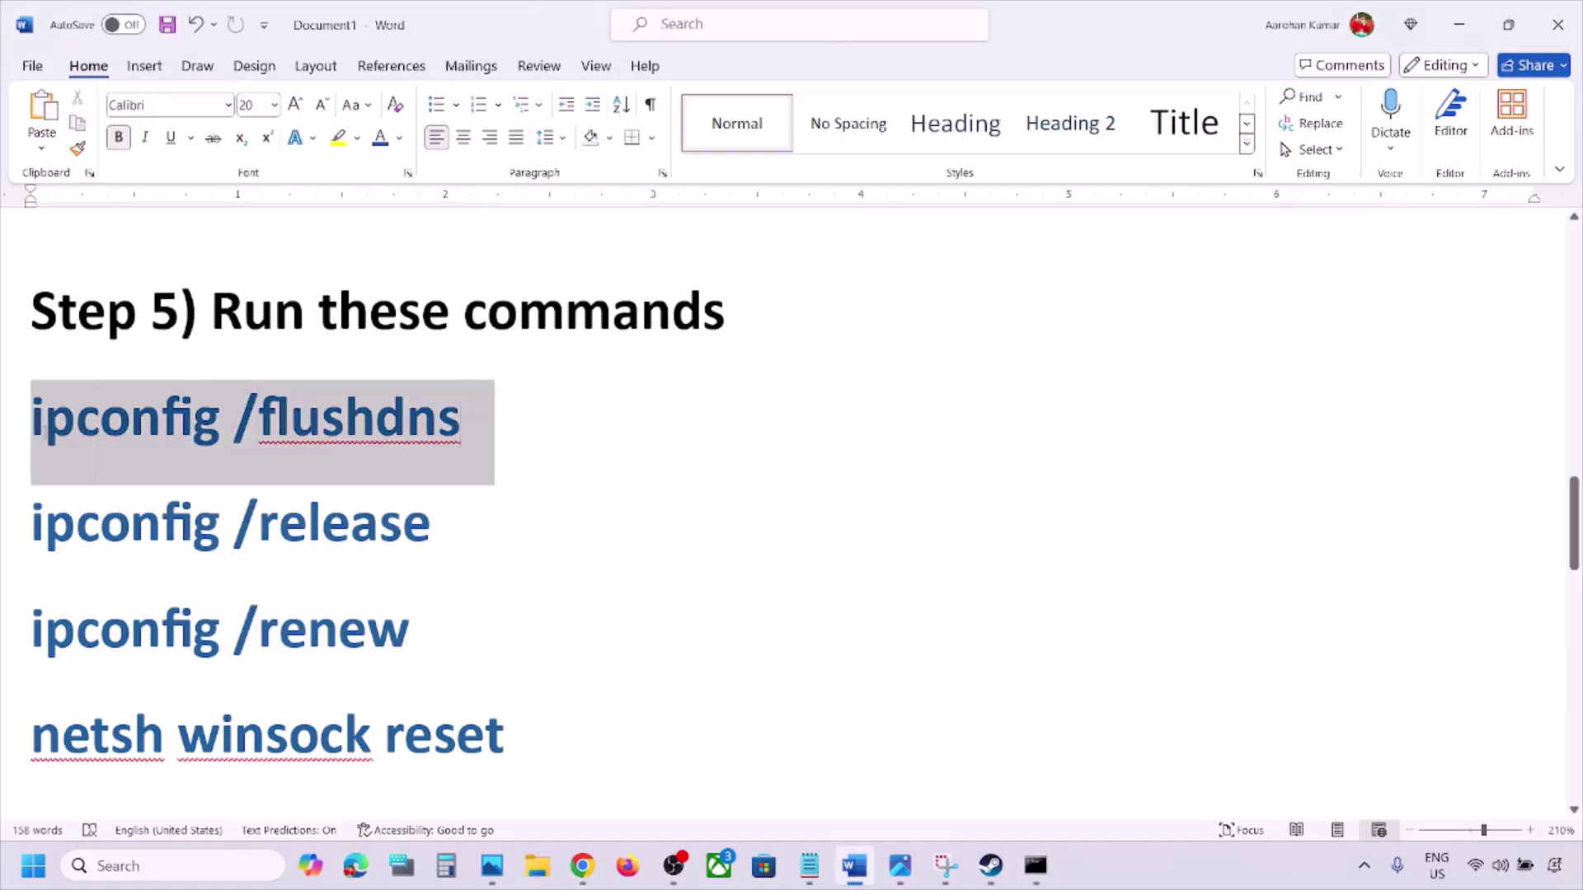
pyautogui.rightClick(39, 437)
pyautogui.click(140, 476)
pyautogui.click(1036, 884)
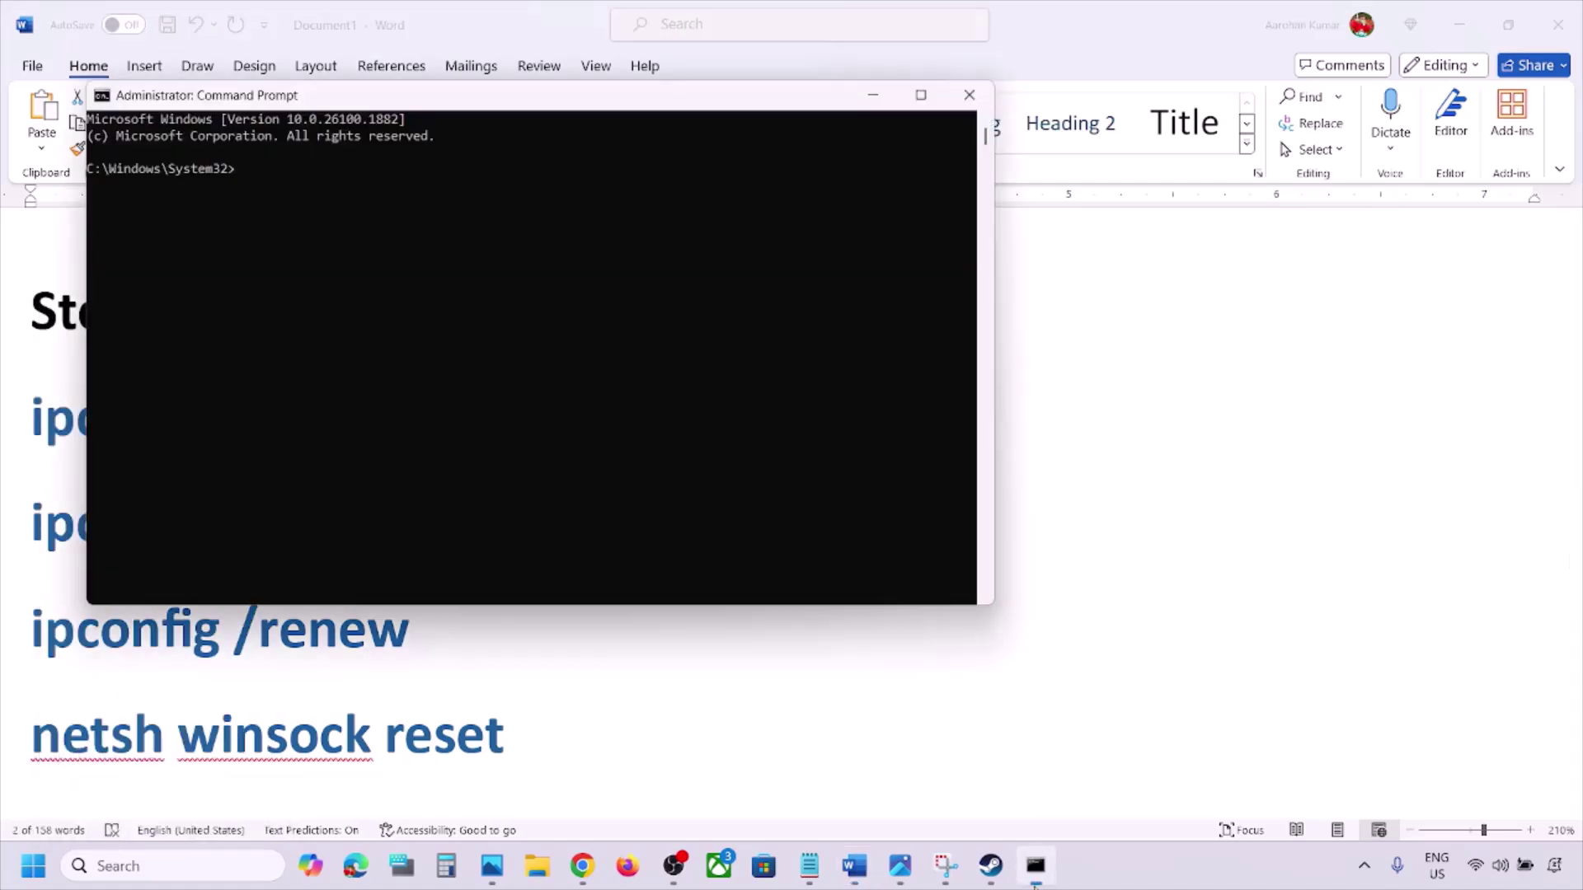
pyautogui.rightClick(452, 357)
pyautogui.press('Return')
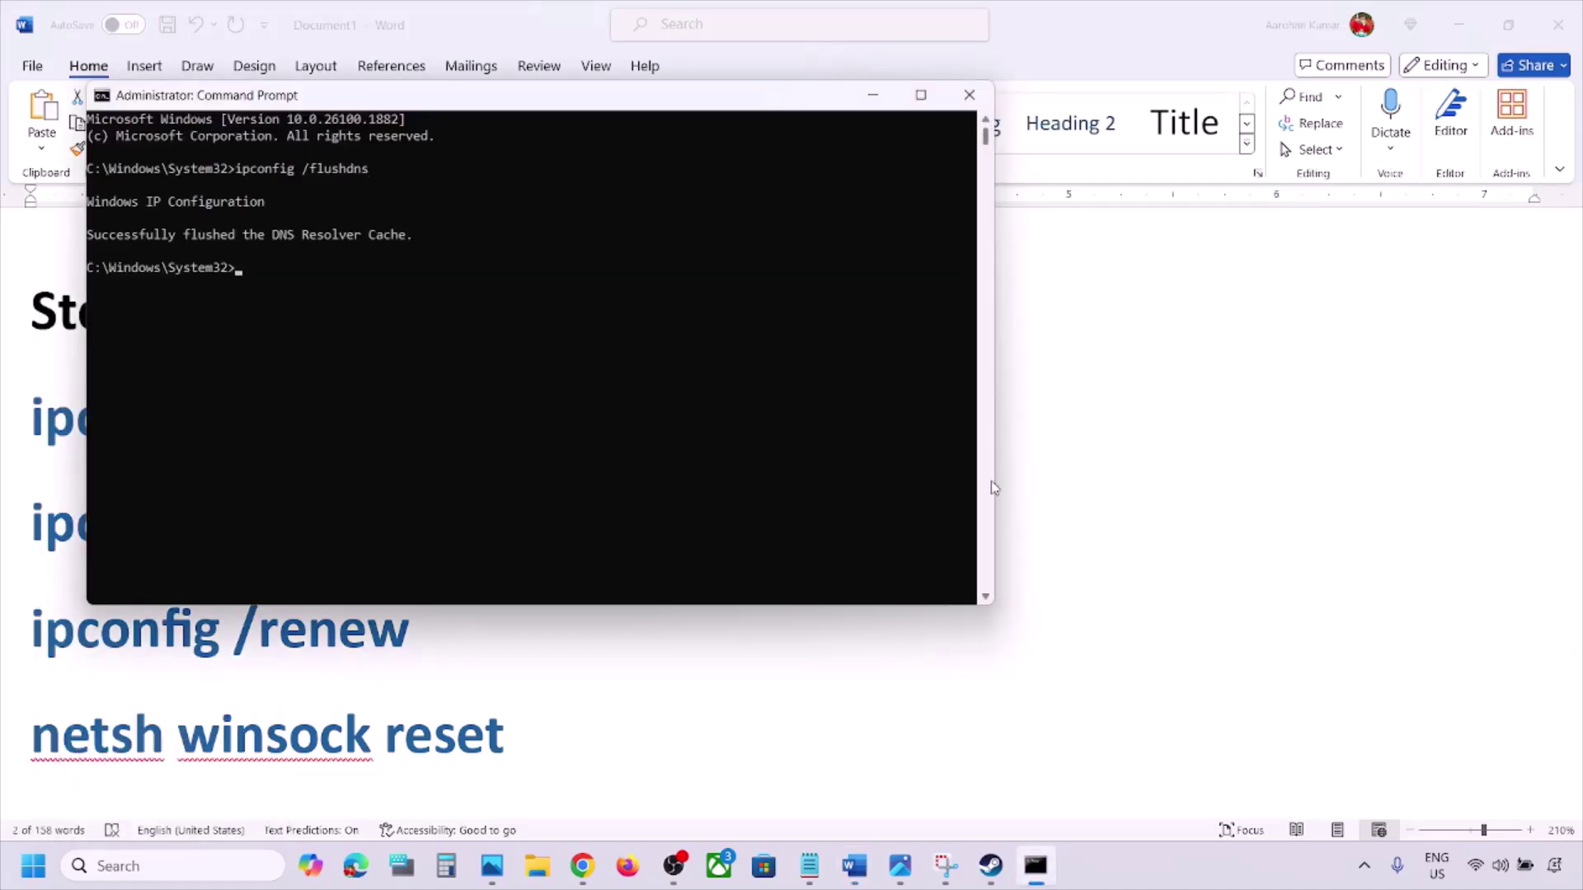
# - Copy "ipconfig /release" from the document's command list and run it in Command Prompt
pyautogui.click(1047, 494)
pyautogui.moveTo(462, 511); pyautogui.dragTo(87, 528)
pyautogui.rightClick(90, 531)
pyautogui.click(145, 175)
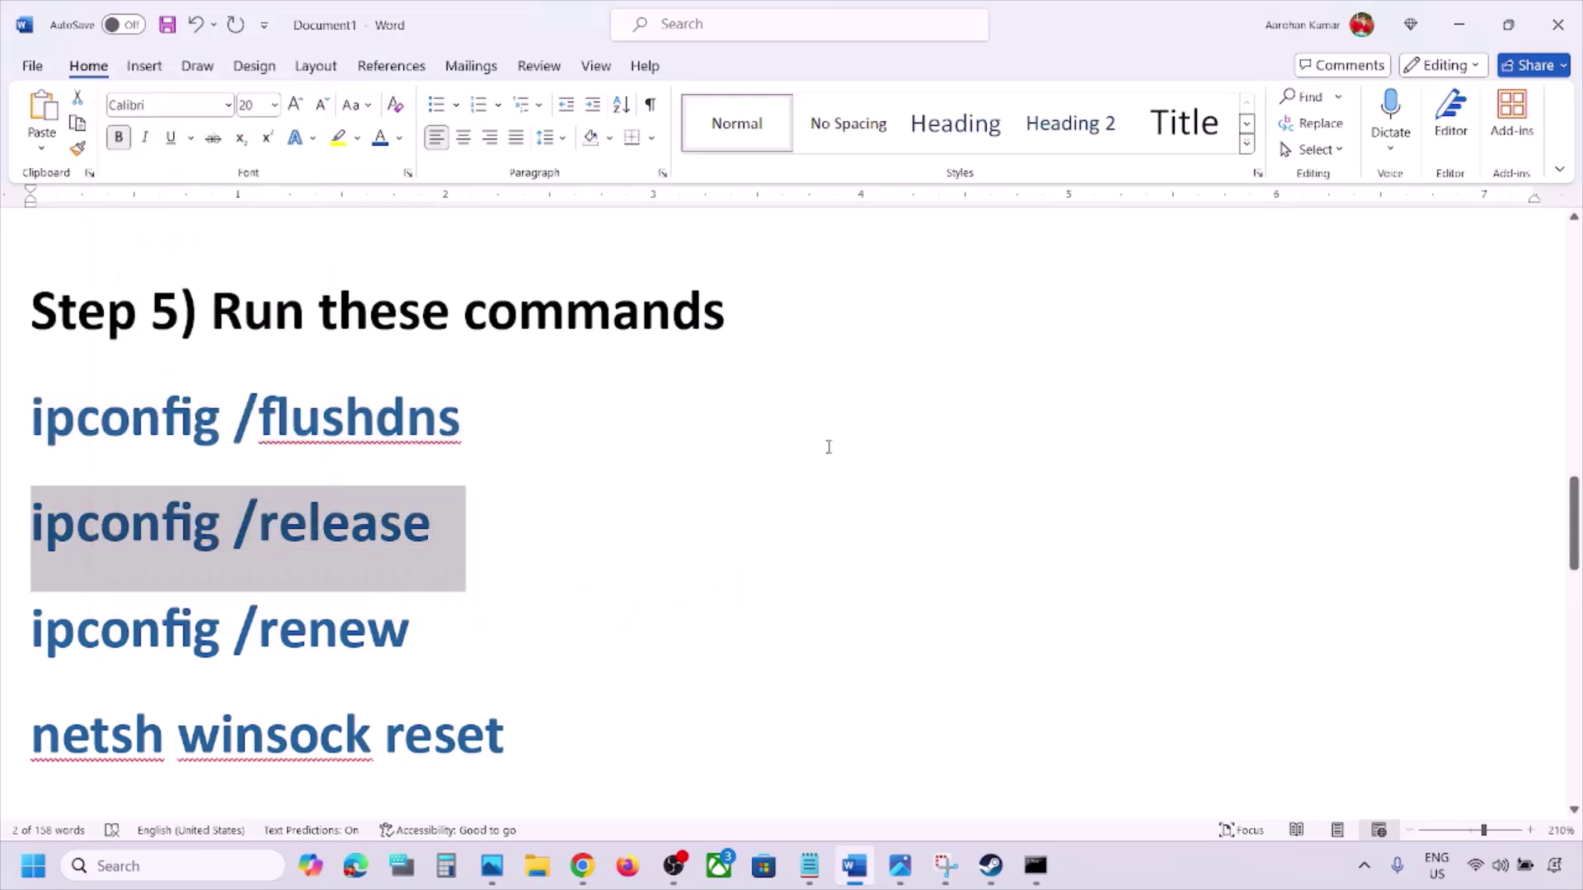
pyautogui.click(1035, 866)
pyautogui.hotkey('ctrl', 'v')
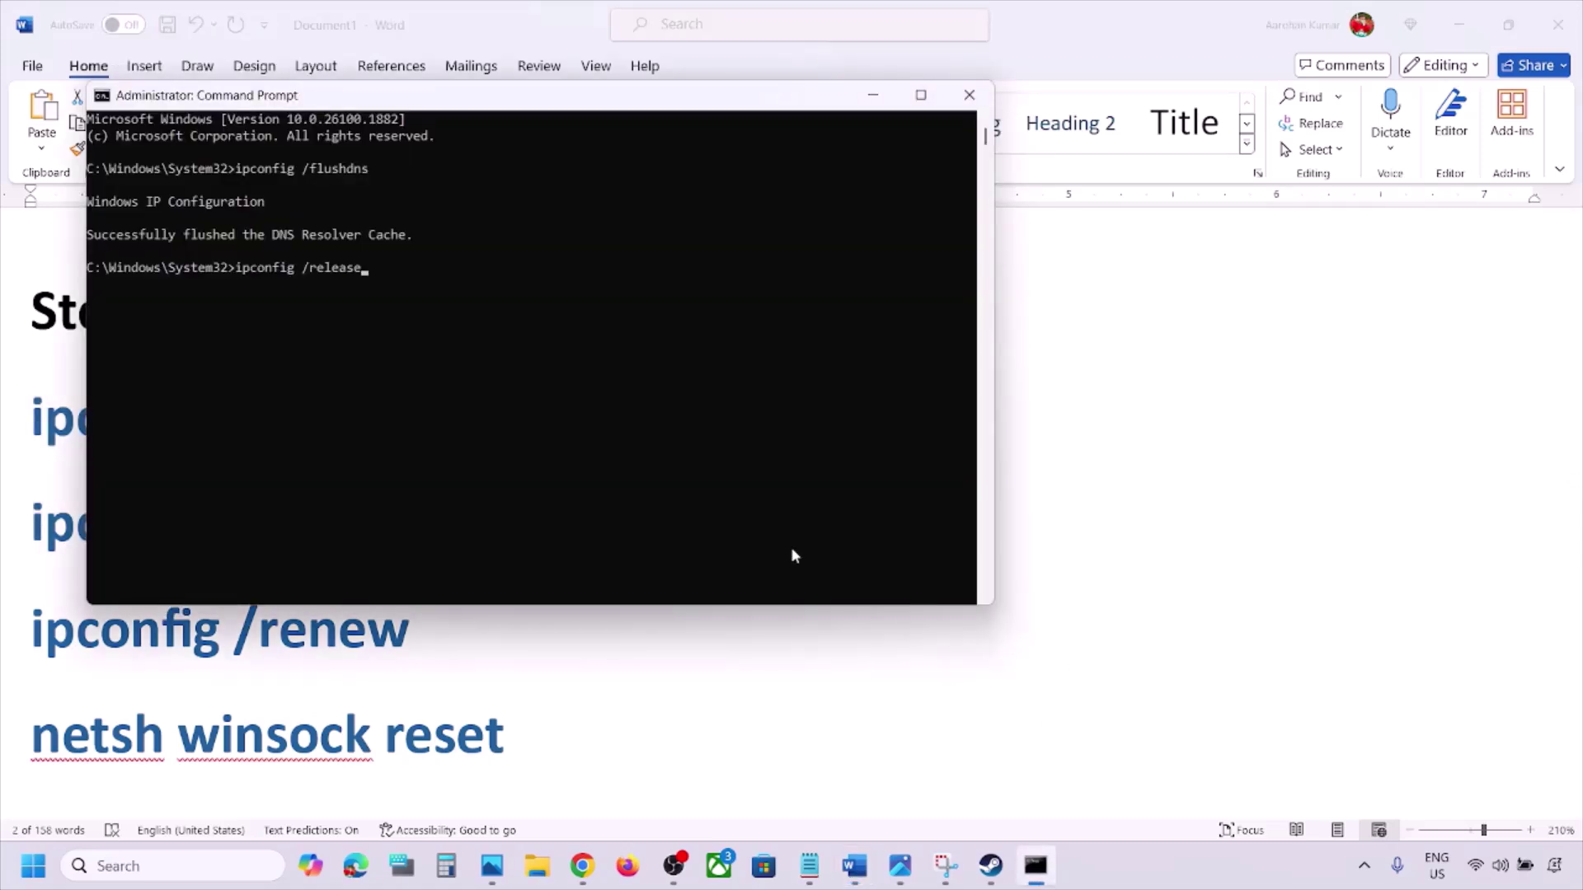
pyautogui.press('Return')
# - Copy "ipconfig /renew" from the document's command list and run it in Command Prompt
pyautogui.hotkey('alt', 'Tab')
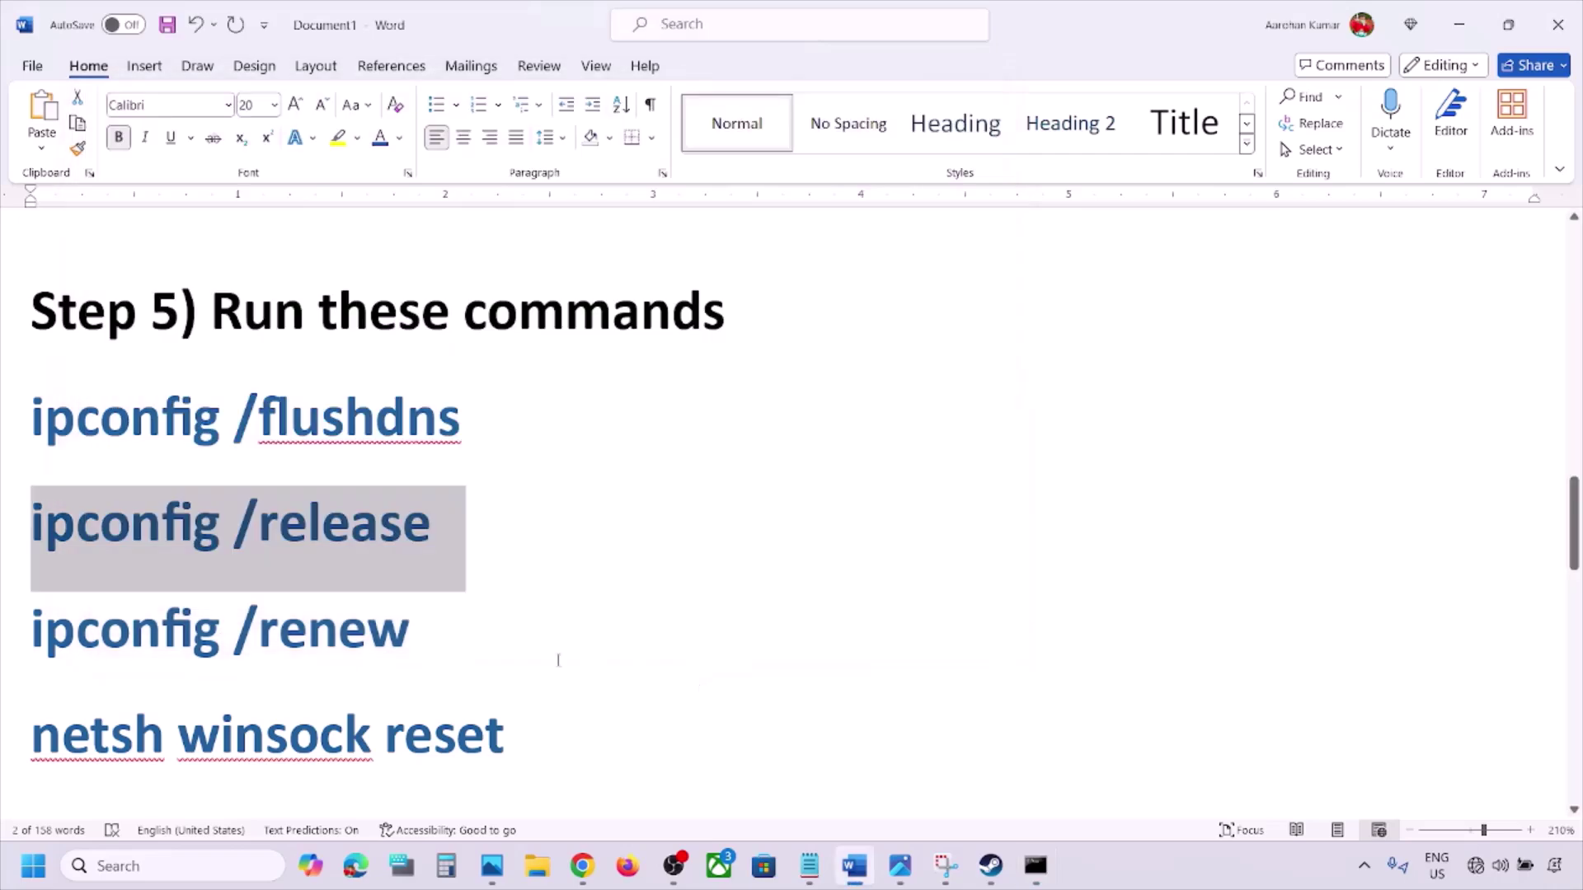
pyautogui.scroll(-3, 523, 639)
pyautogui.scroll(1, 524, 639)
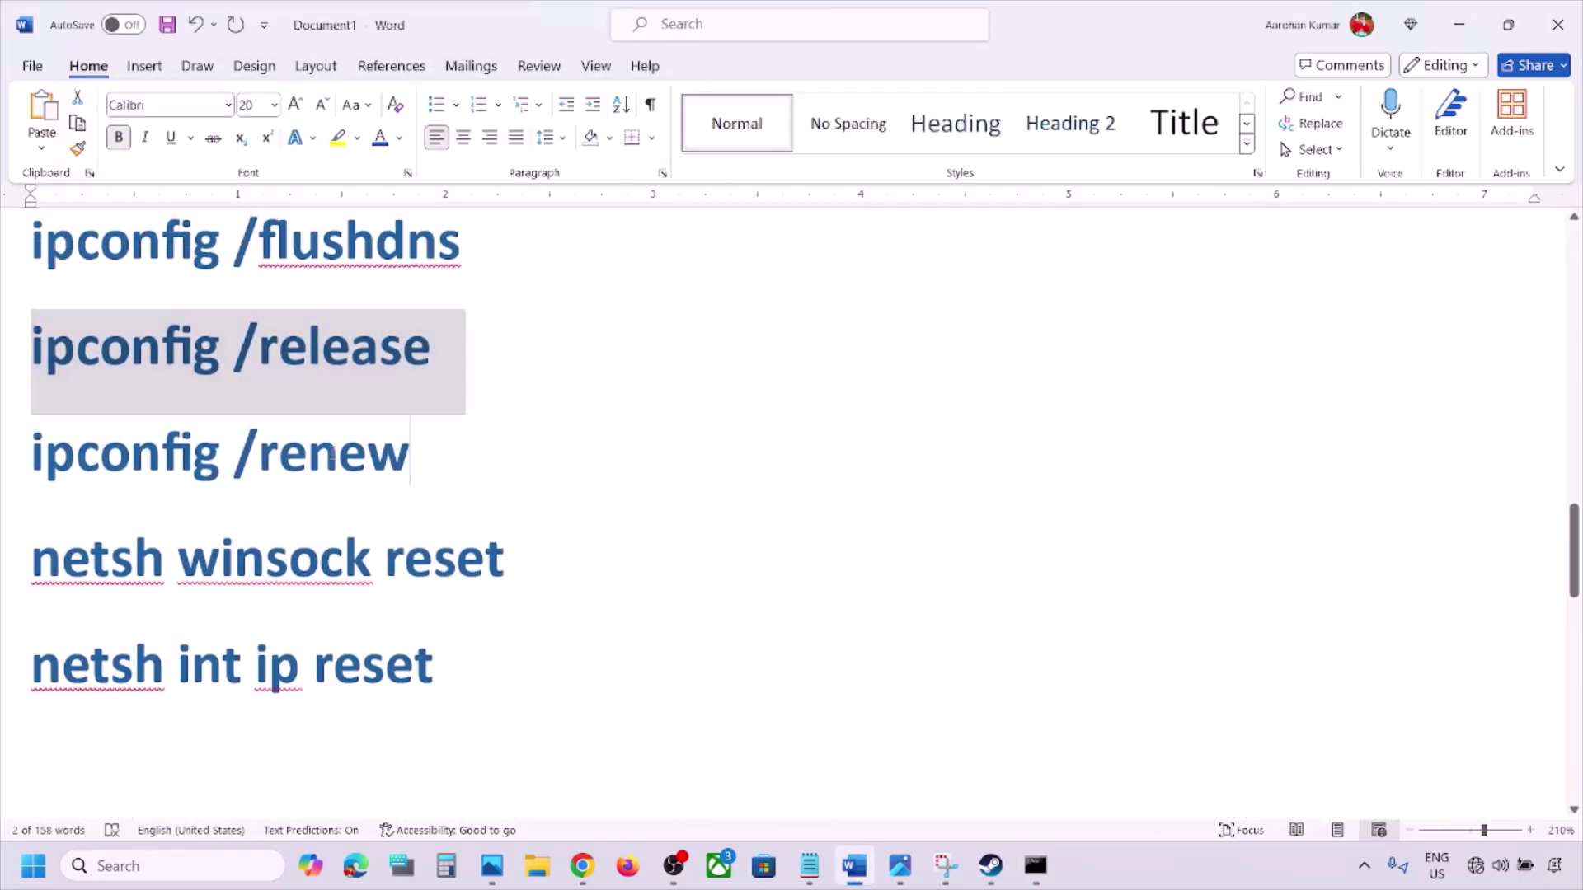
pyautogui.tripleClick(136, 455)
pyautogui.hotkey('ctrl', 'c')
pyautogui.hotkey('alt', 'Tab')
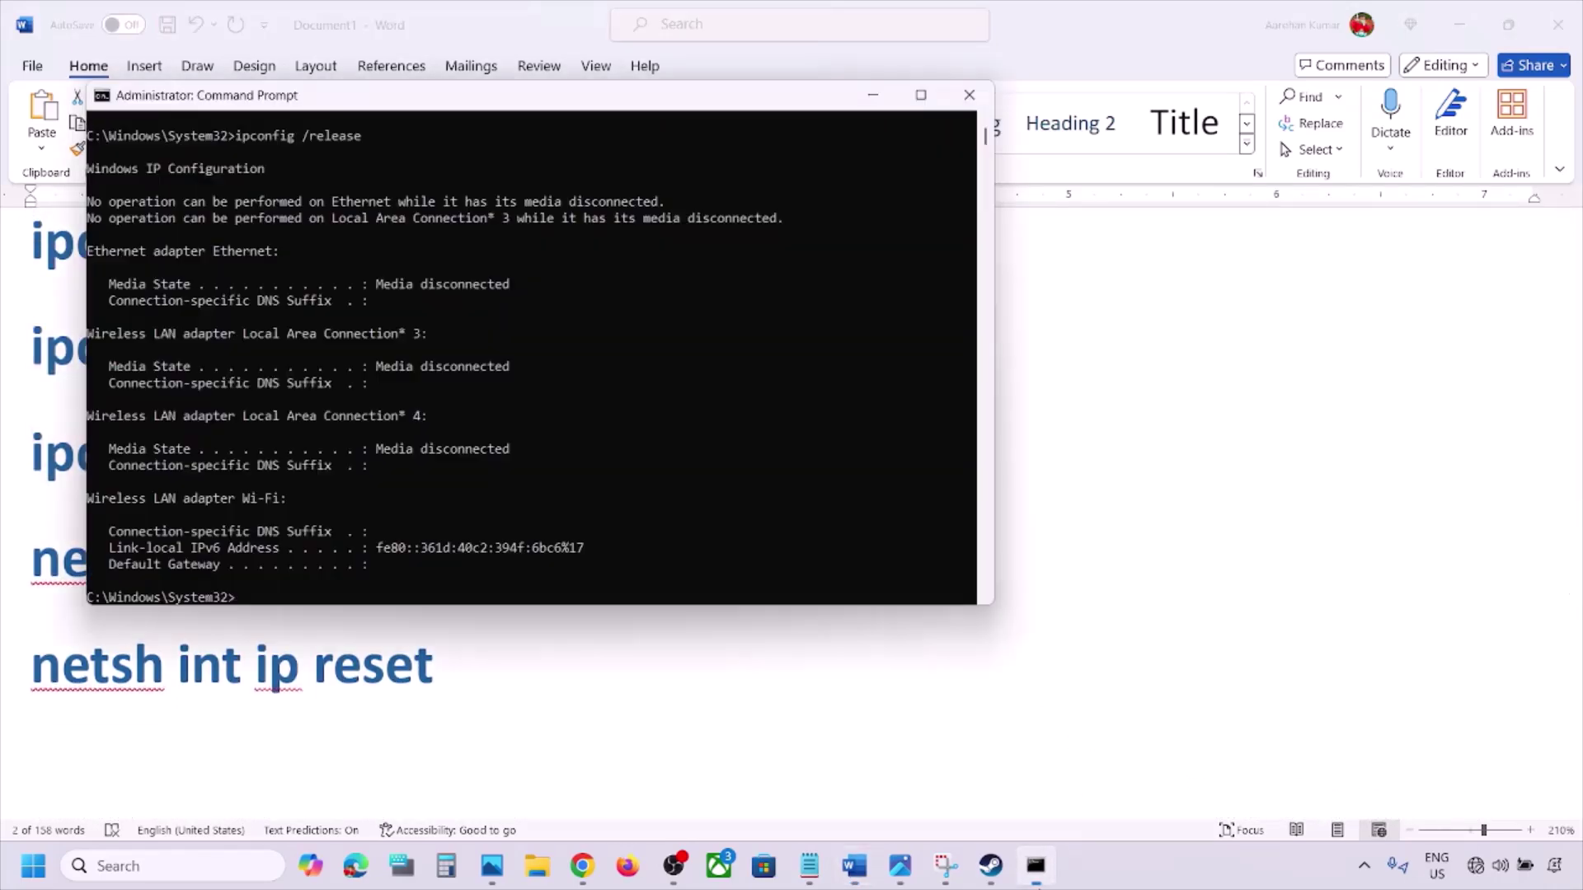
pyautogui.hotkey('ctrl', 'v')
pyautogui.press('Return')
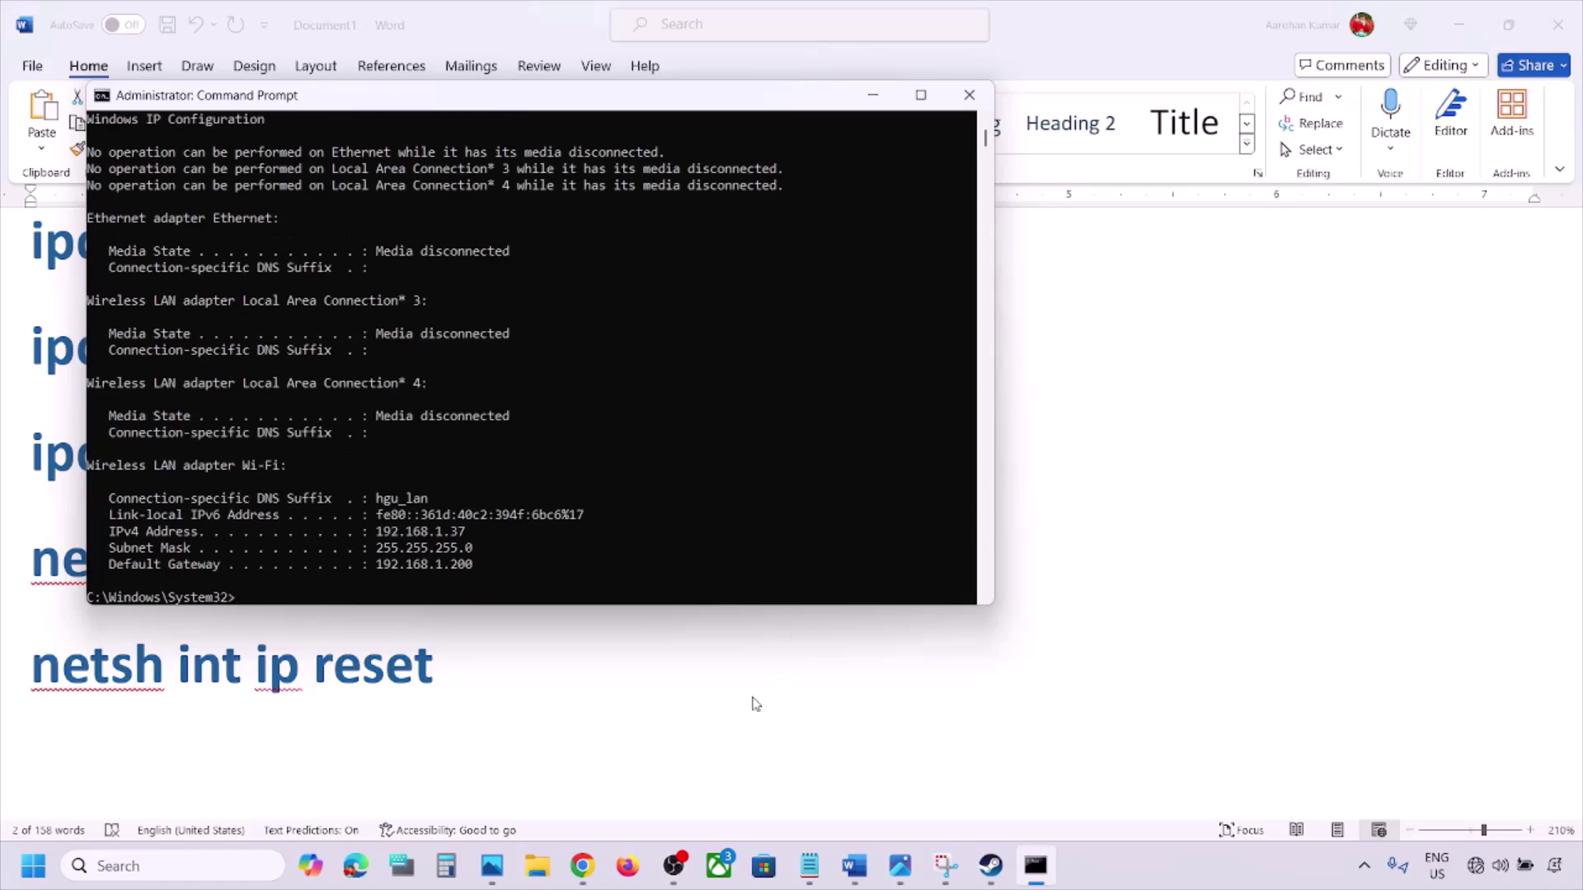
# - Copy "netsh winsock reset" from the document's command list and run it in Command Prompt
pyautogui.hotkey('alt', 'Tab')
pyautogui.tripleClick(526, 556)
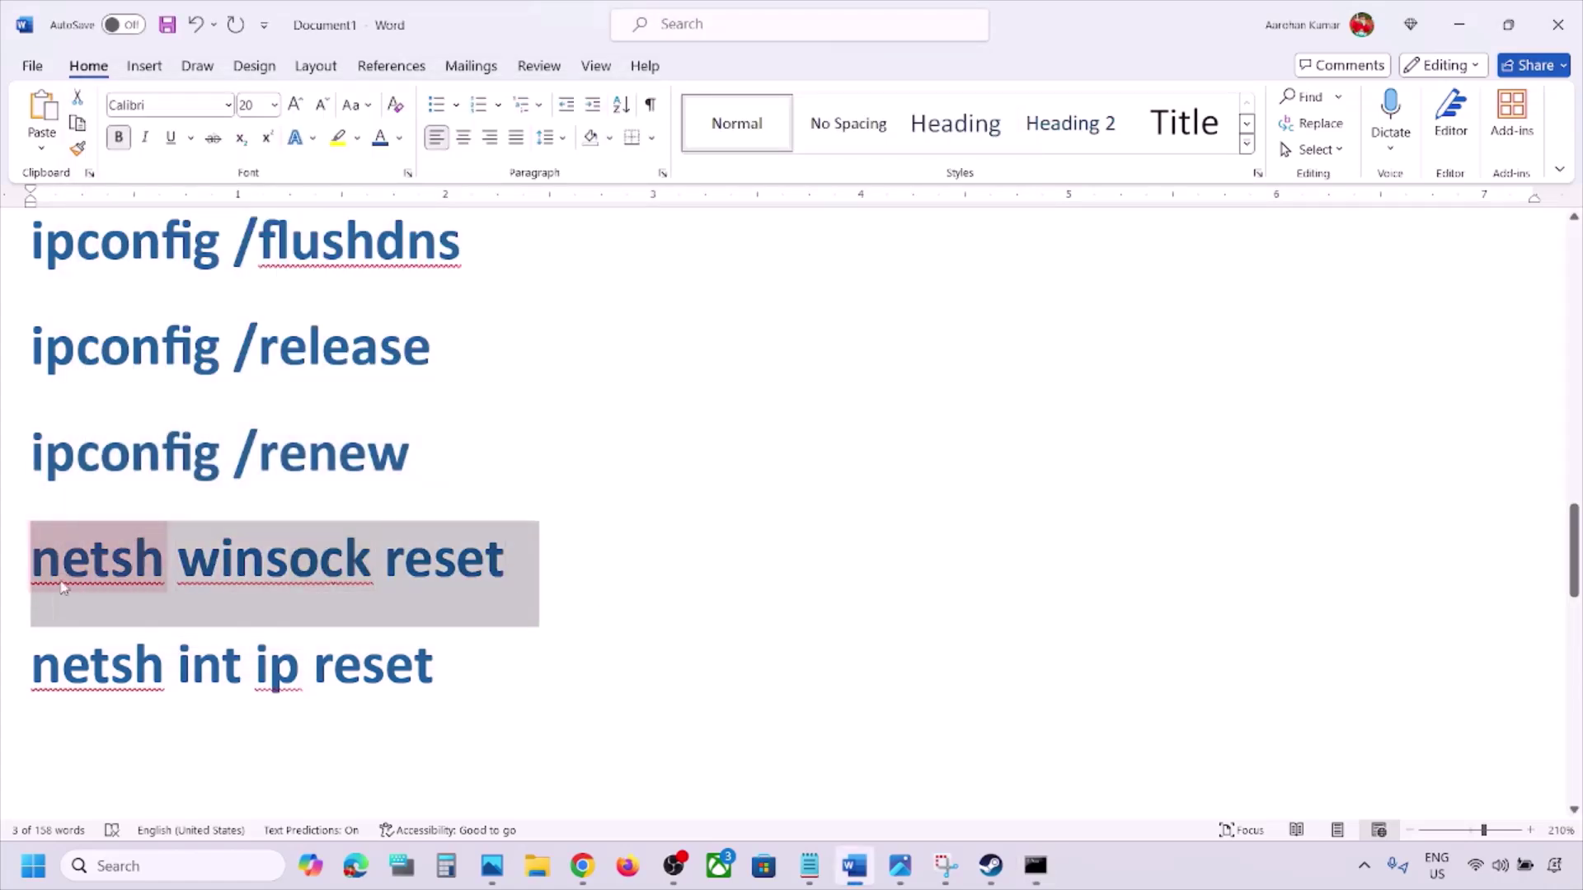
pyautogui.hotkey('ctrl', 'c')
pyautogui.click(1035, 866)
pyautogui.hotkey('ctrl', 'v')
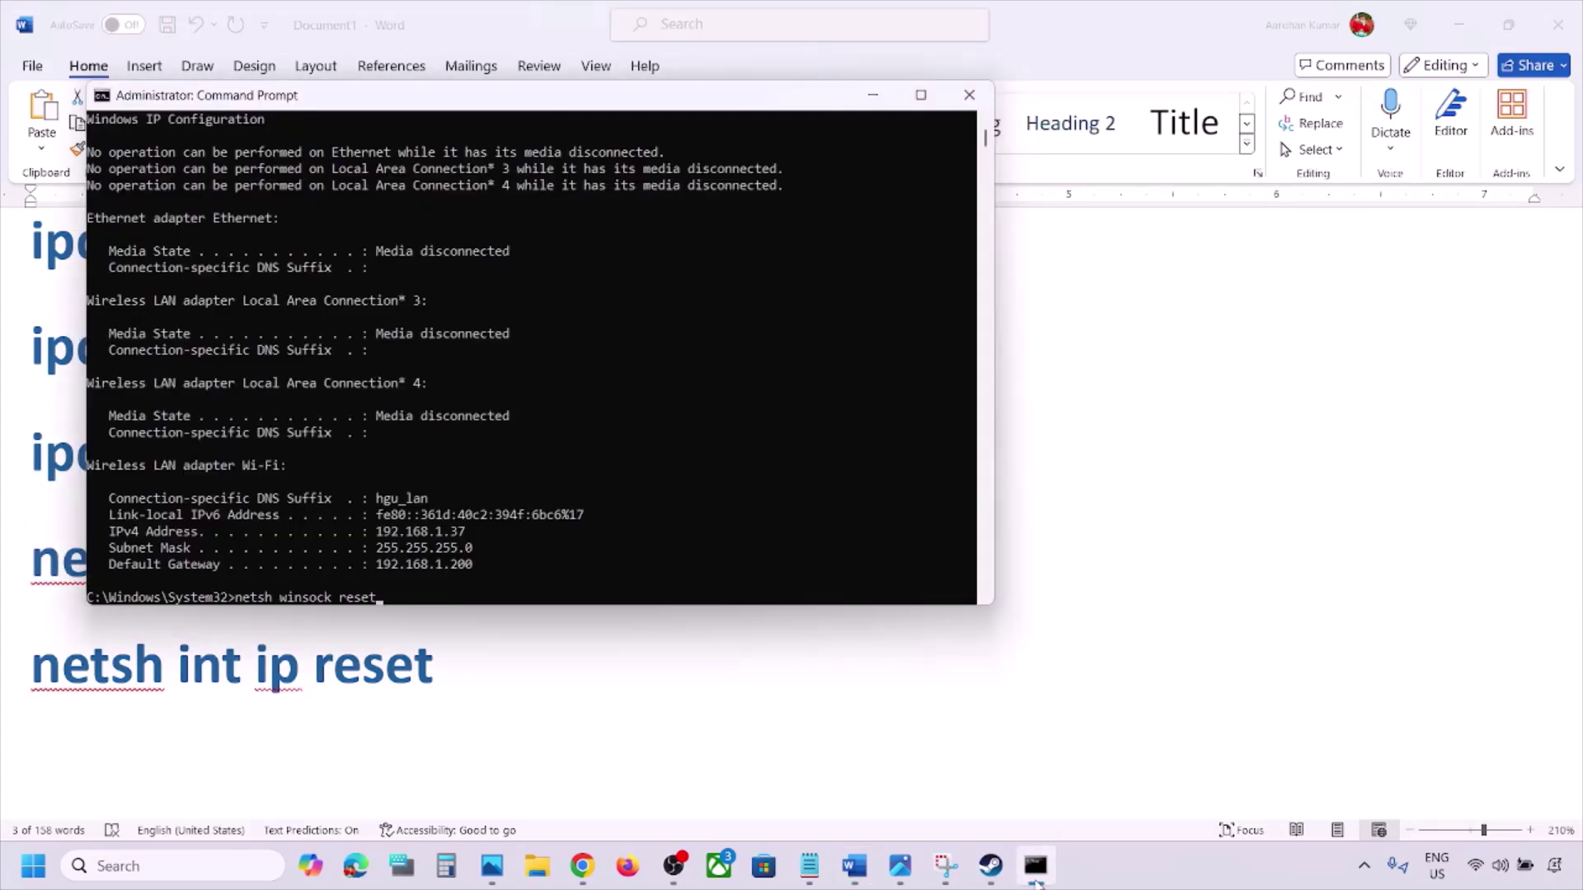
pyautogui.press('Return')
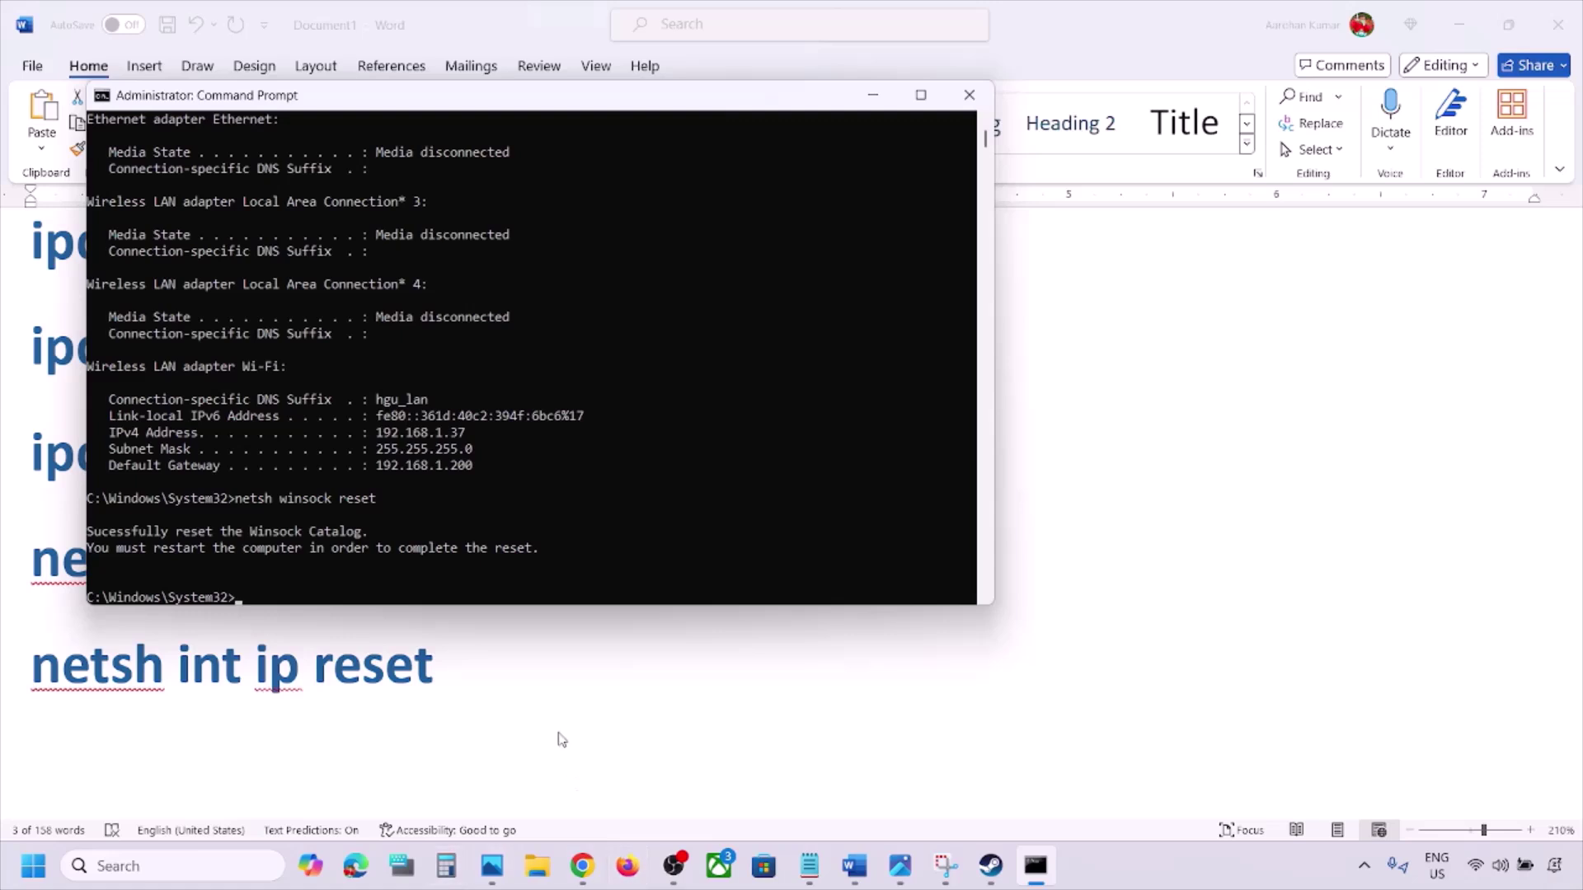
# - Copy "netsh int ip reset" from the document, run it in Command Prompt, and close the Command Prompt window
pyautogui.hotkey('alt', 'Tab')
pyautogui.tripleClick(497, 666)
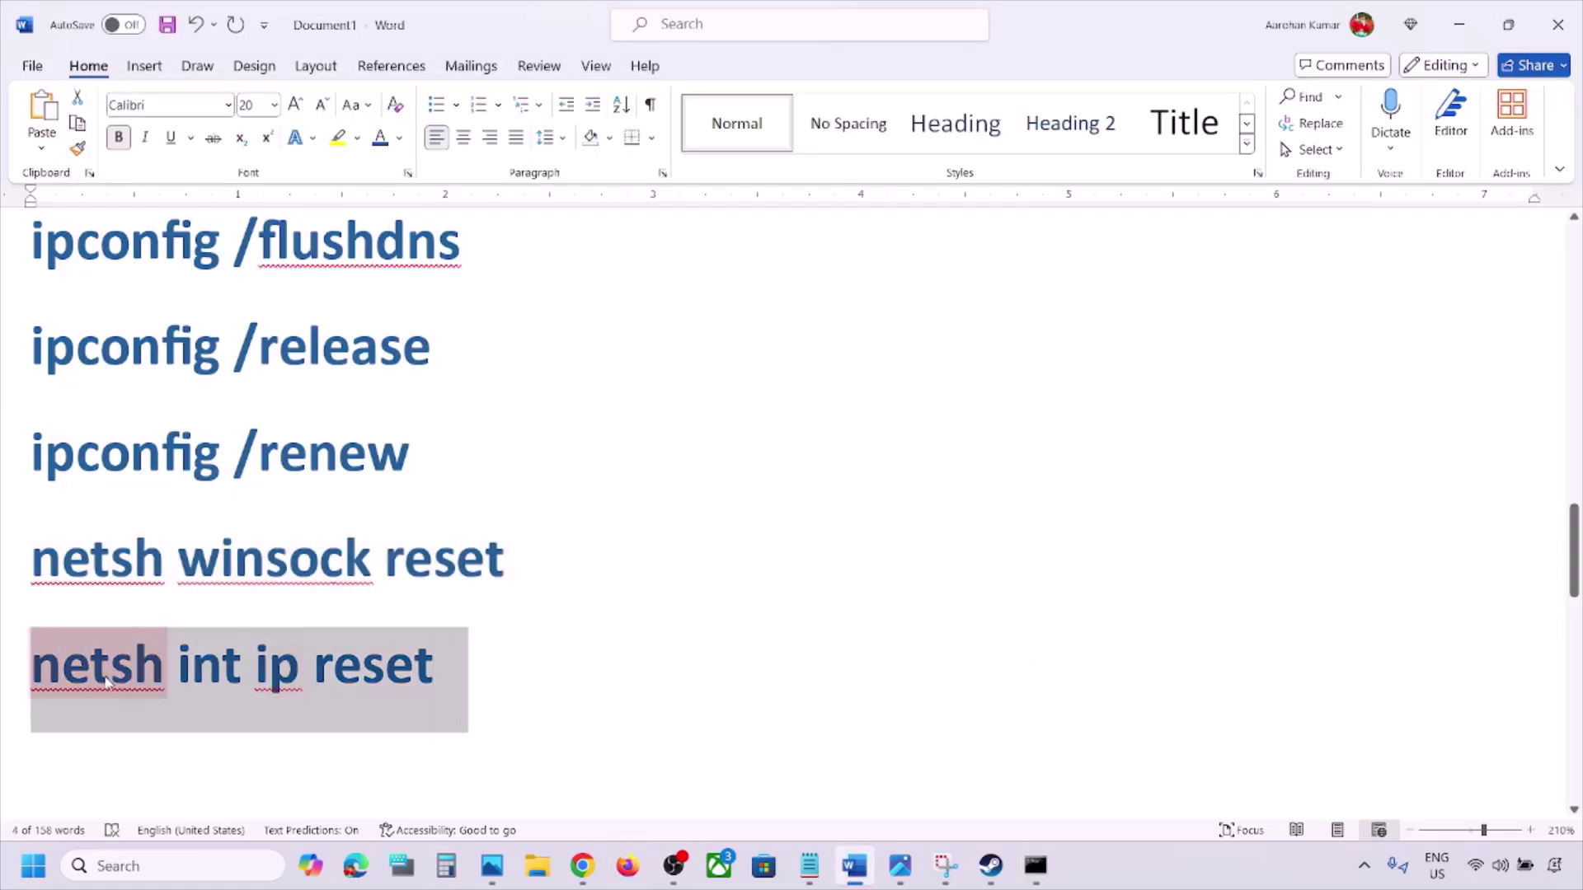
pyautogui.click(1036, 865)
pyautogui.rightClick(788, 576)
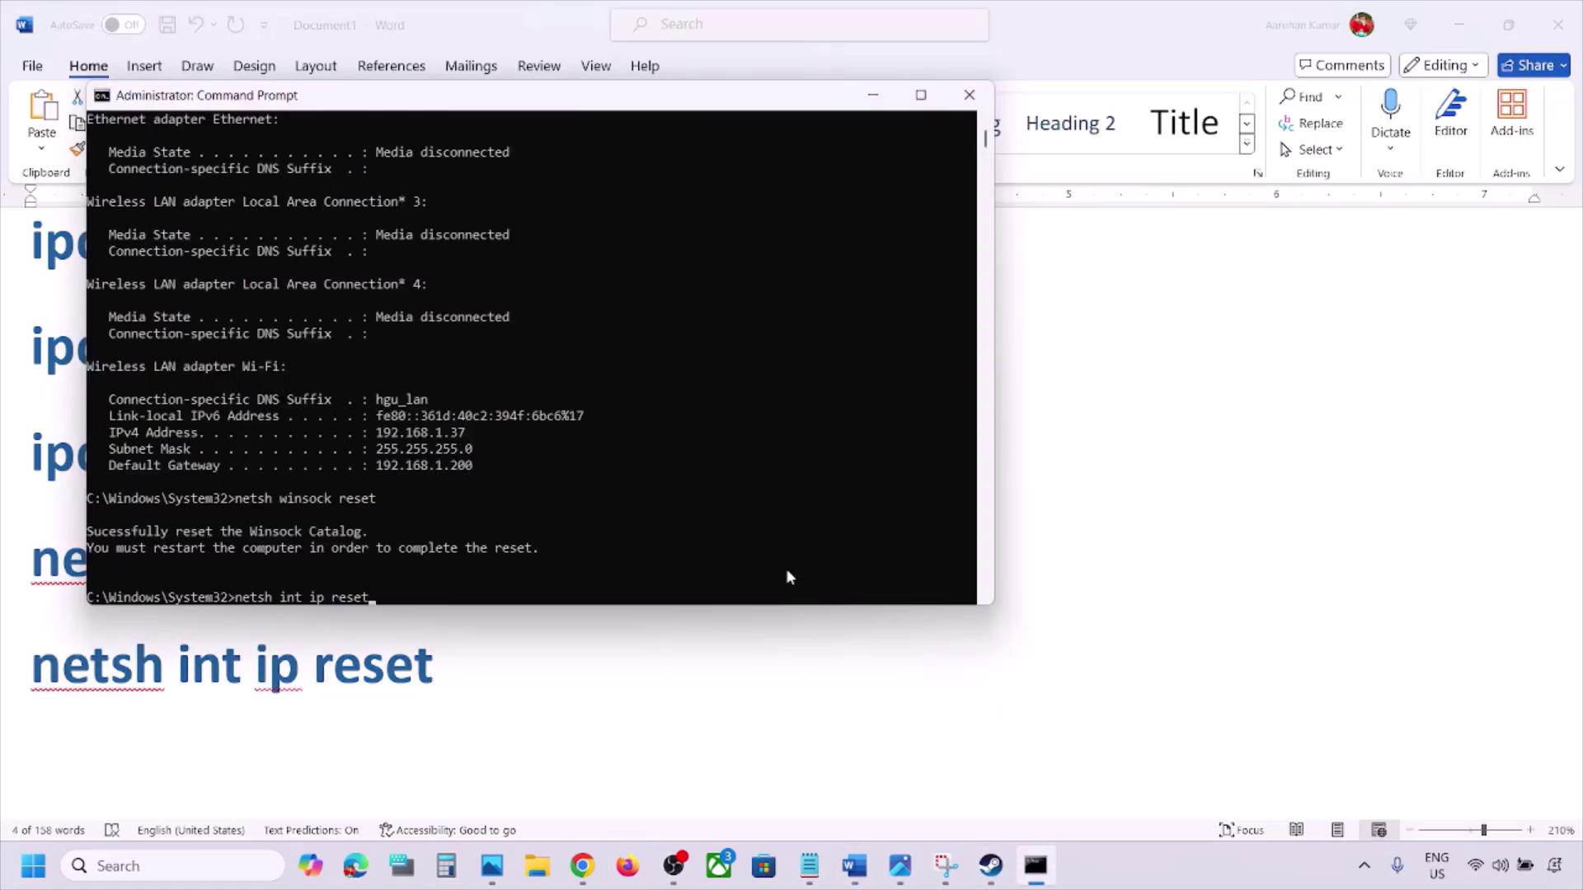
pyautogui.press('Return')
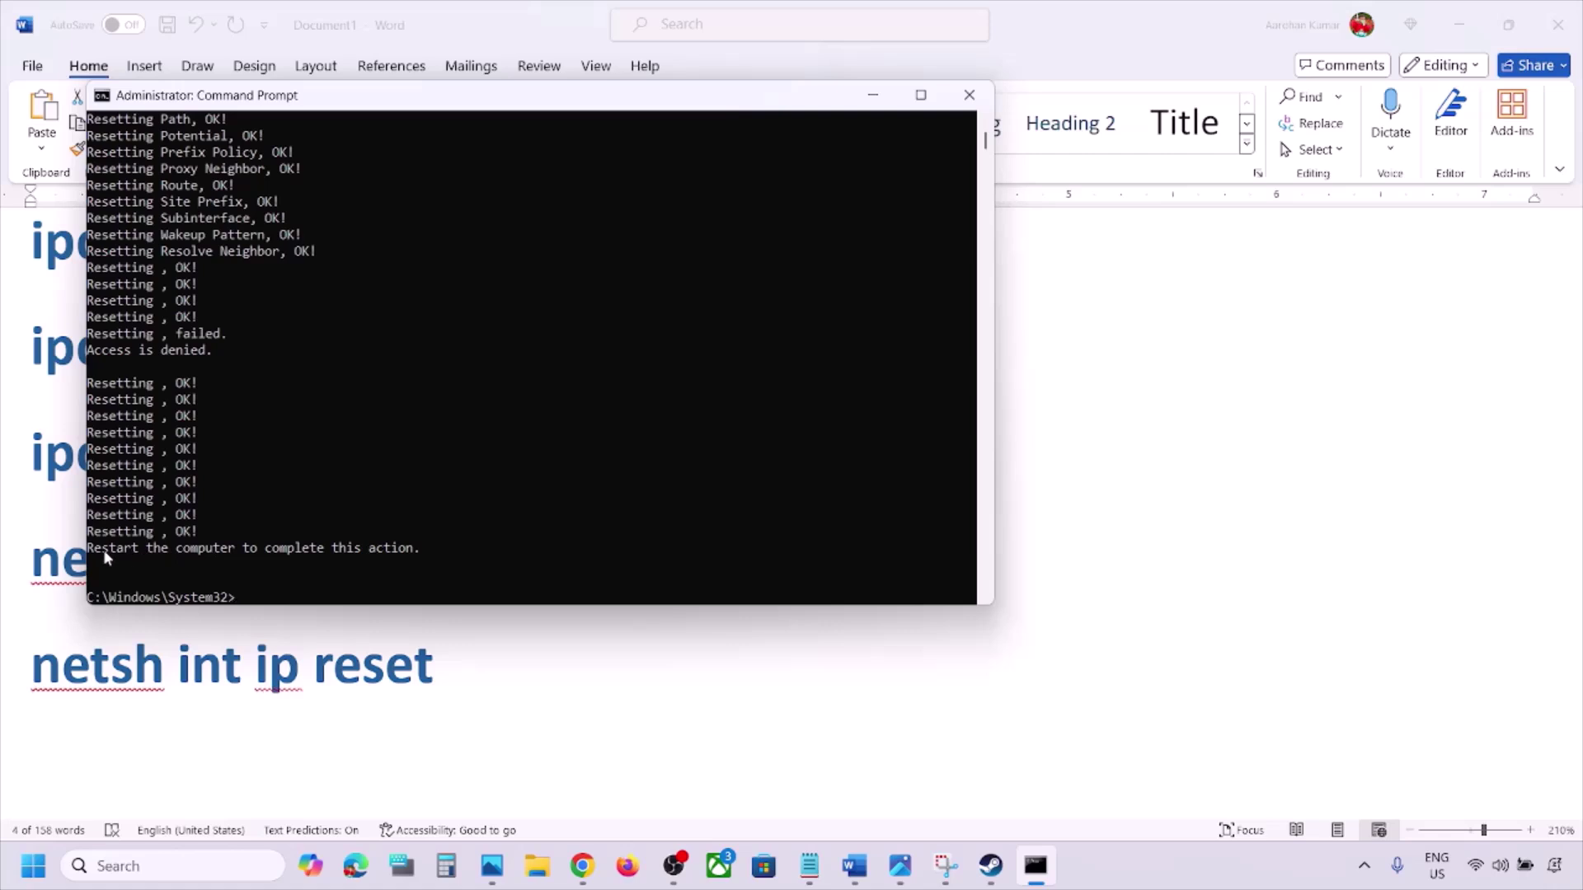
pyautogui.moveTo(104, 551); pyautogui.dragTo(319, 531)
pyautogui.click(969, 95)
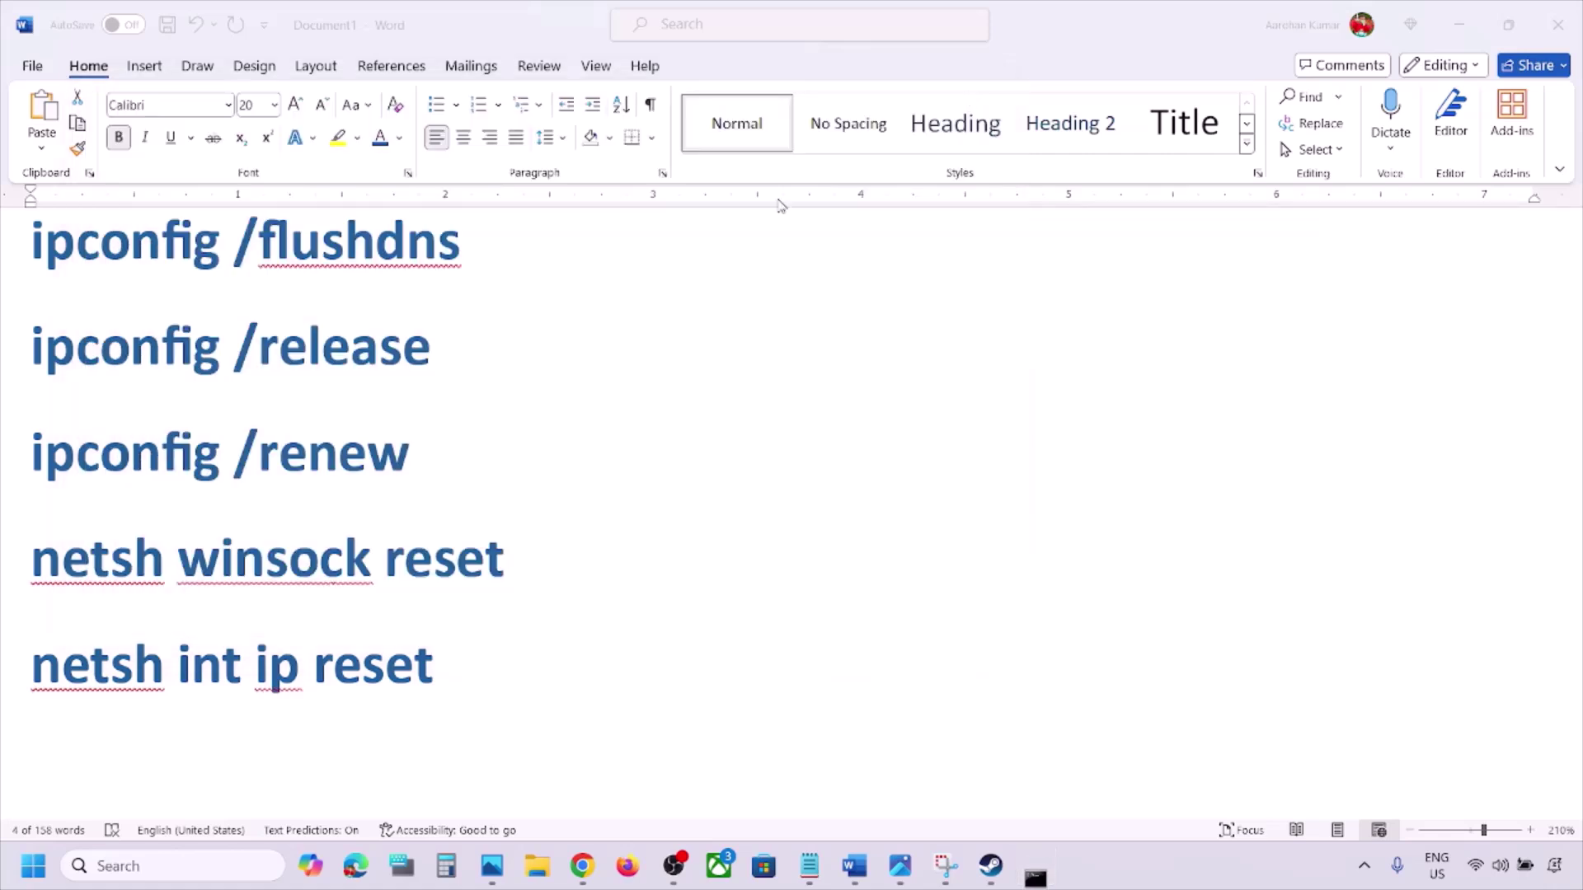
# - Look at the Windows power options for restarting the computer, and dismiss them without choosing one
pyautogui.press('super')
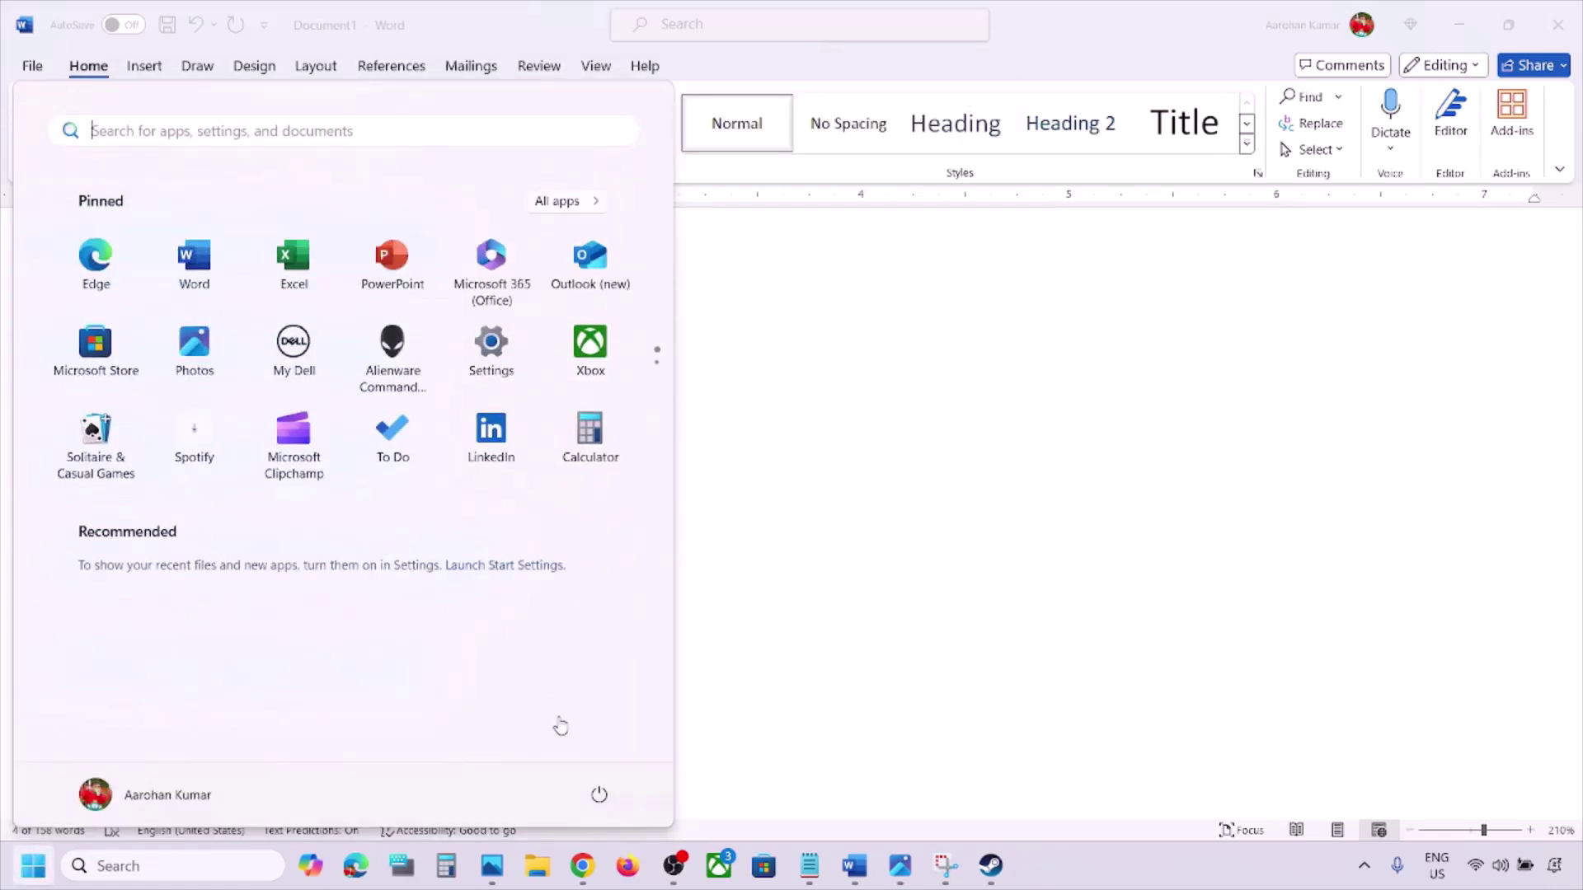
pyautogui.click(599, 795)
pyautogui.click(969, 620)
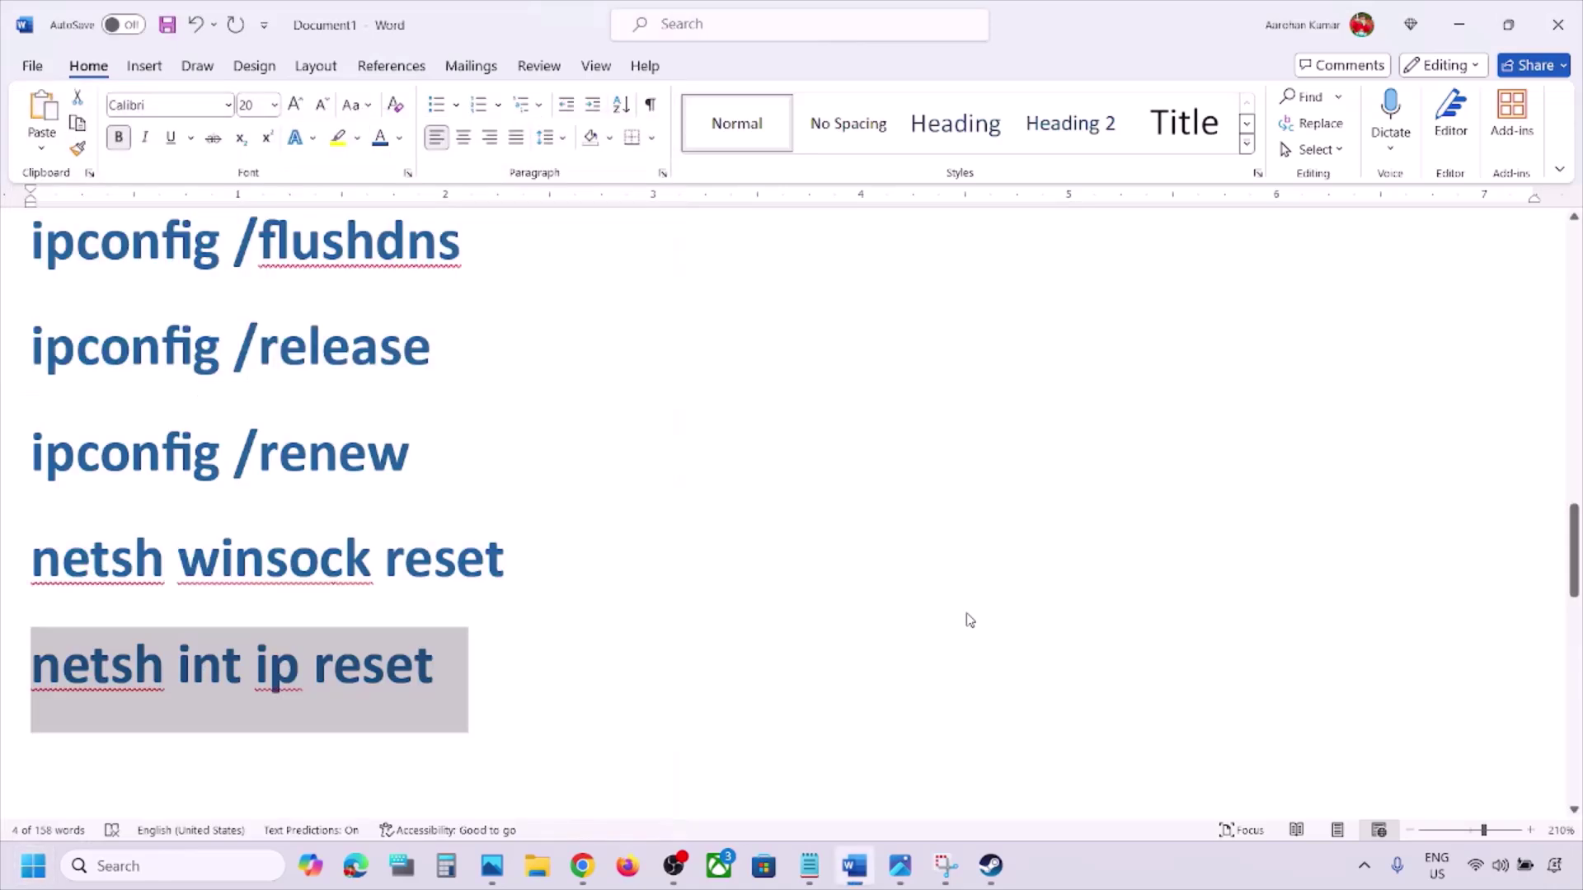
# - Go to Step 6 in the document and highlight its instructions on third-party antivirus programs and Windows Security, phrase by phrase
pyautogui.scroll(-5, 645, 616)
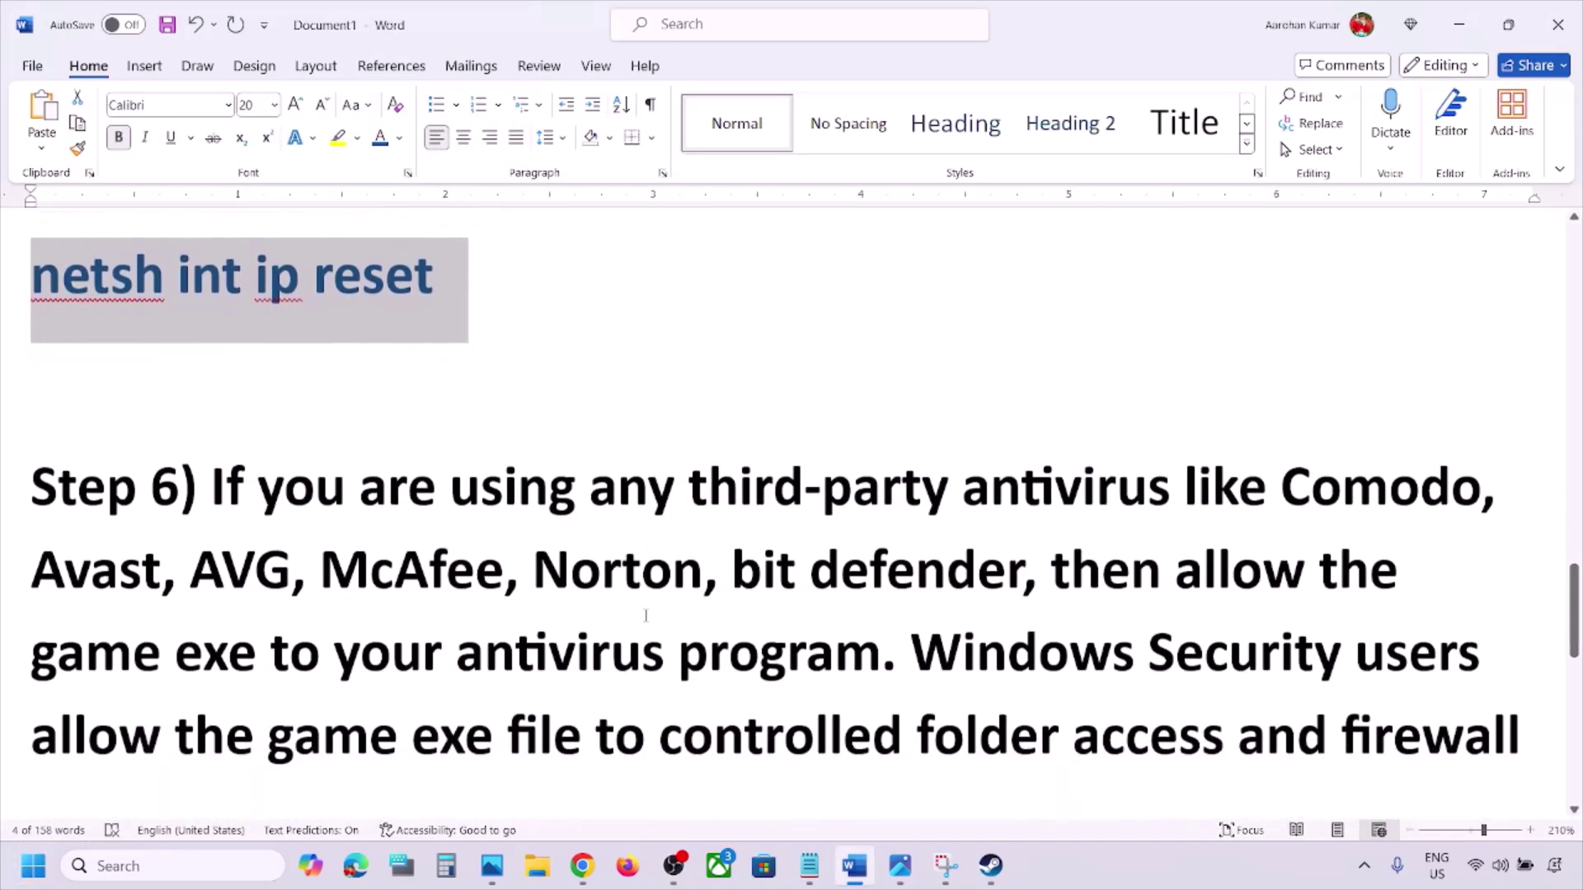
pyautogui.scroll(-1, 646, 616)
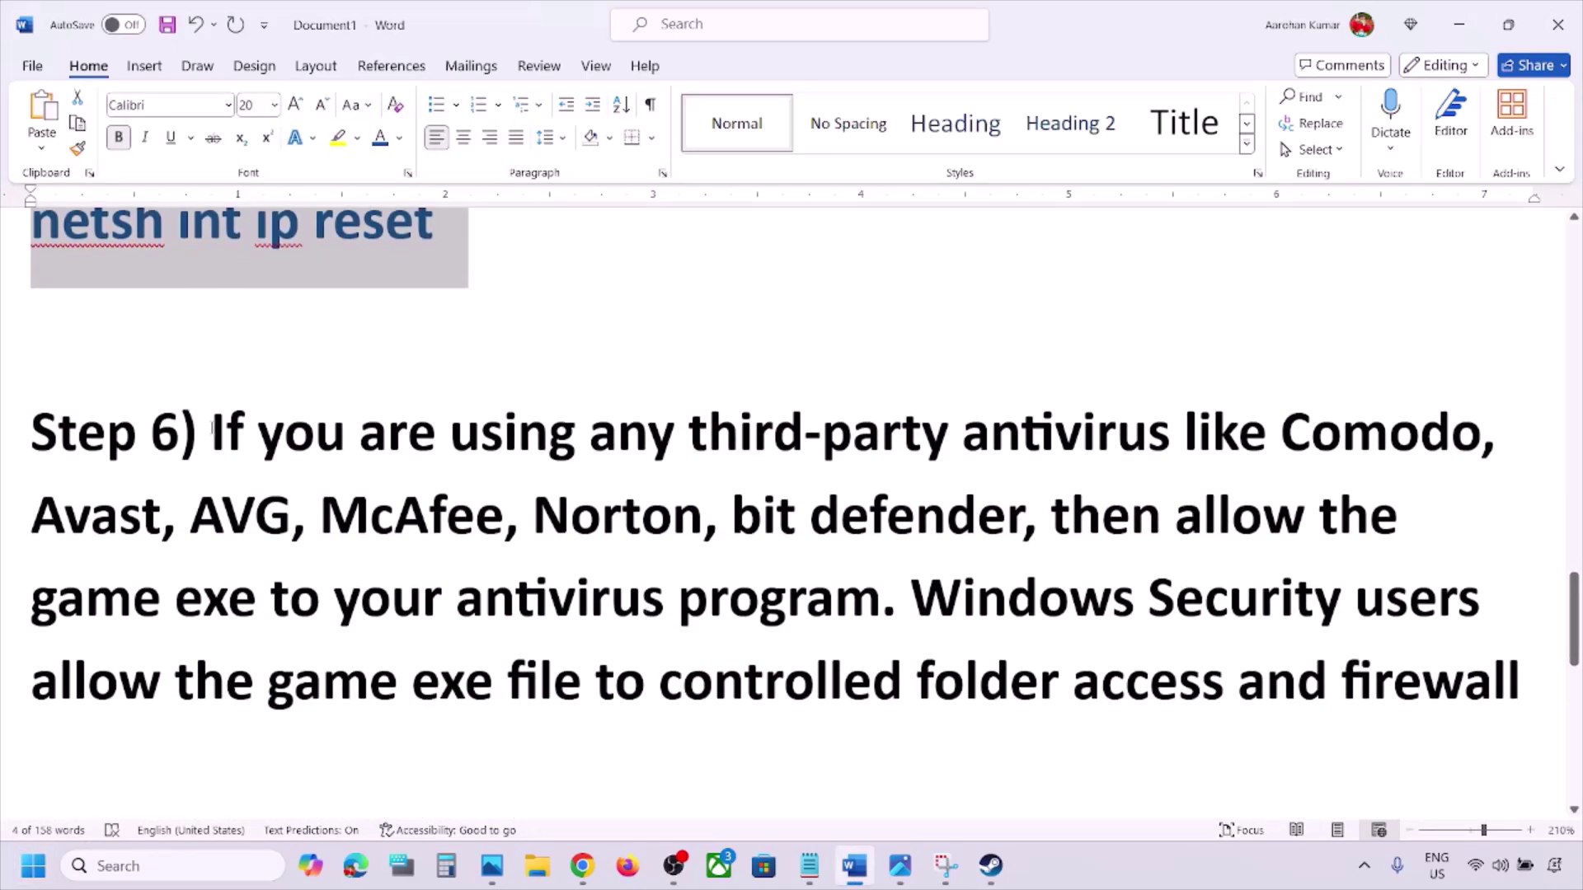
pyautogui.moveTo(213, 428); pyautogui.dragTo(1231, 510)
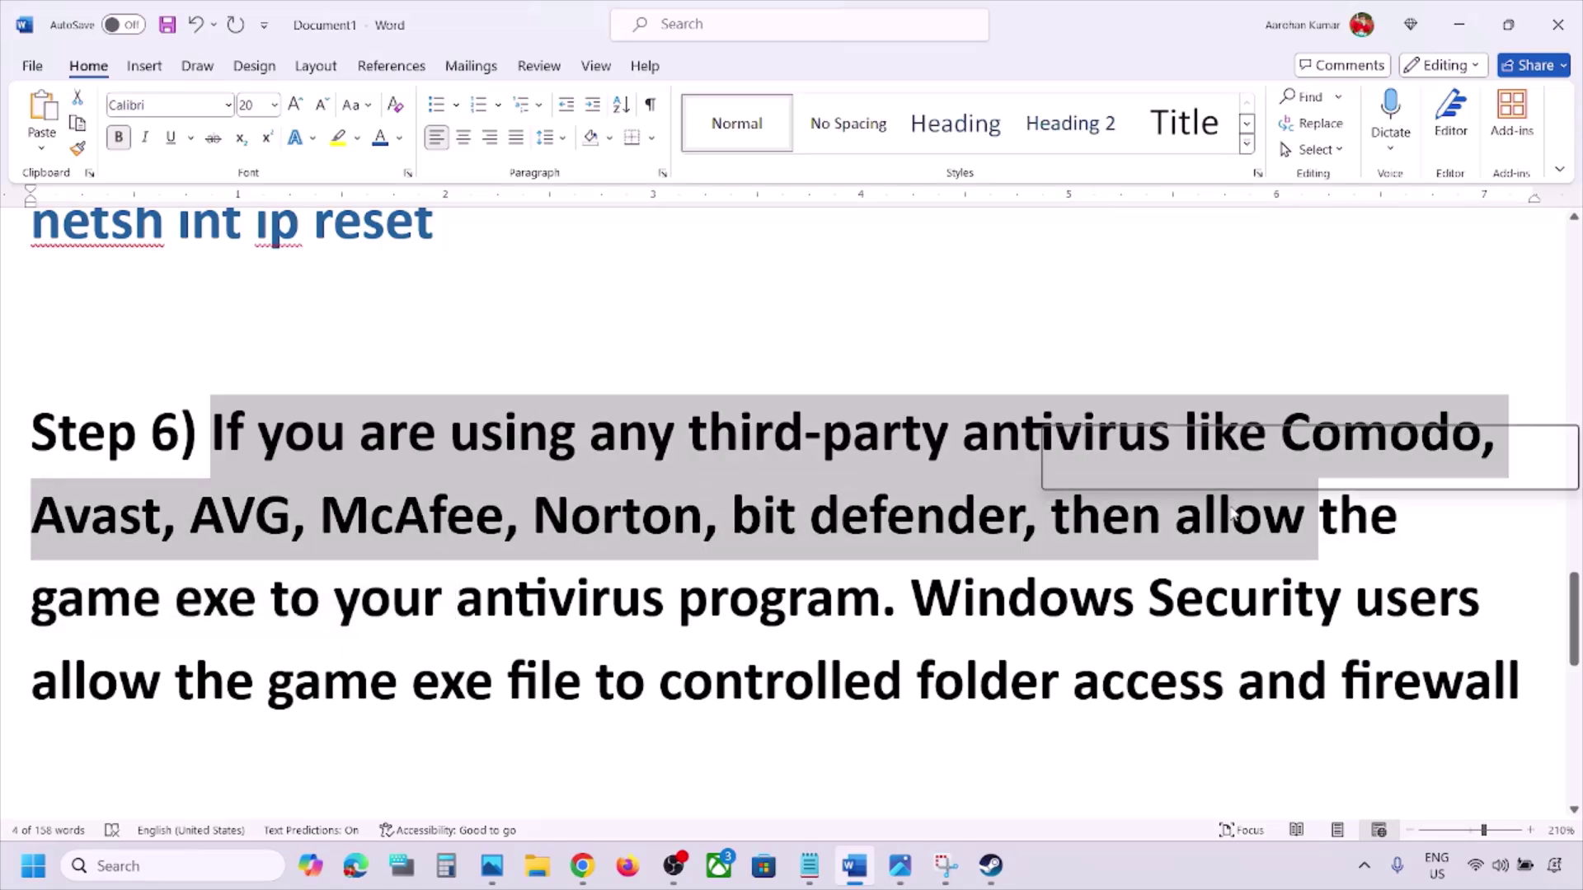
pyautogui.doubleClick(1231, 509)
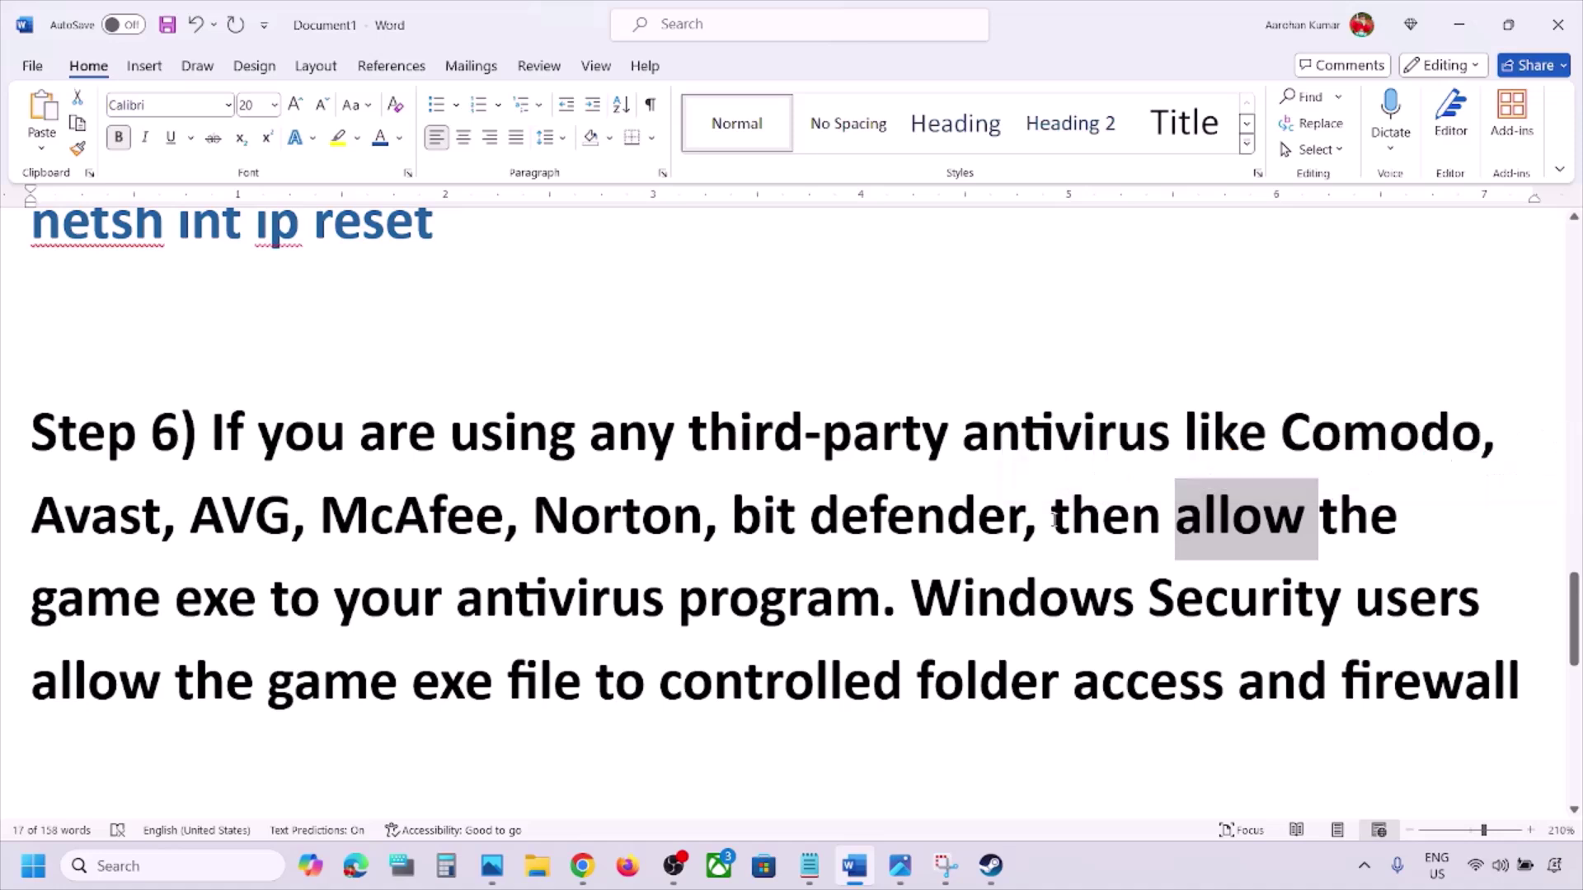
pyautogui.moveTo(1093, 503); pyautogui.dragTo(871, 587)
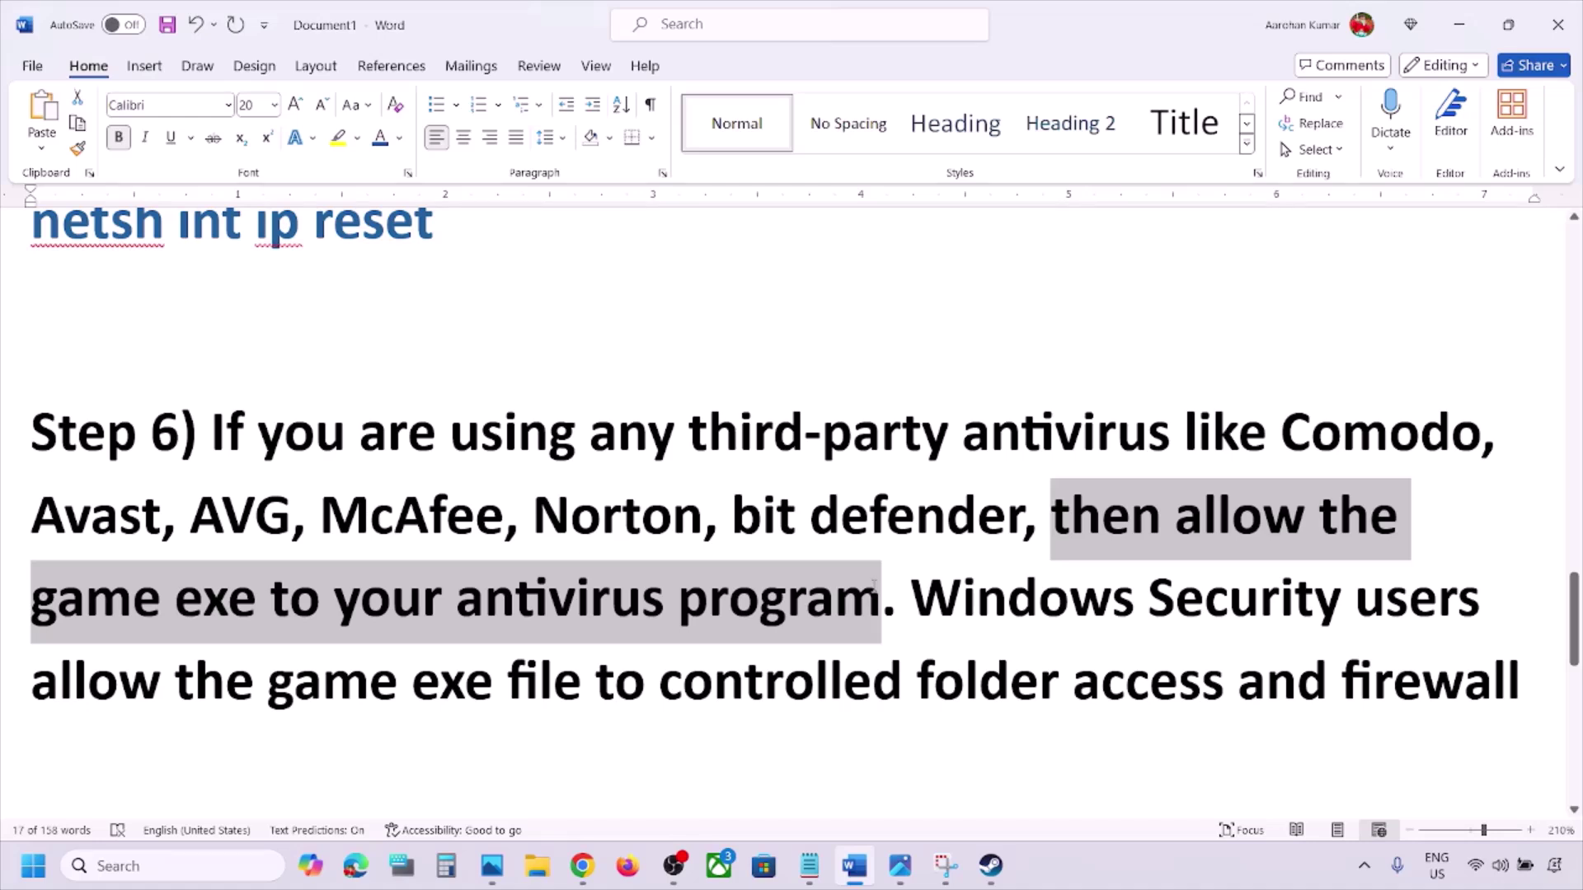
pyautogui.moveTo(875, 585); pyautogui.dragTo(1352, 600)
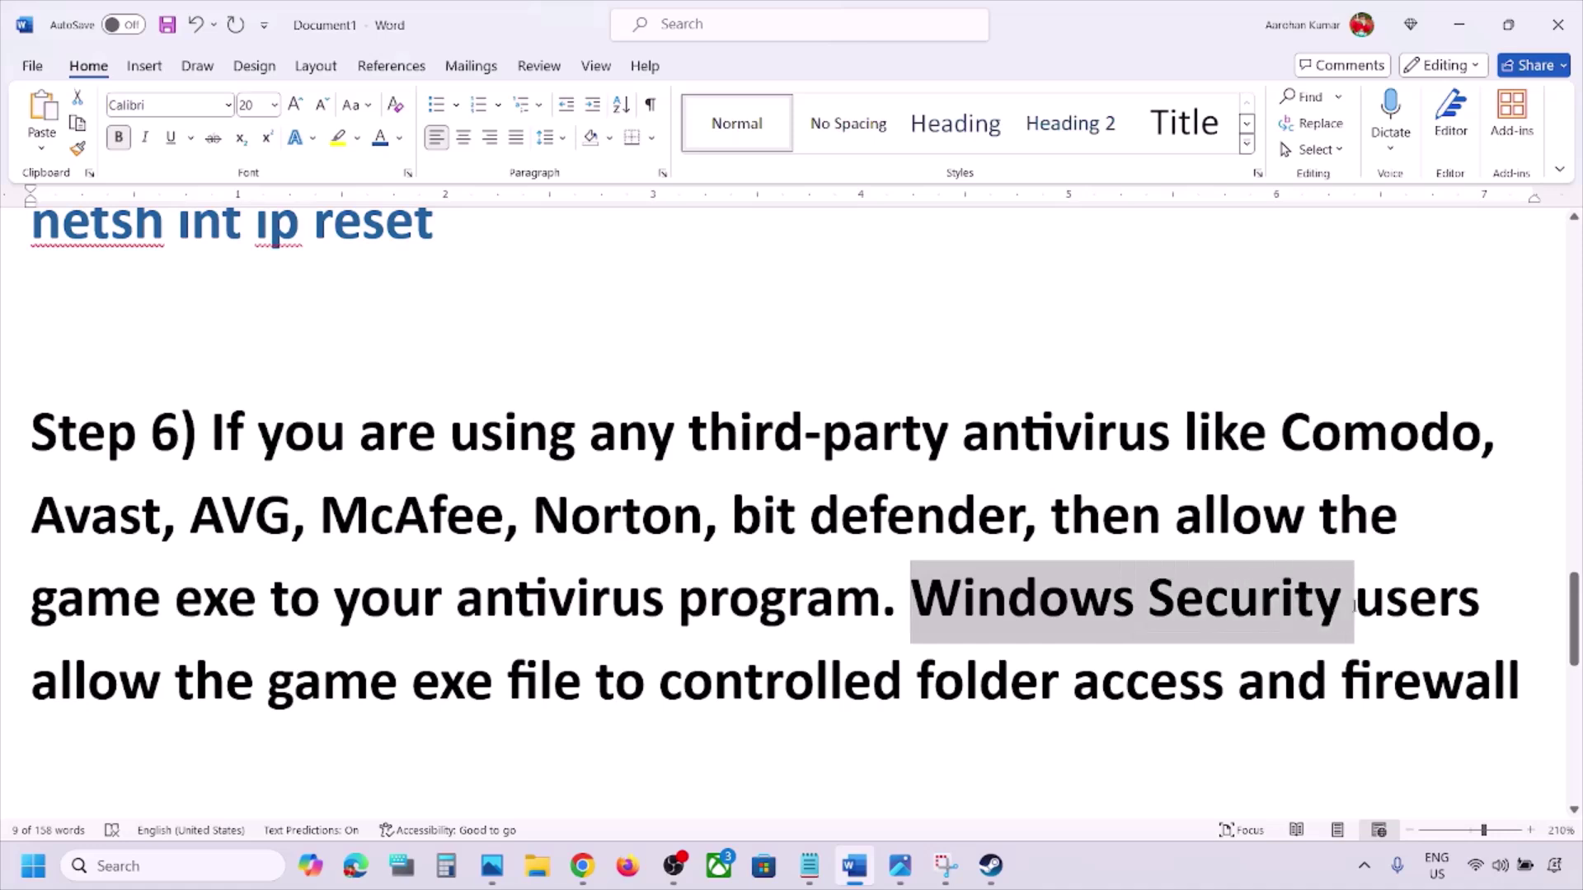
pyautogui.moveTo(1234, 600); pyautogui.dragTo(1521, 689)
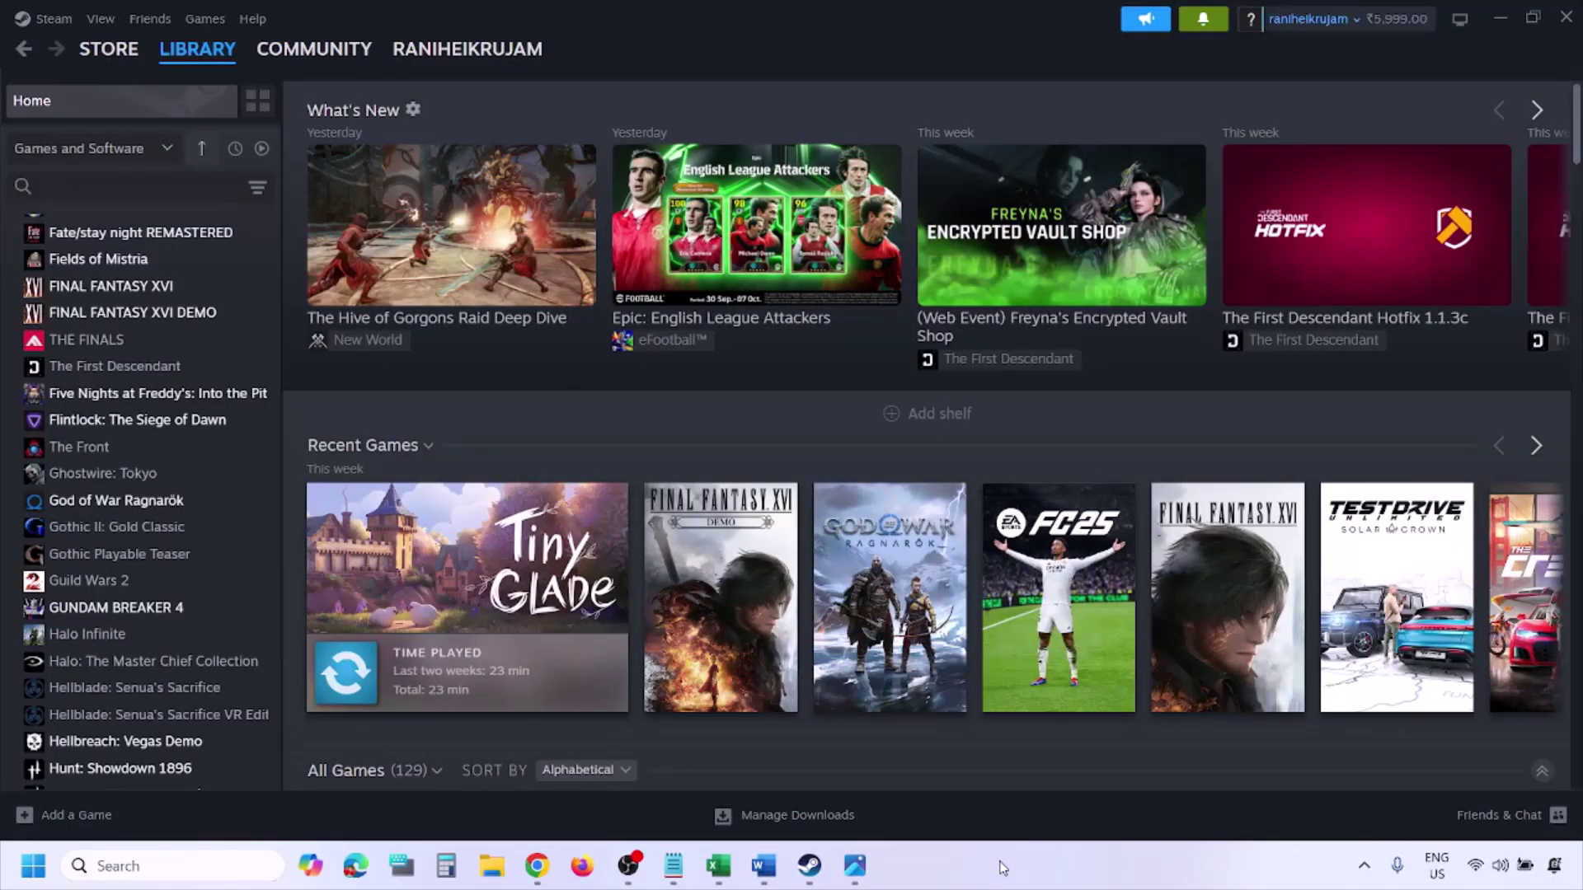
# - Open Windows Settings and go through Privacy & security to the Virus & threat protection area of Windows Security
pyautogui.press('super+i')
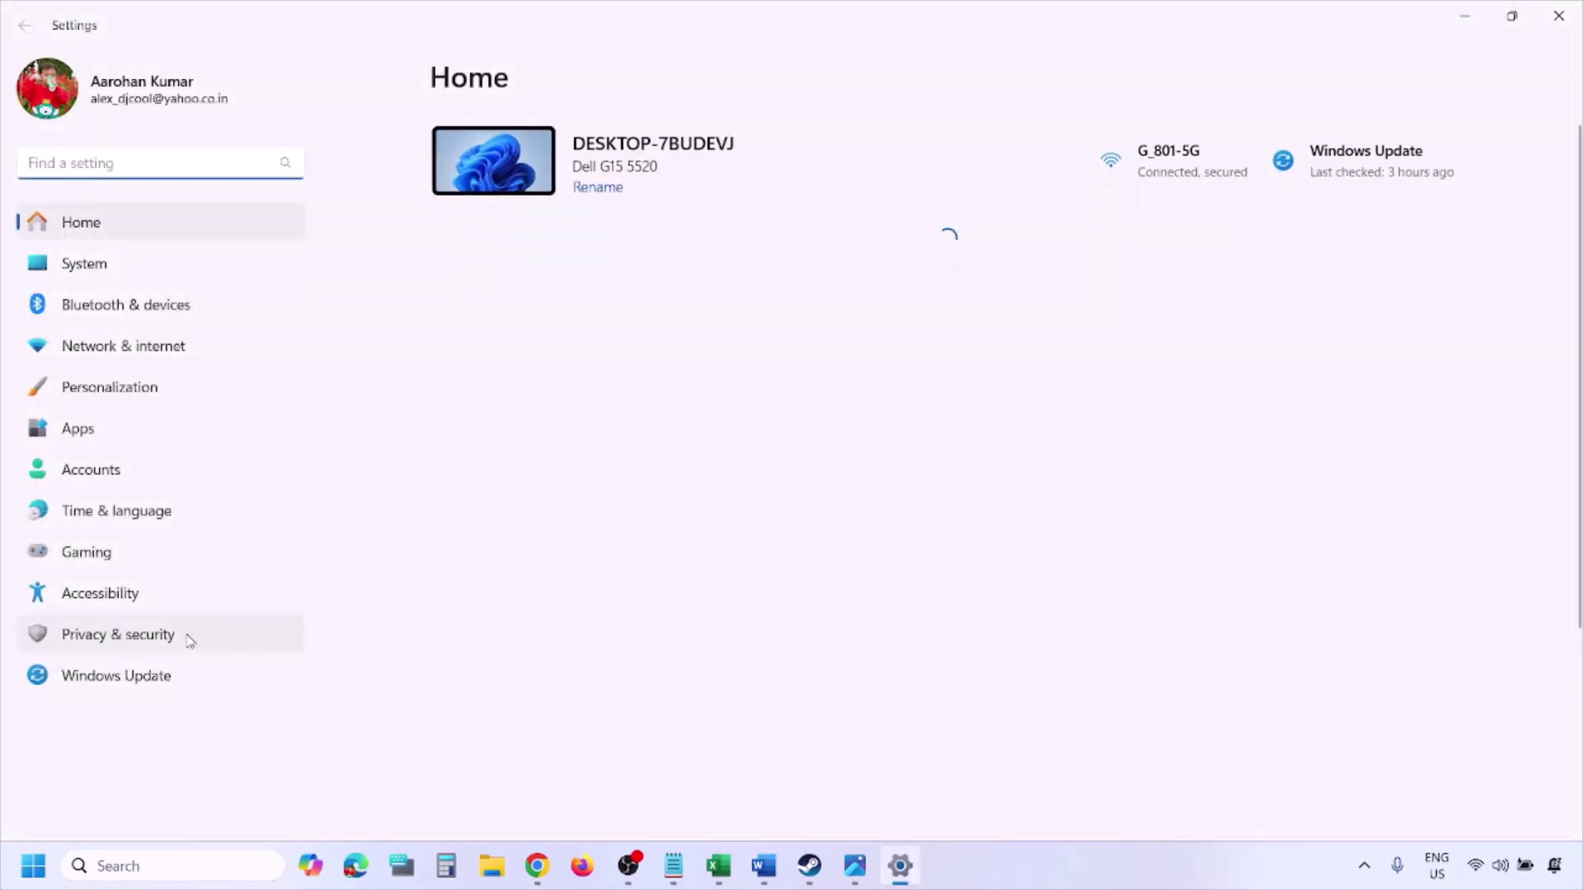
pyautogui.click(167, 647)
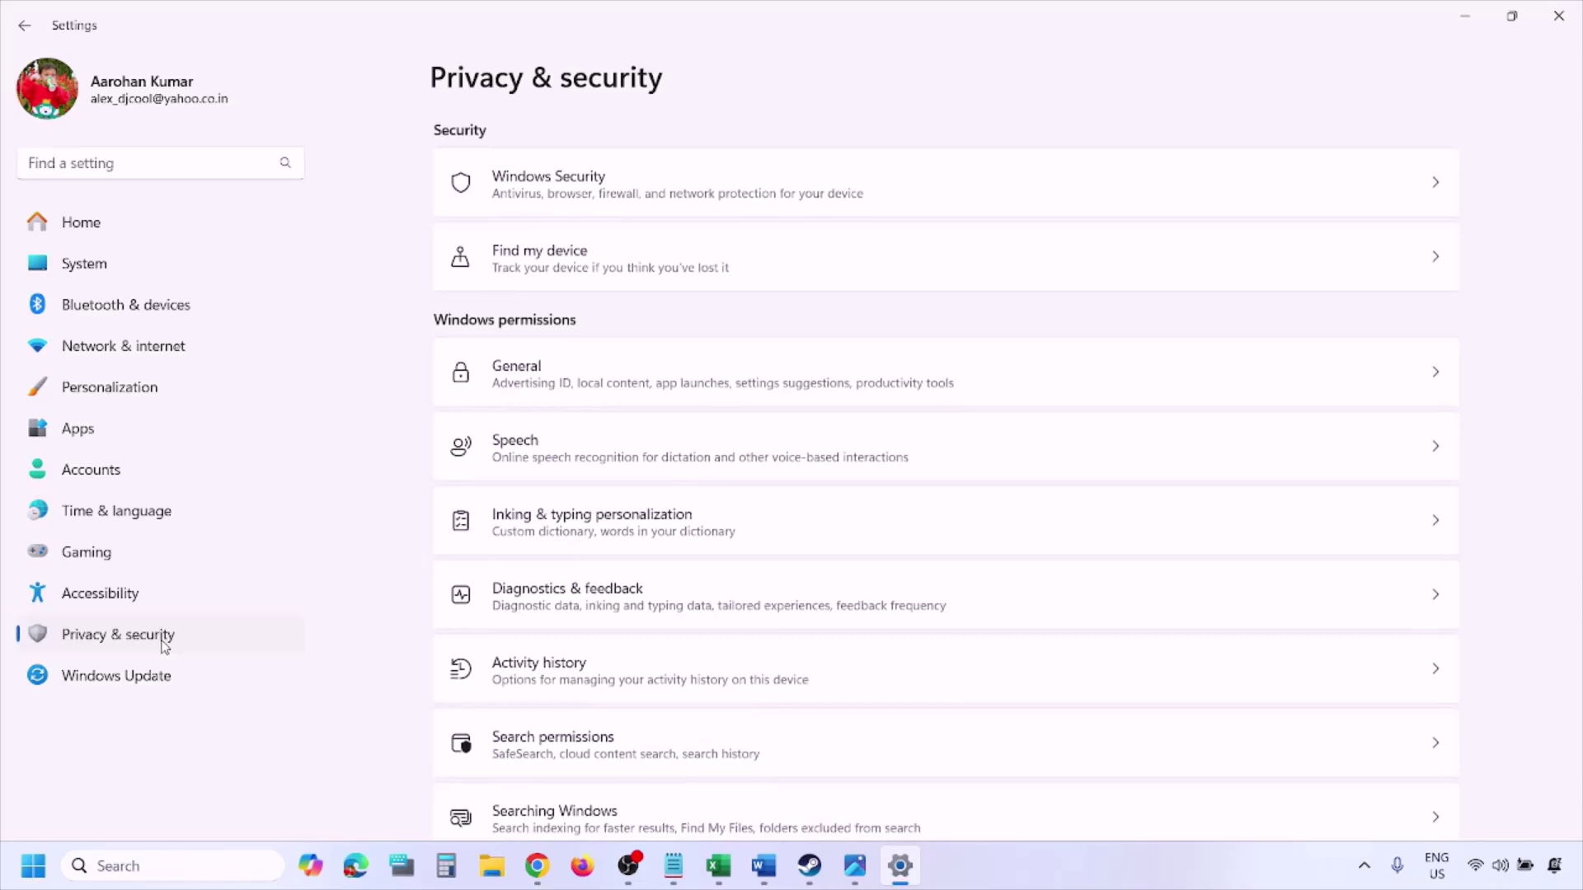
pyautogui.click(571, 196)
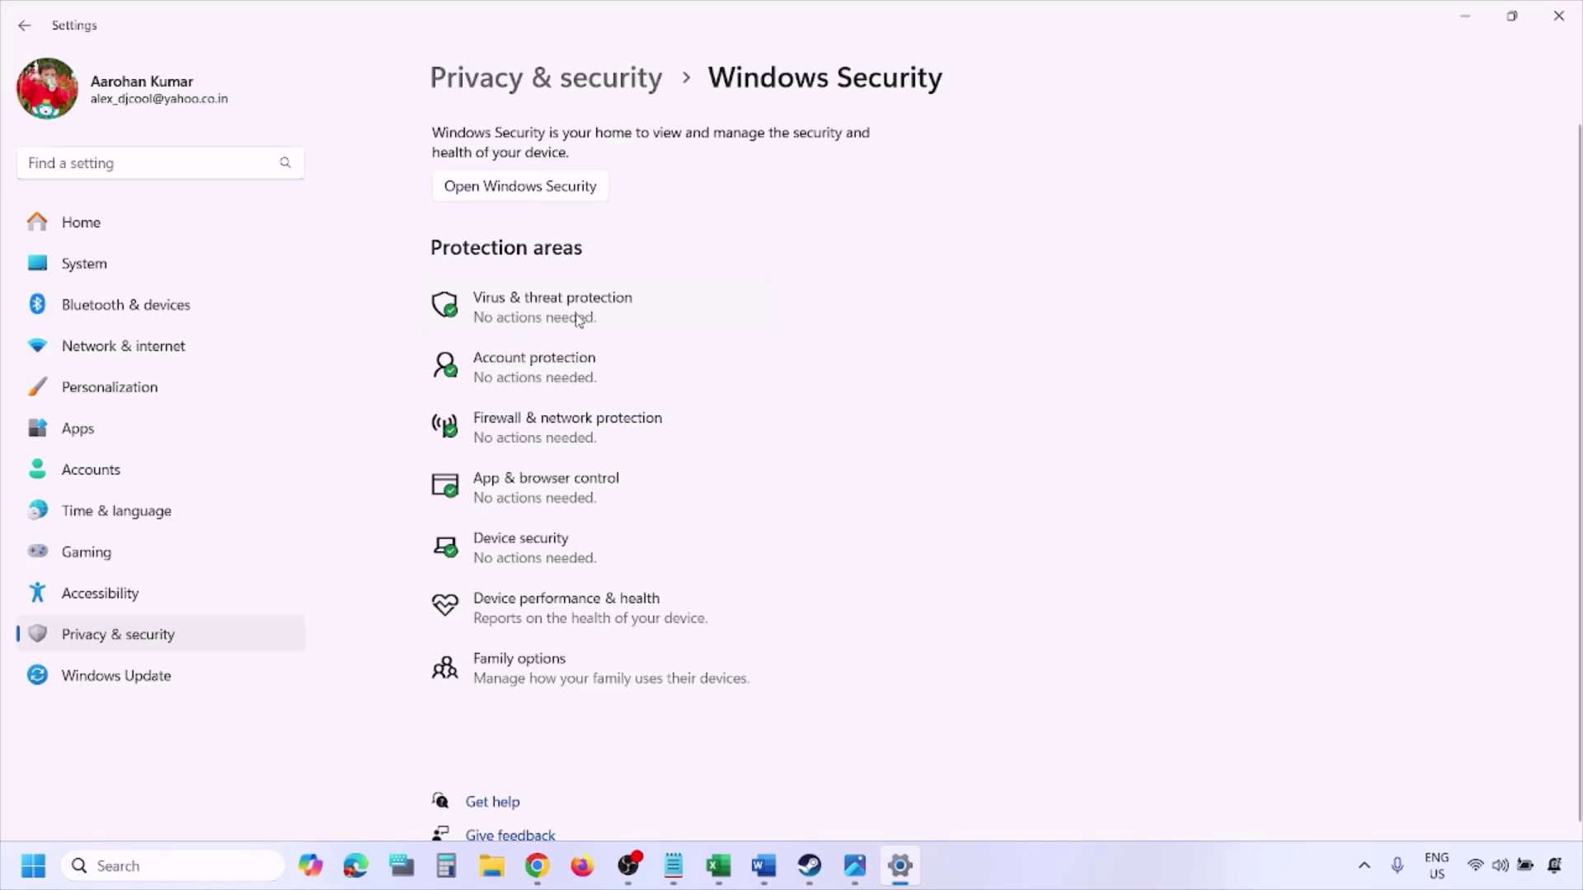
pyautogui.click(579, 320)
# - Go to the ransomware protection settings and open the list of apps allowed through Controlled folder access
pyautogui.scroll(-4, 604, 575)
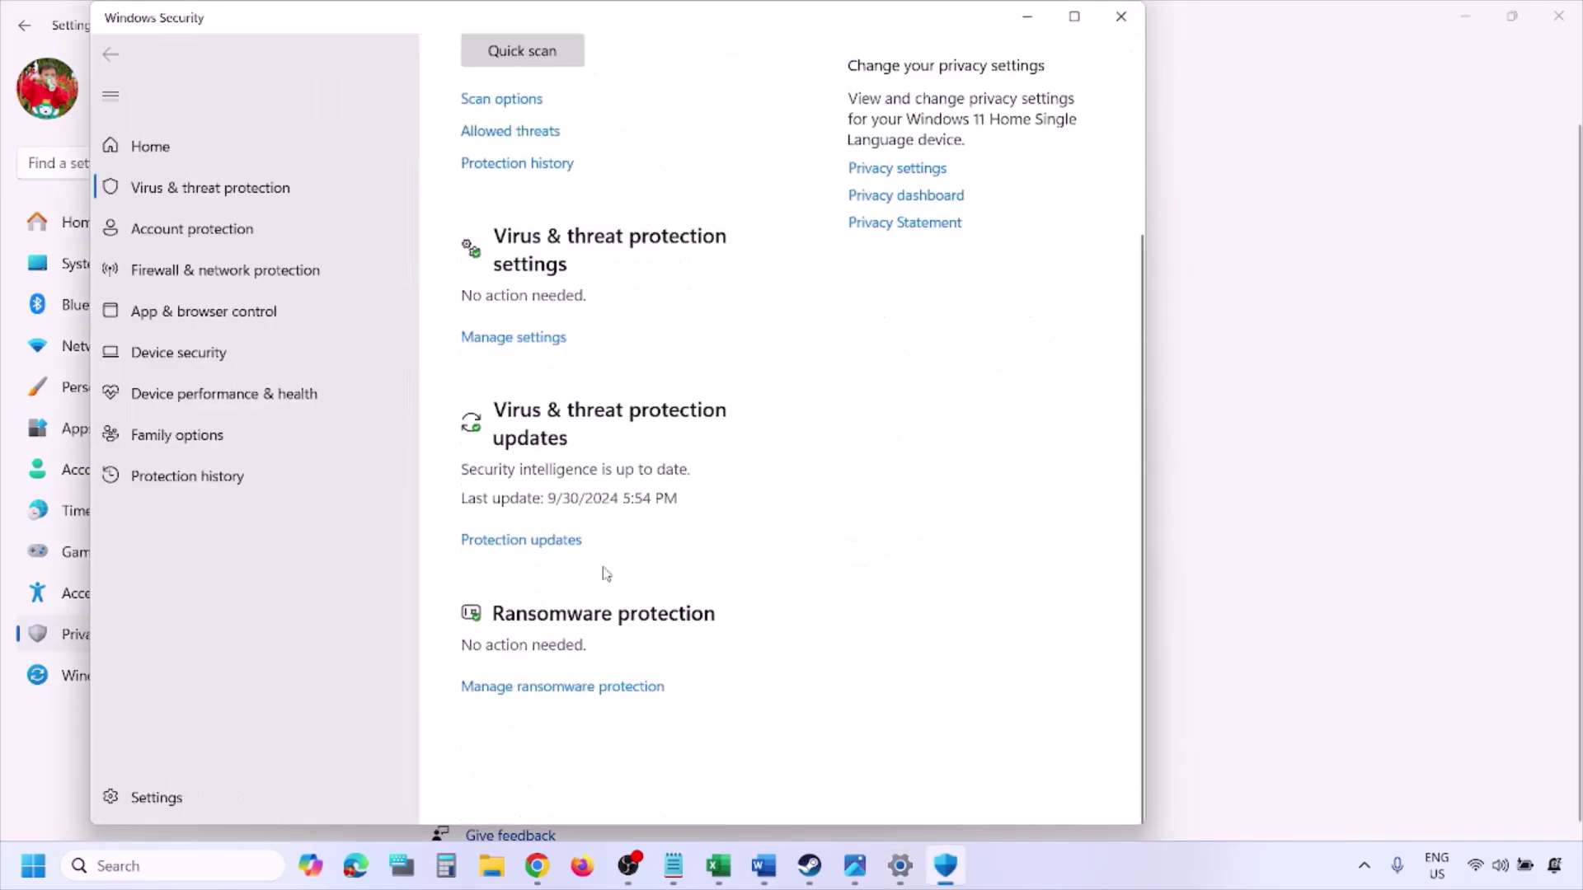
pyautogui.scroll(1, 606, 575)
pyautogui.click(580, 750)
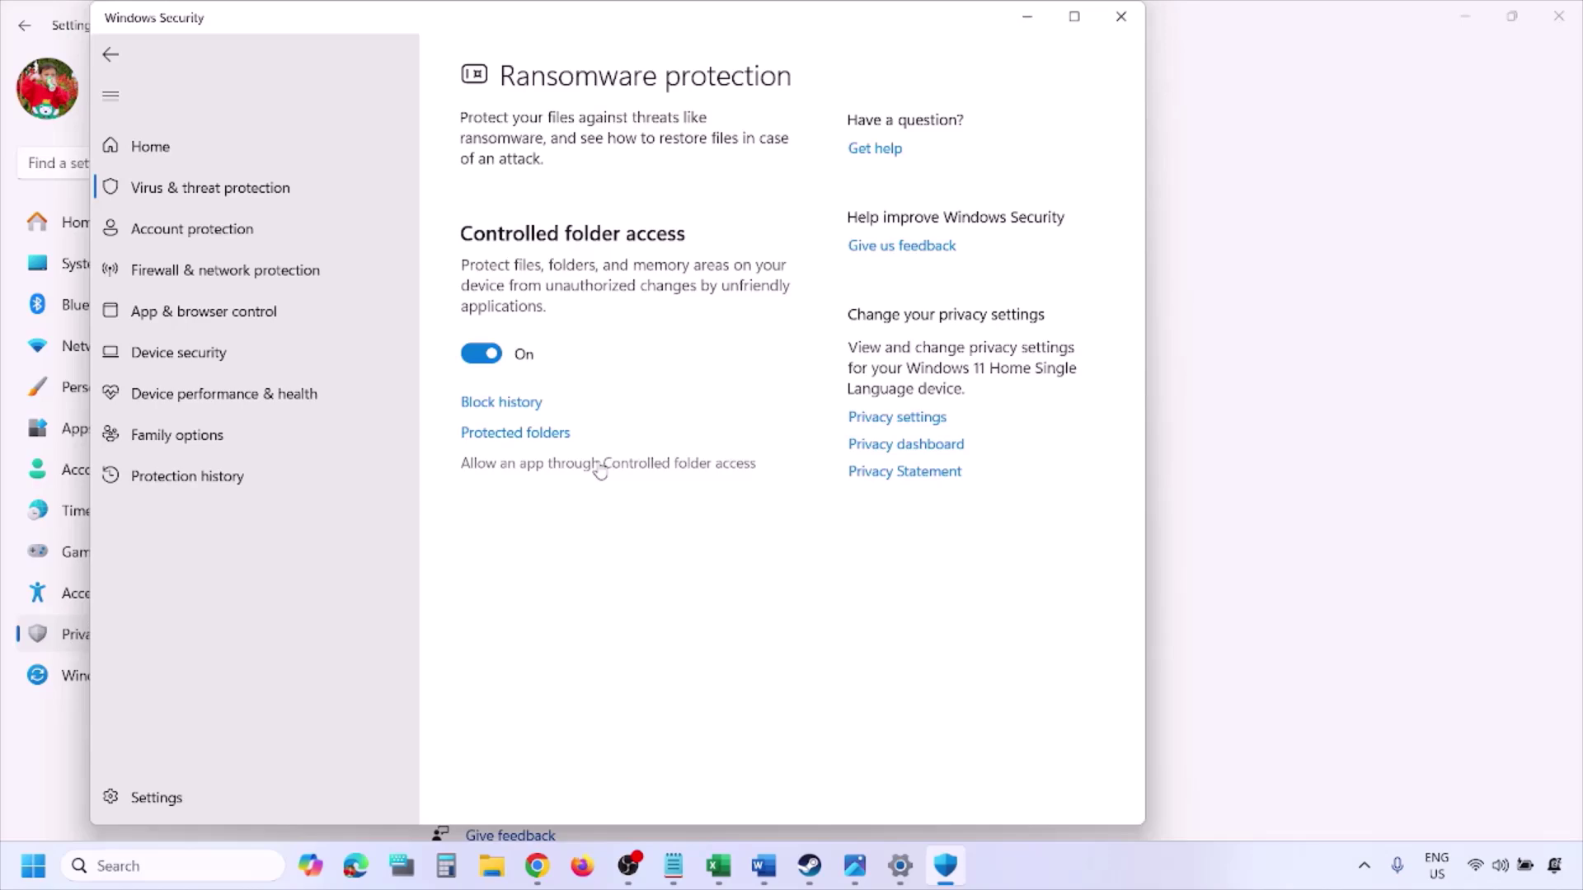
pyautogui.click(599, 467)
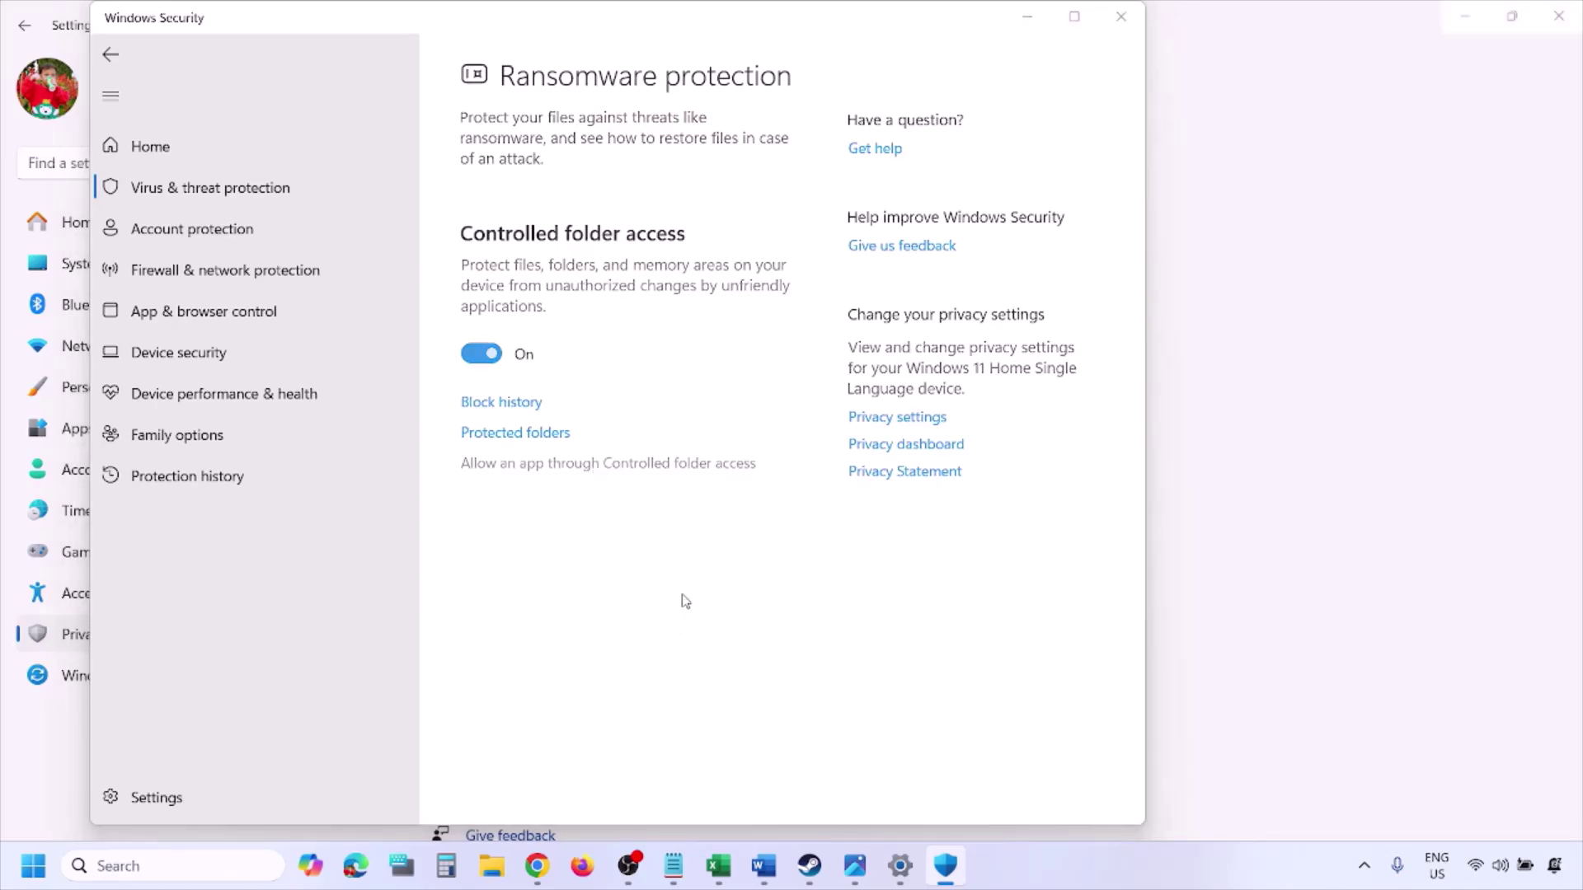
pyautogui.scroll(4, 671, 422)
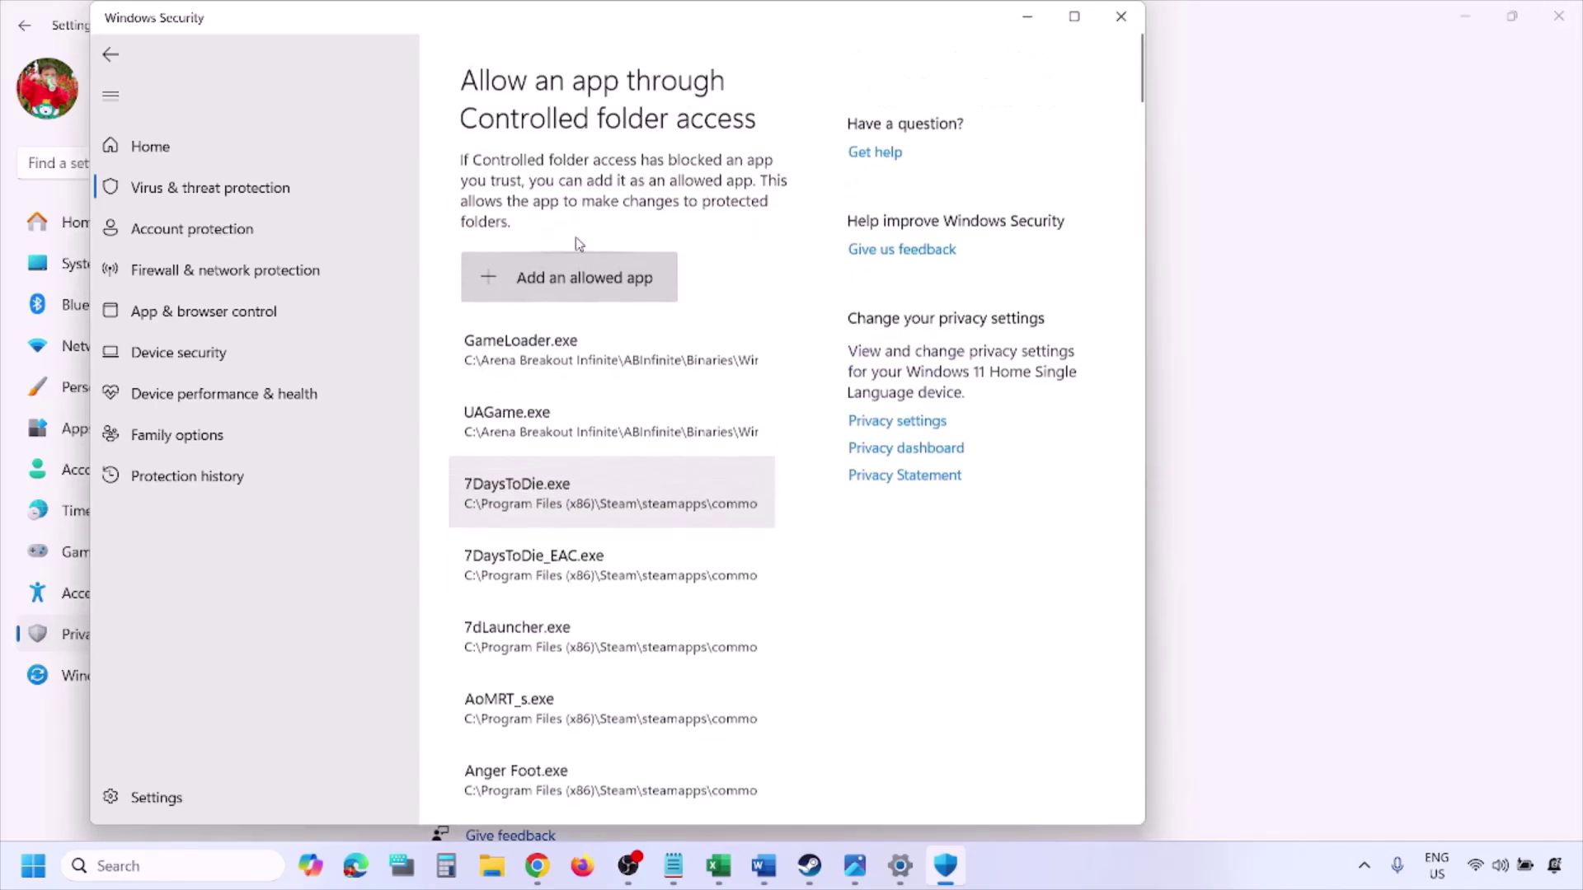
# - Start adding an allowed app by browsing all apps, and go to Program Files (x86) on the C: drive
pyautogui.click(585, 282)
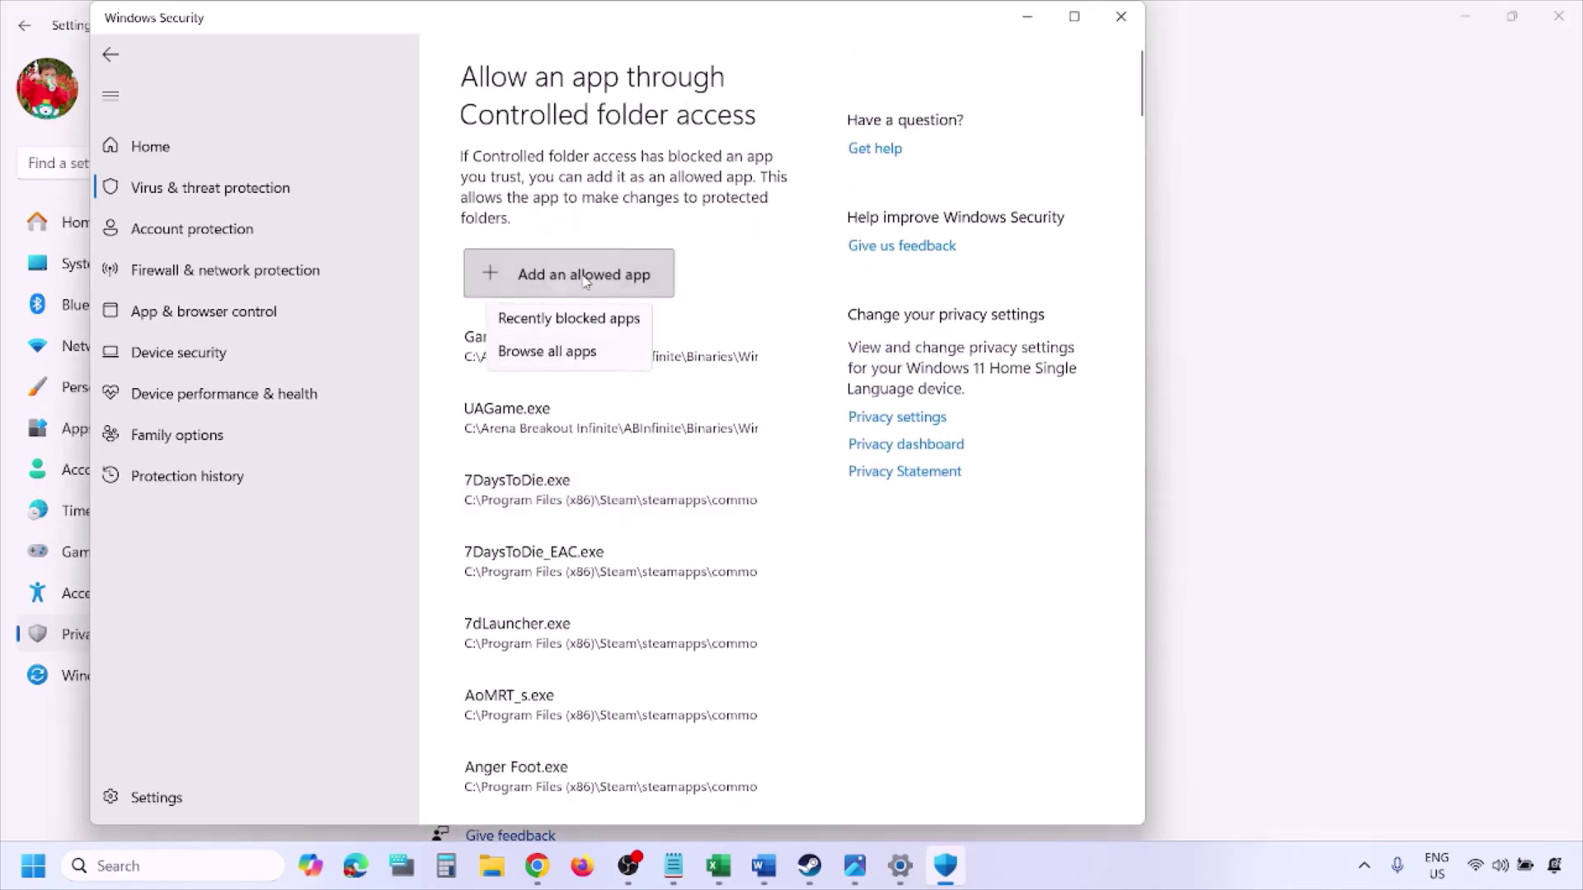
pyautogui.click(595, 361)
pyautogui.click(169, 437)
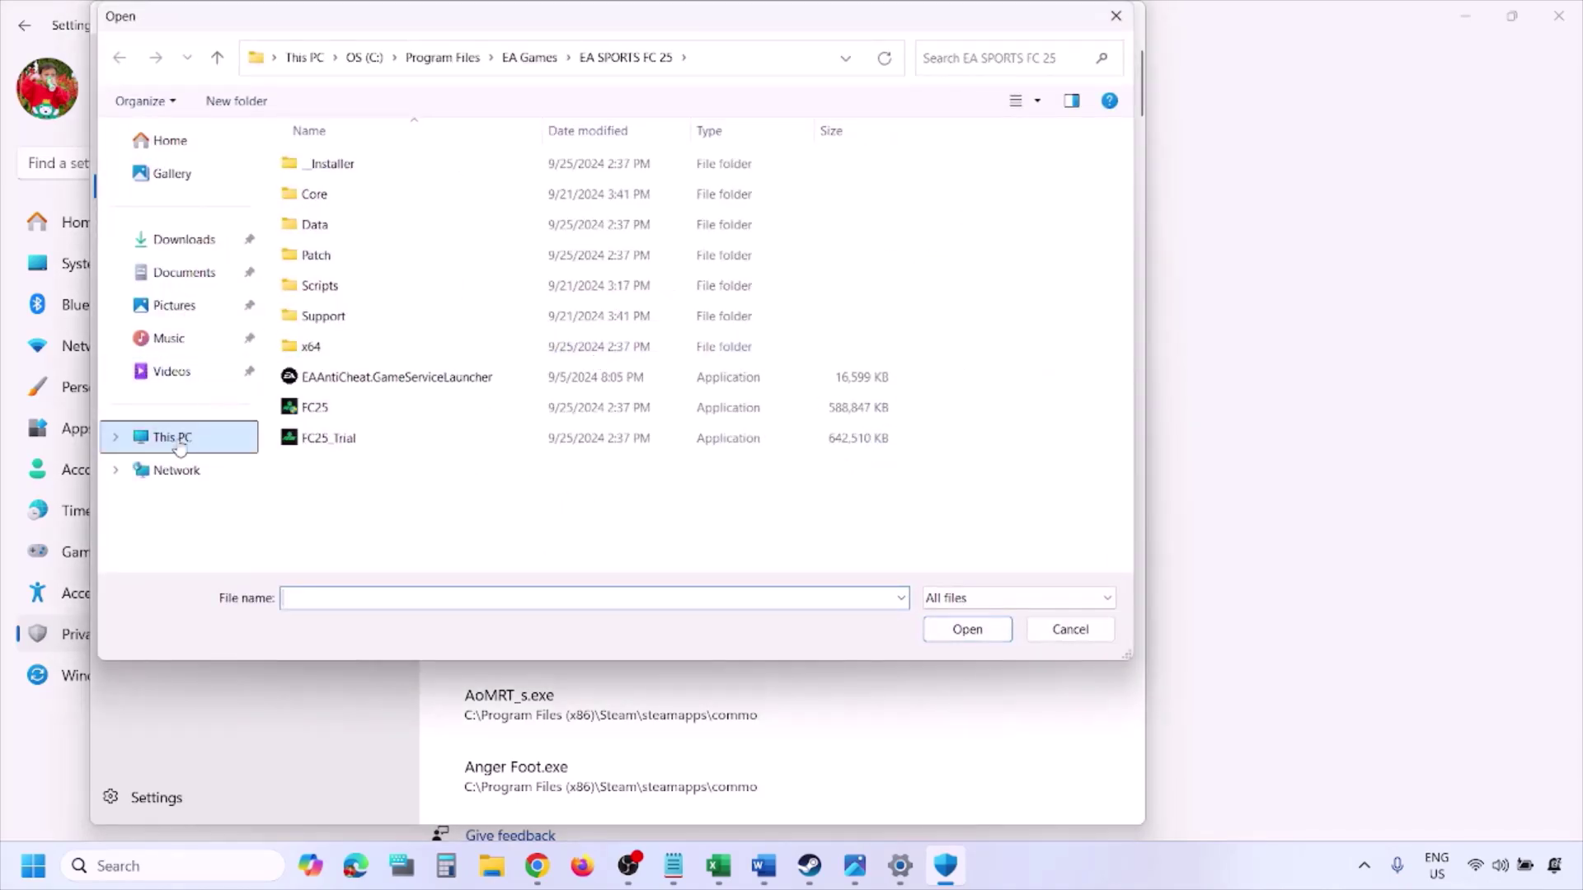
pyautogui.click(408, 185)
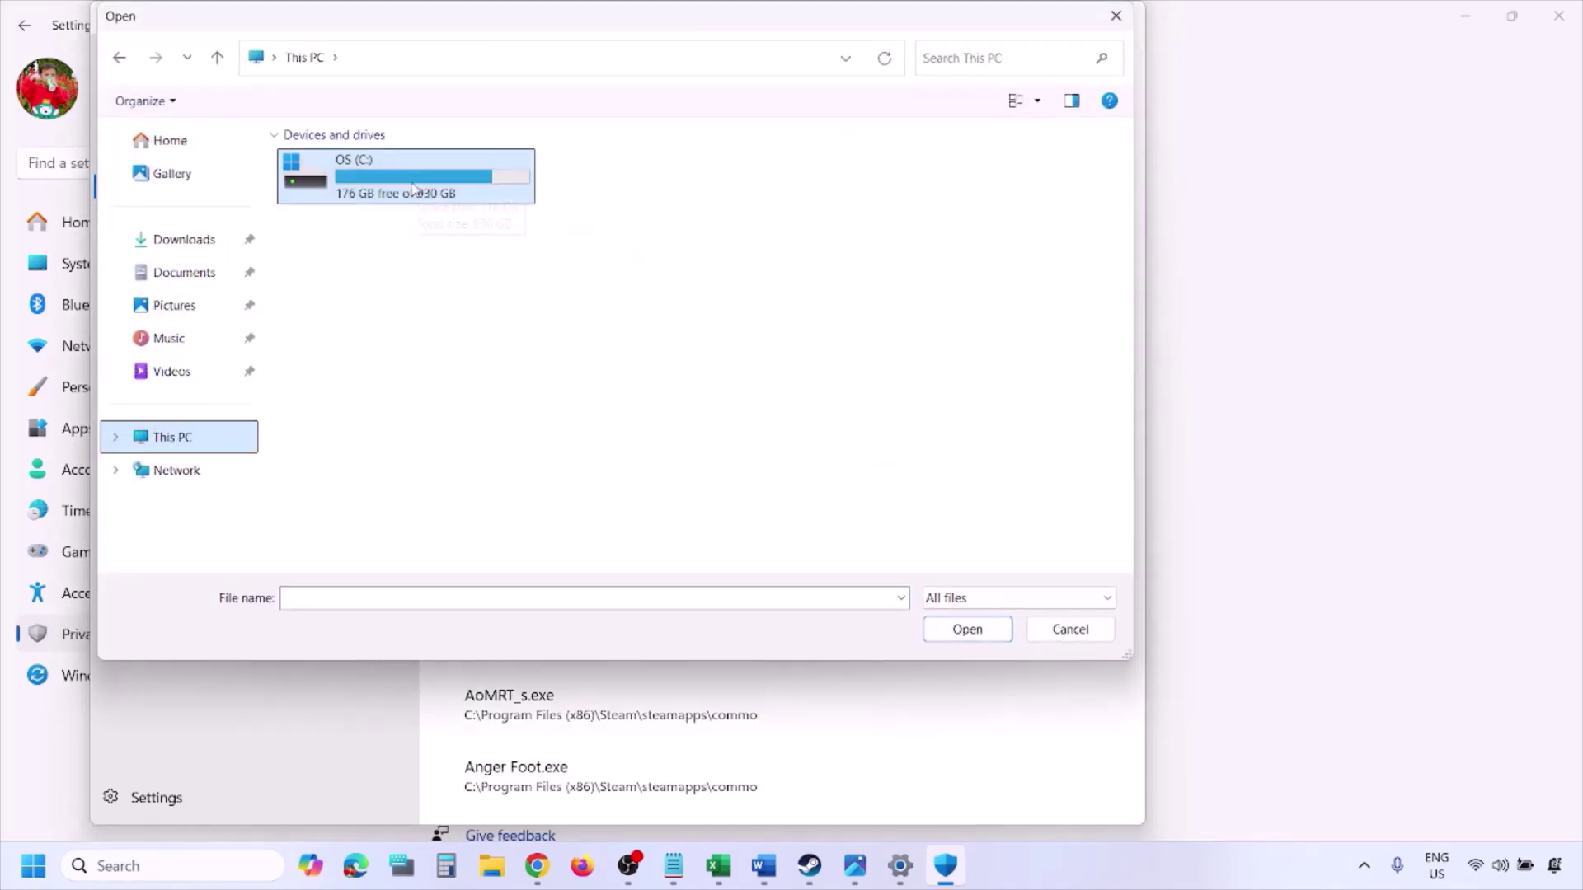
pyautogui.doubleClick(412, 188)
pyautogui.scroll(-3, 412, 192)
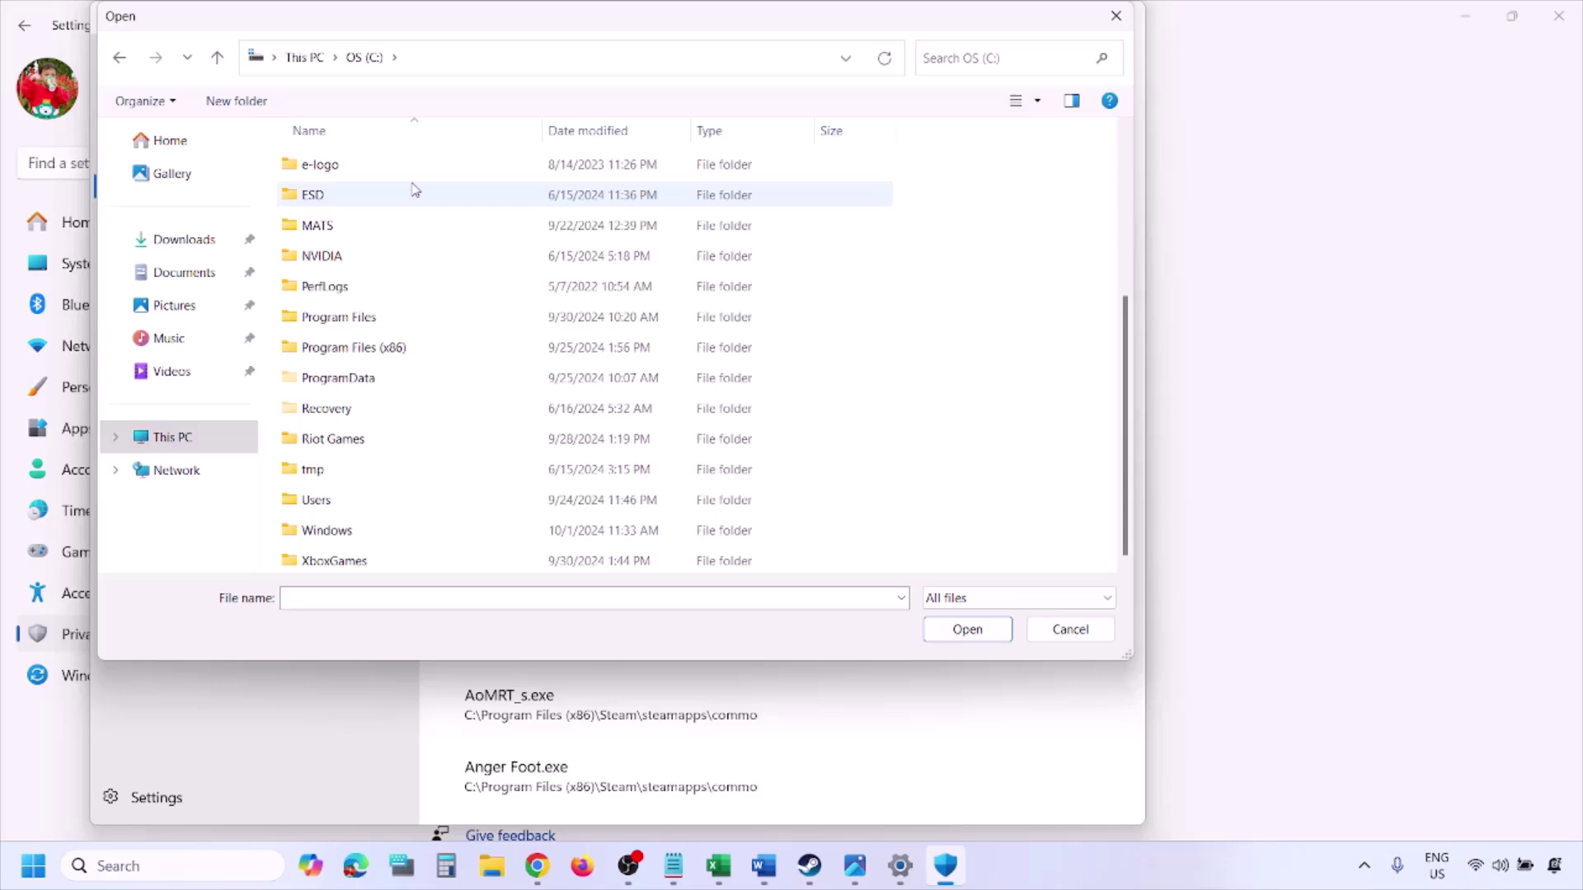
pyautogui.doubleClick(397, 348)
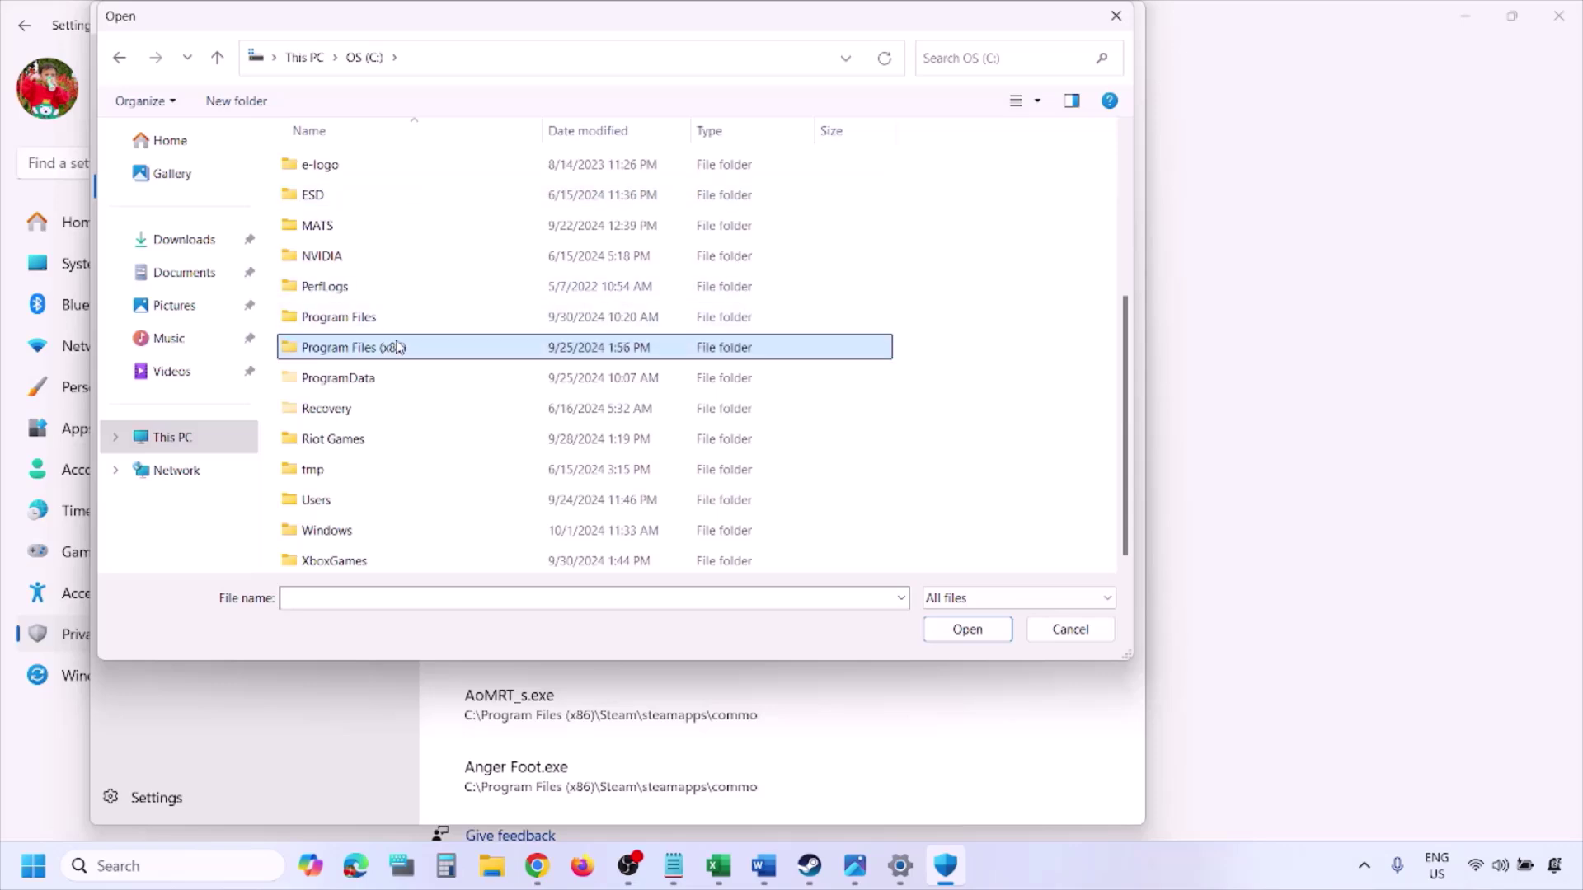
# - Go to the Steam\steamapps folder where the game files are kept, and cancel the file selection without adding an app
pyautogui.scroll(-4, 399, 347)
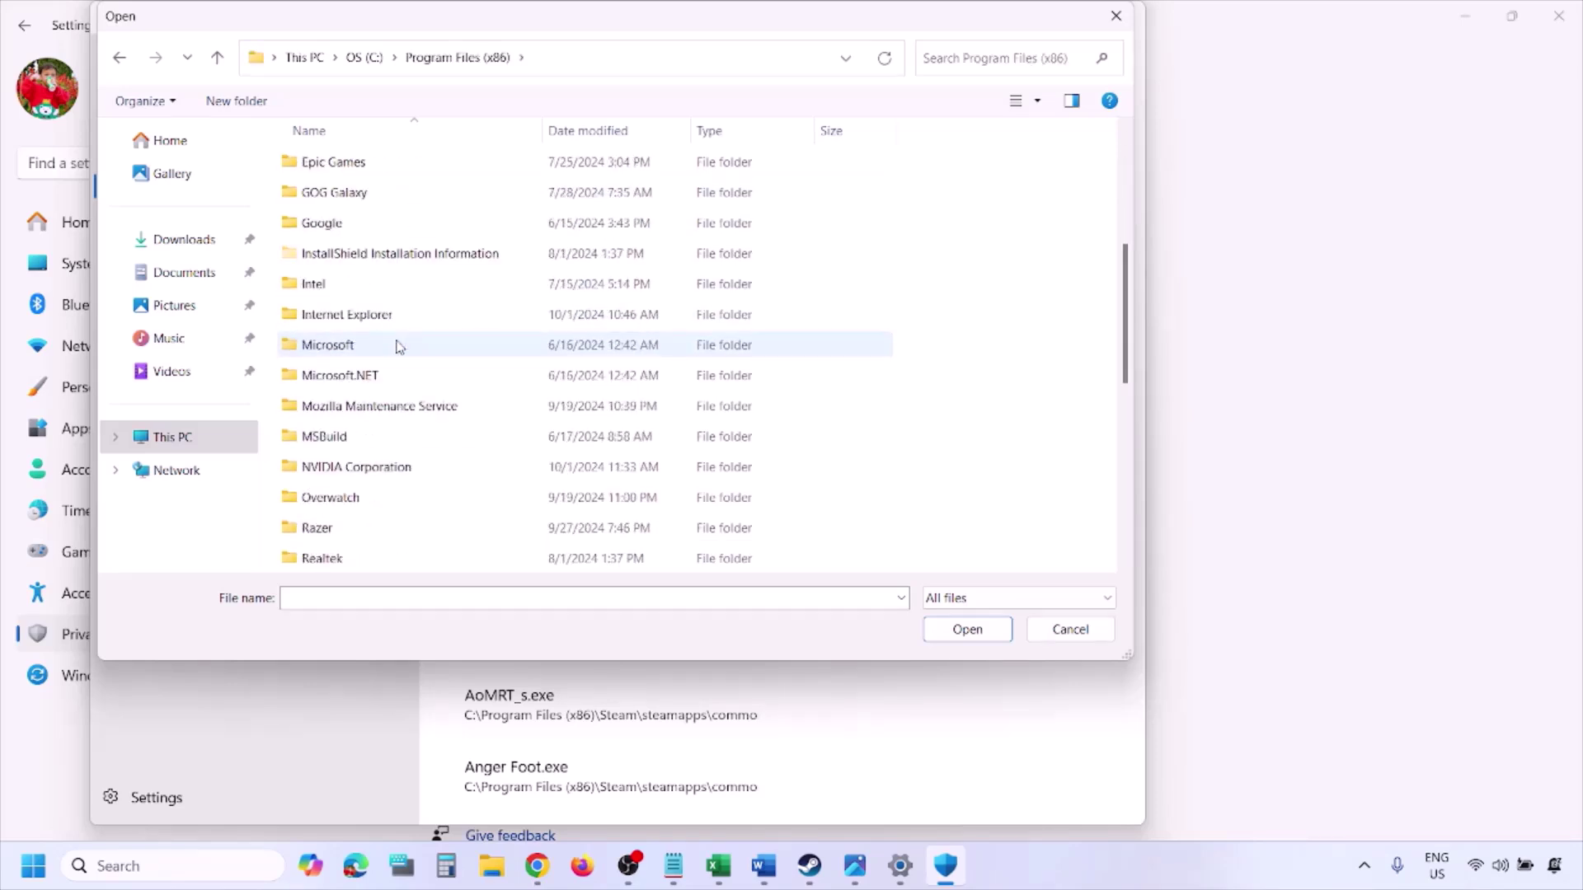
pyautogui.scroll(-4, 399, 346)
pyautogui.doubleClick(354, 284)
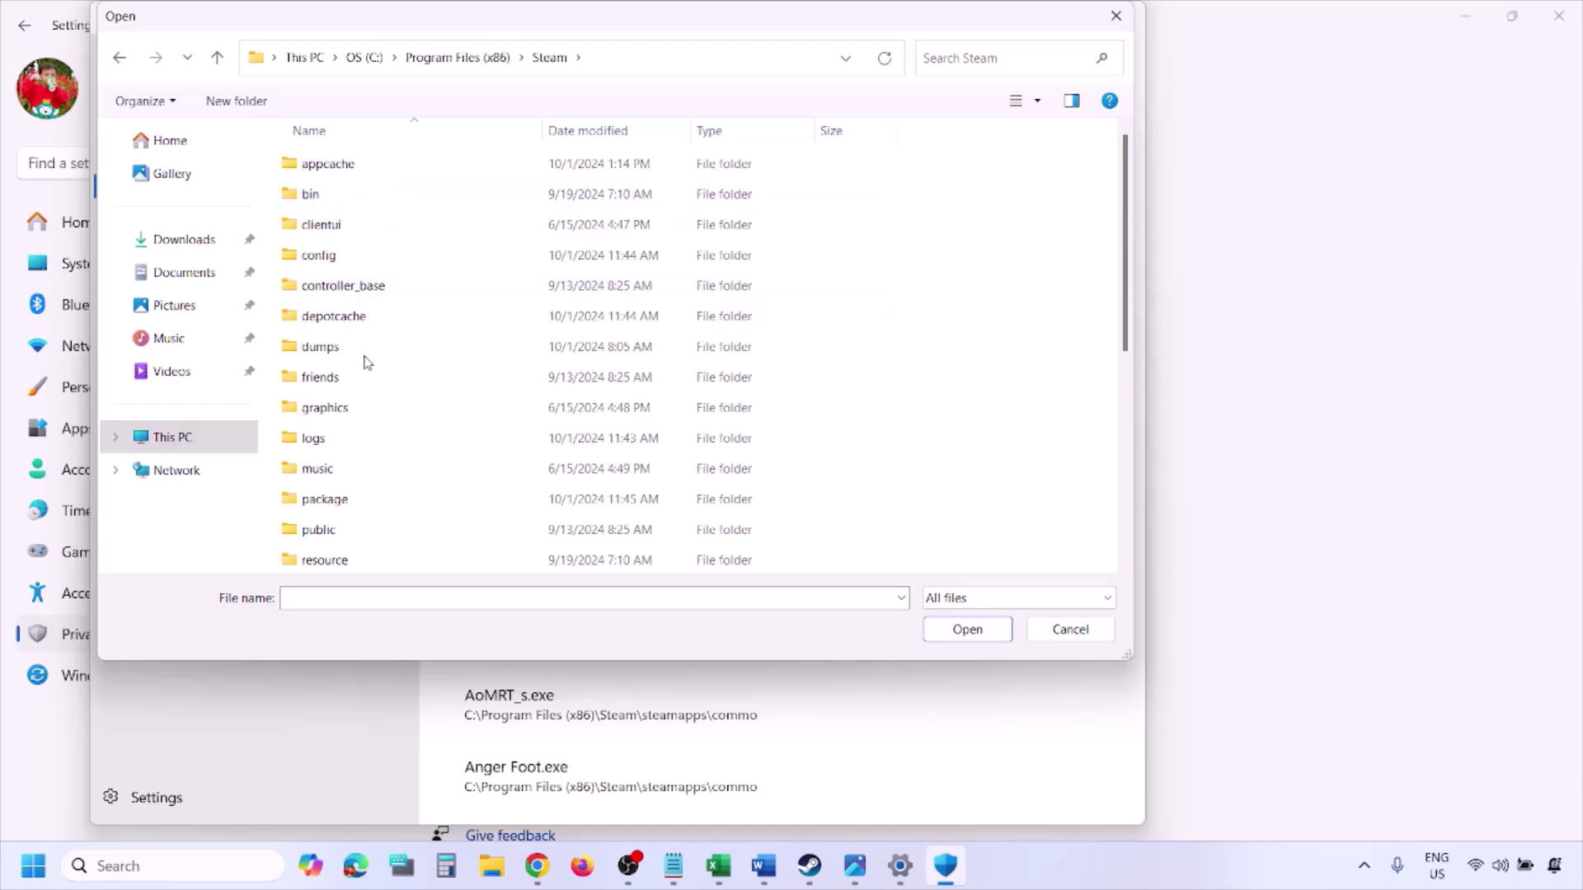
pyautogui.scroll(-4, 368, 363)
pyautogui.doubleClick(362, 320)
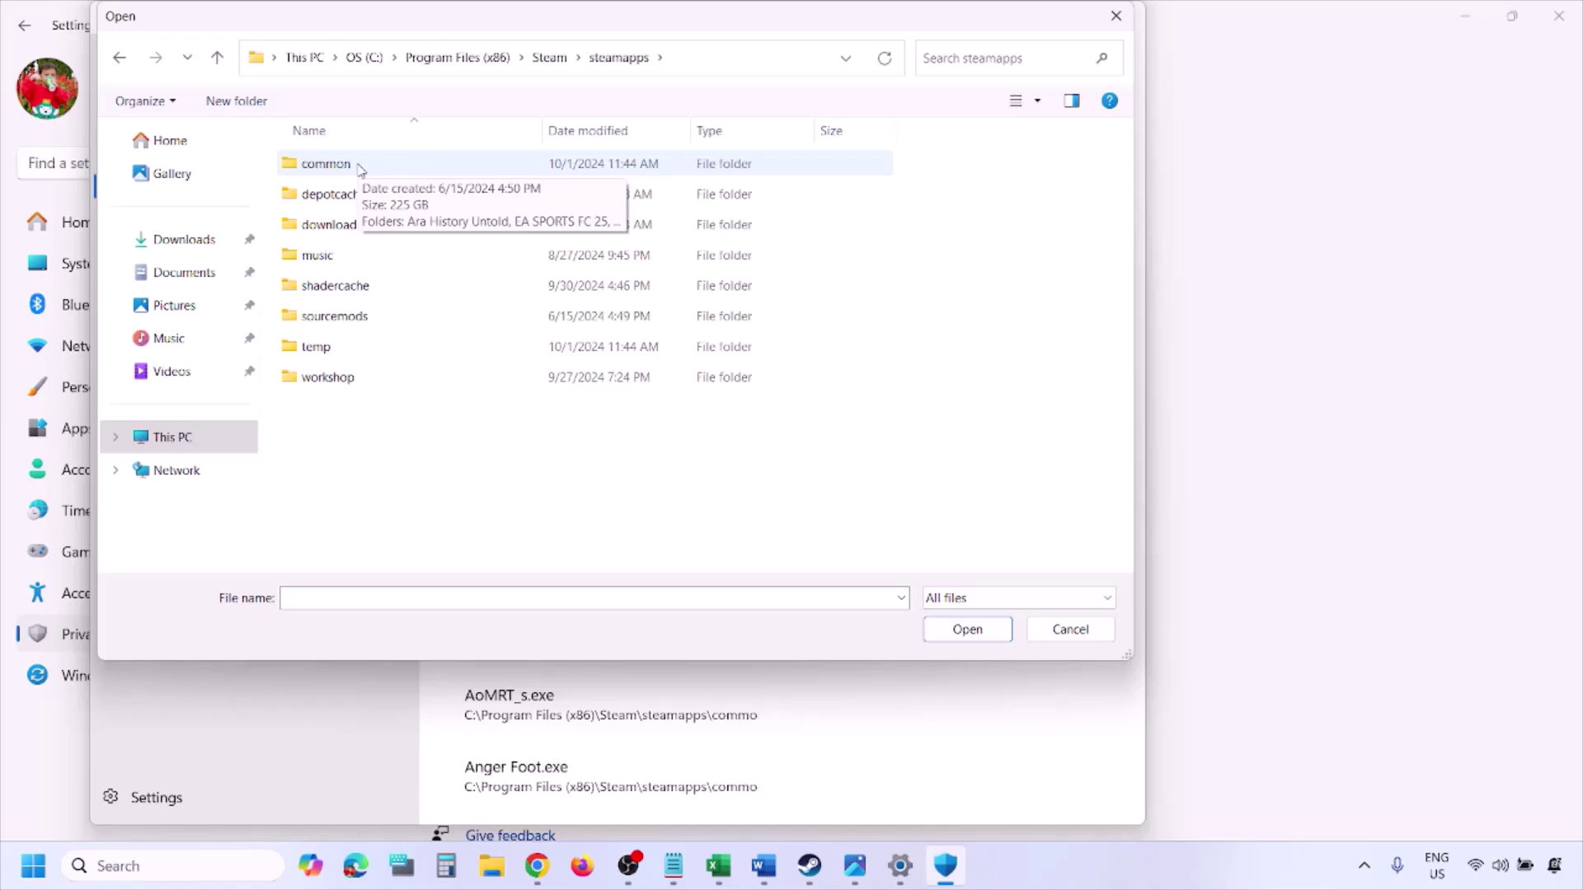
pyautogui.click(1069, 640)
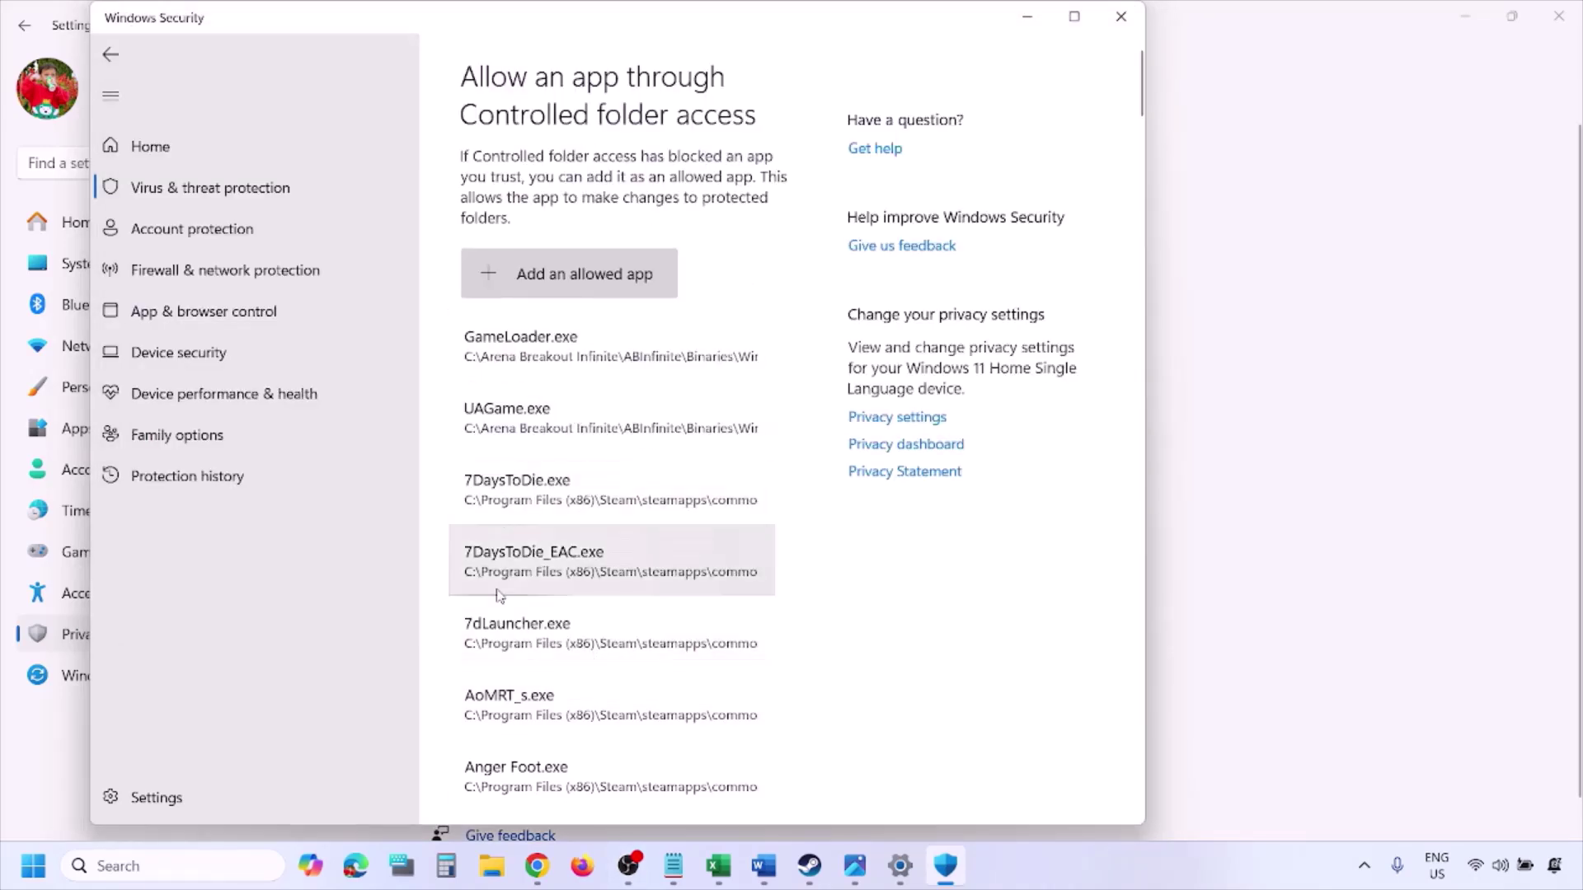
# - Open Control Panel and go to the list of apps allowed through Windows Defender Firewall under System and Security
pyautogui.click(163, 866)
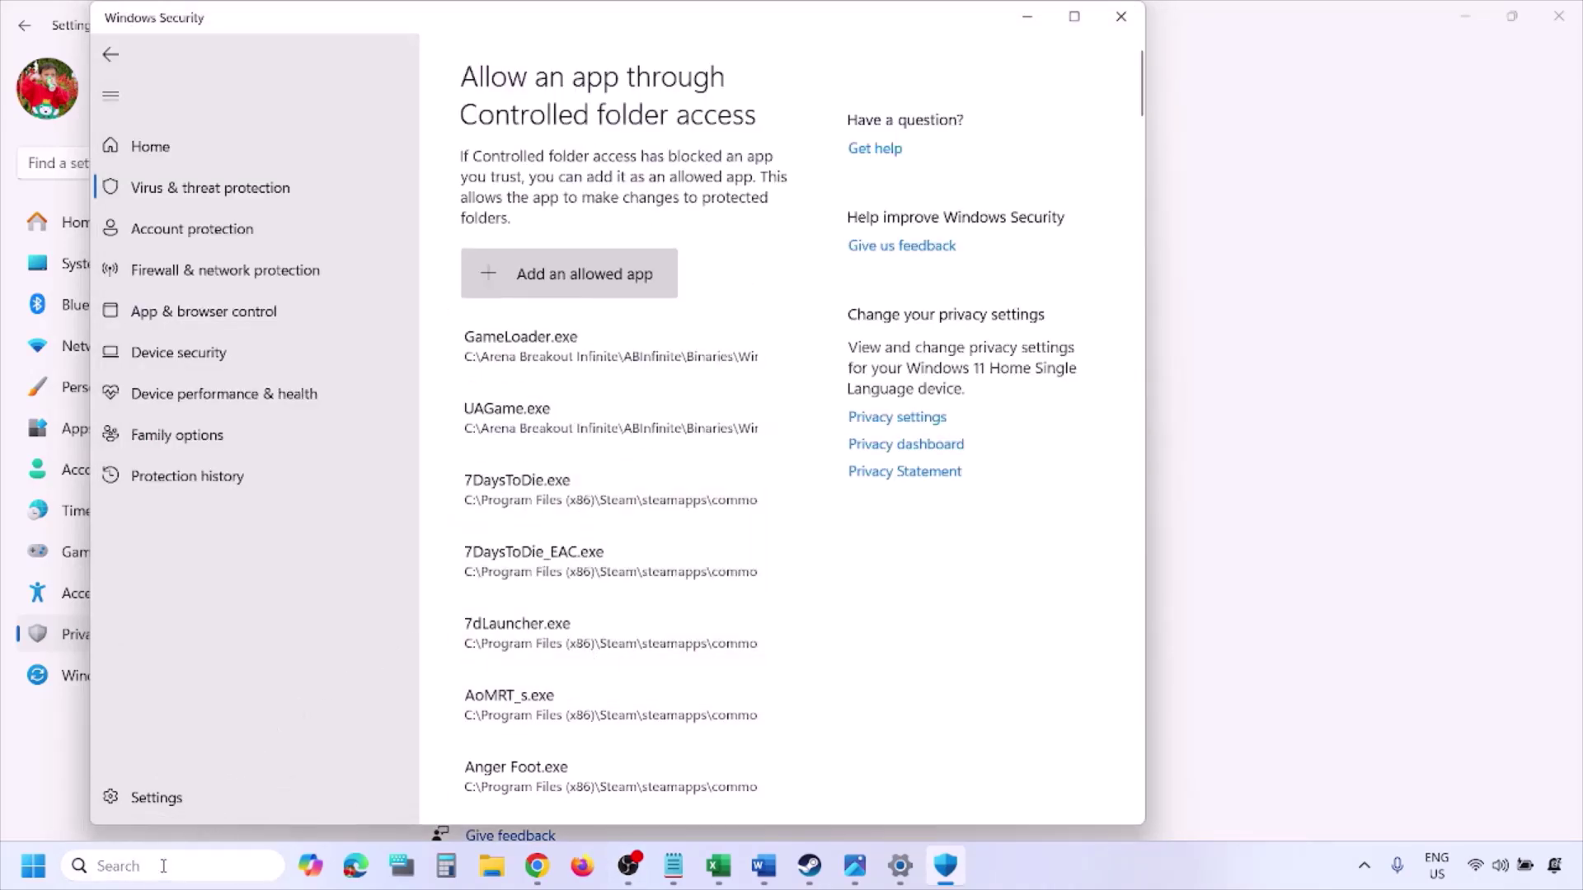
pyautogui.write('ontrol')
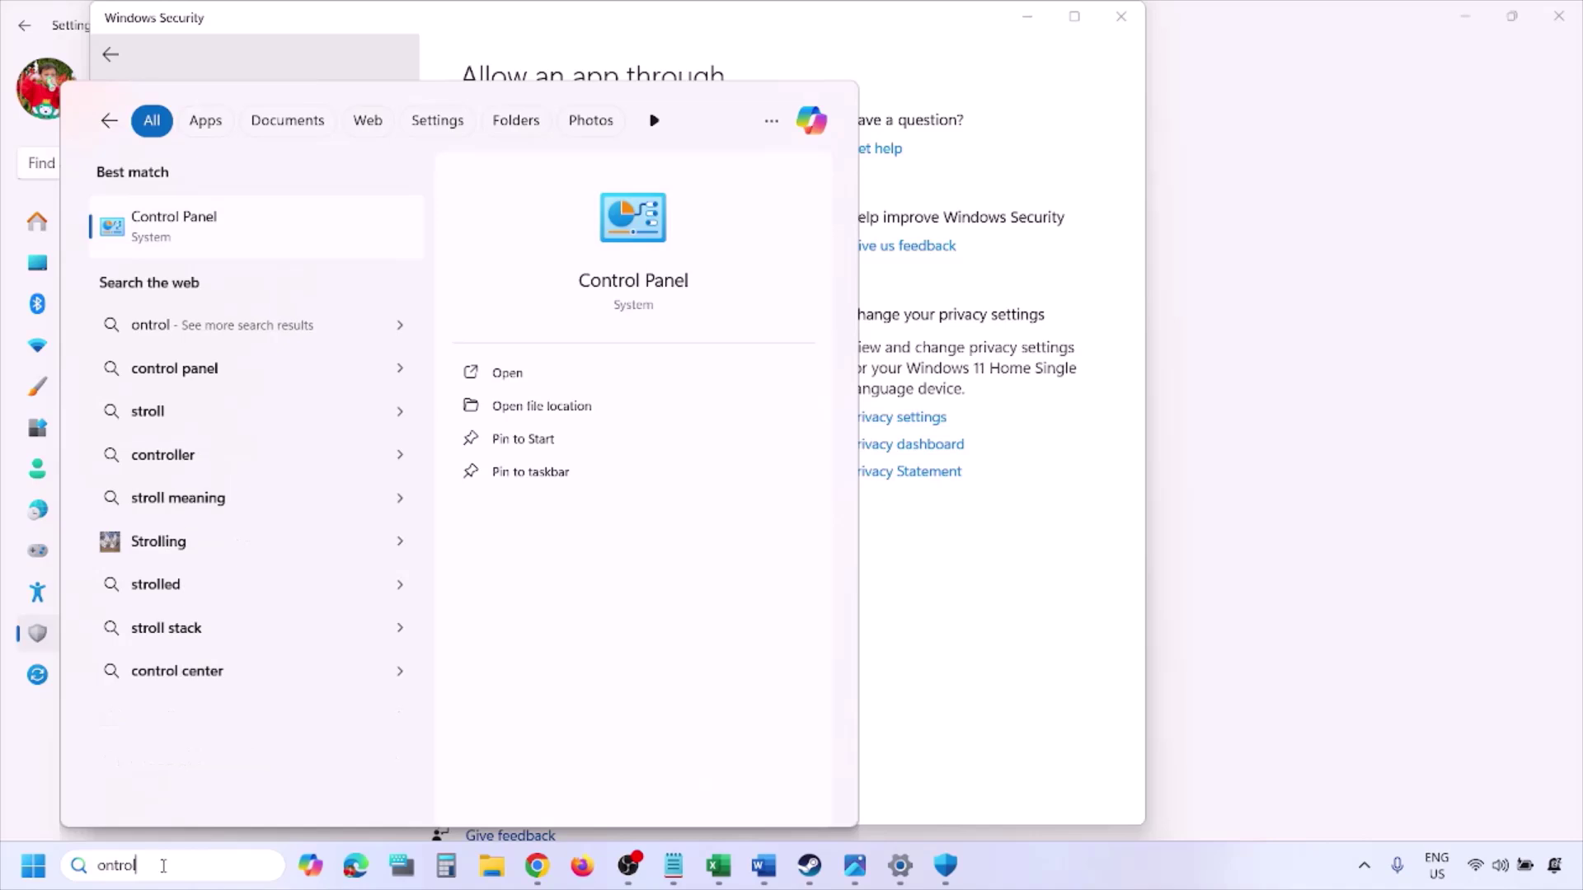
pyautogui.press('Return')
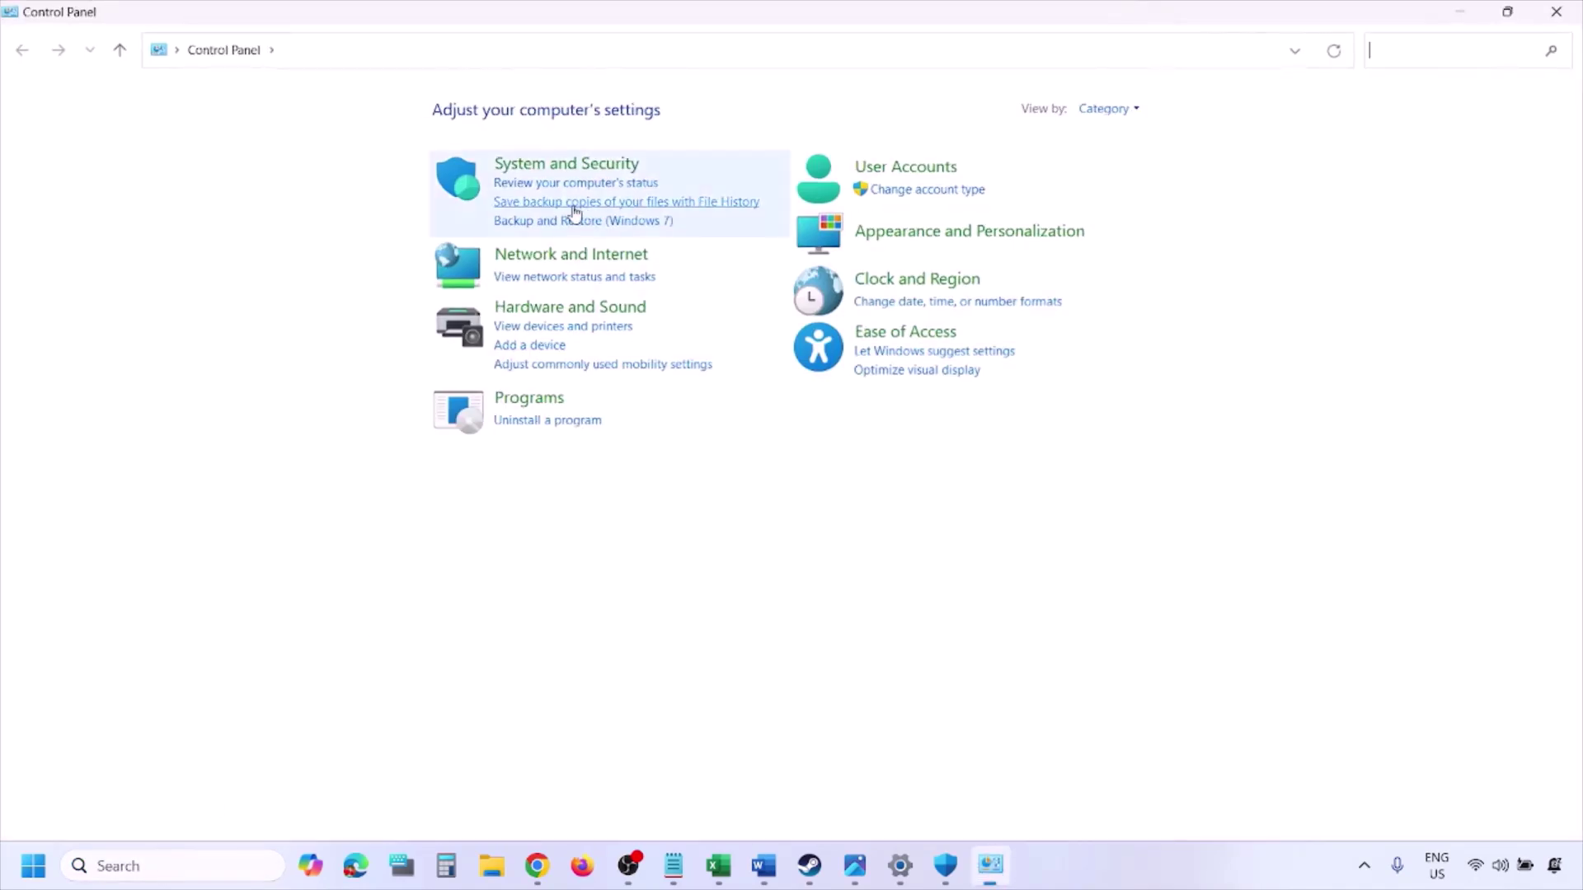
pyautogui.click(544, 165)
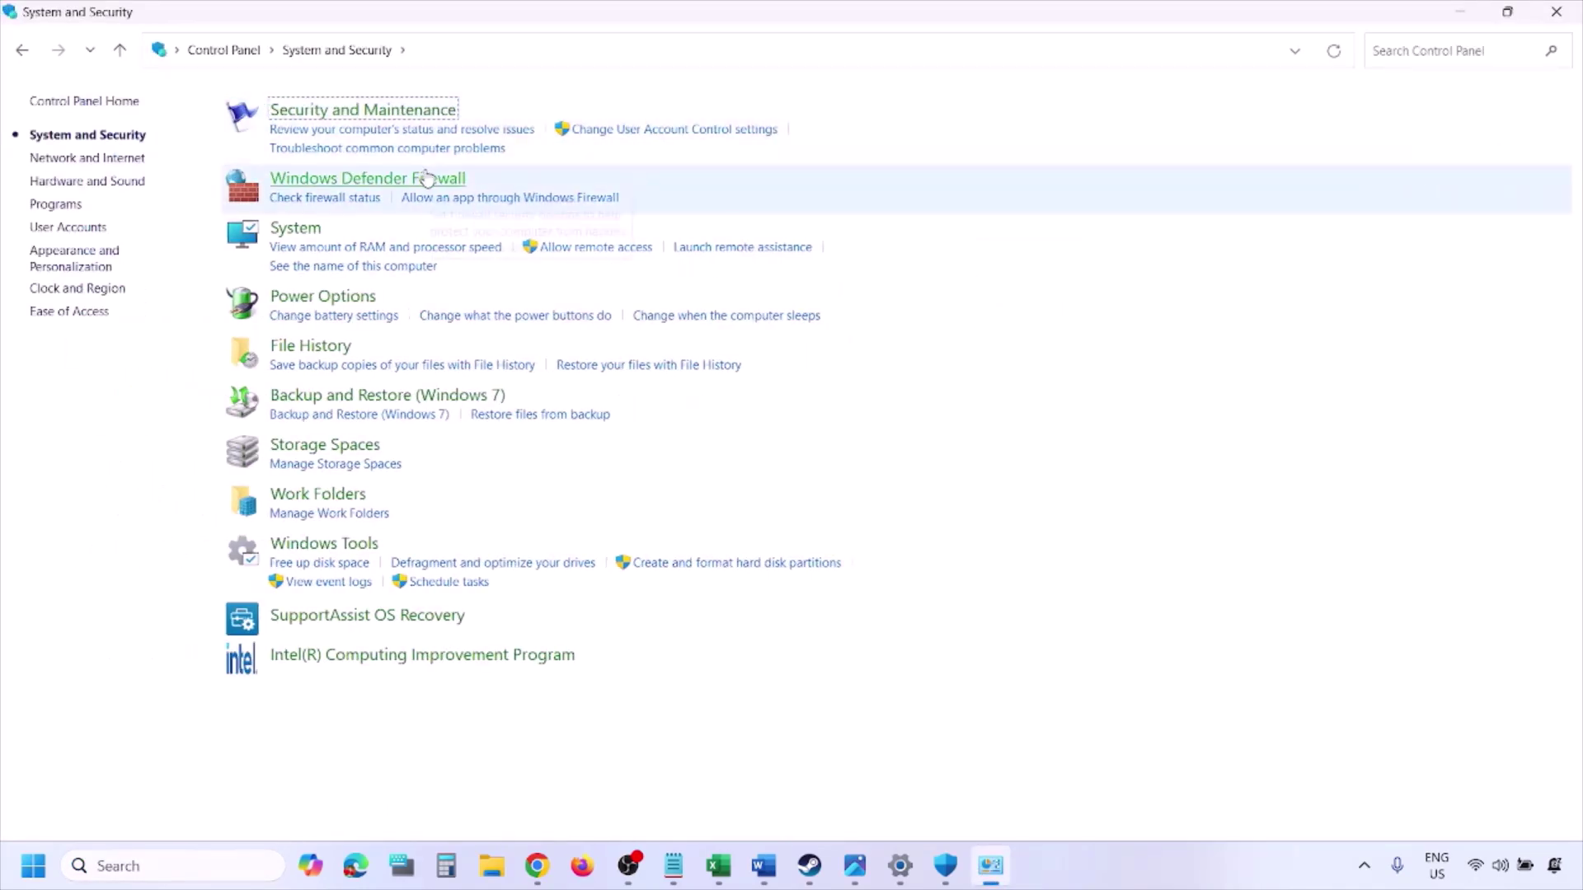
pyautogui.click(445, 178)
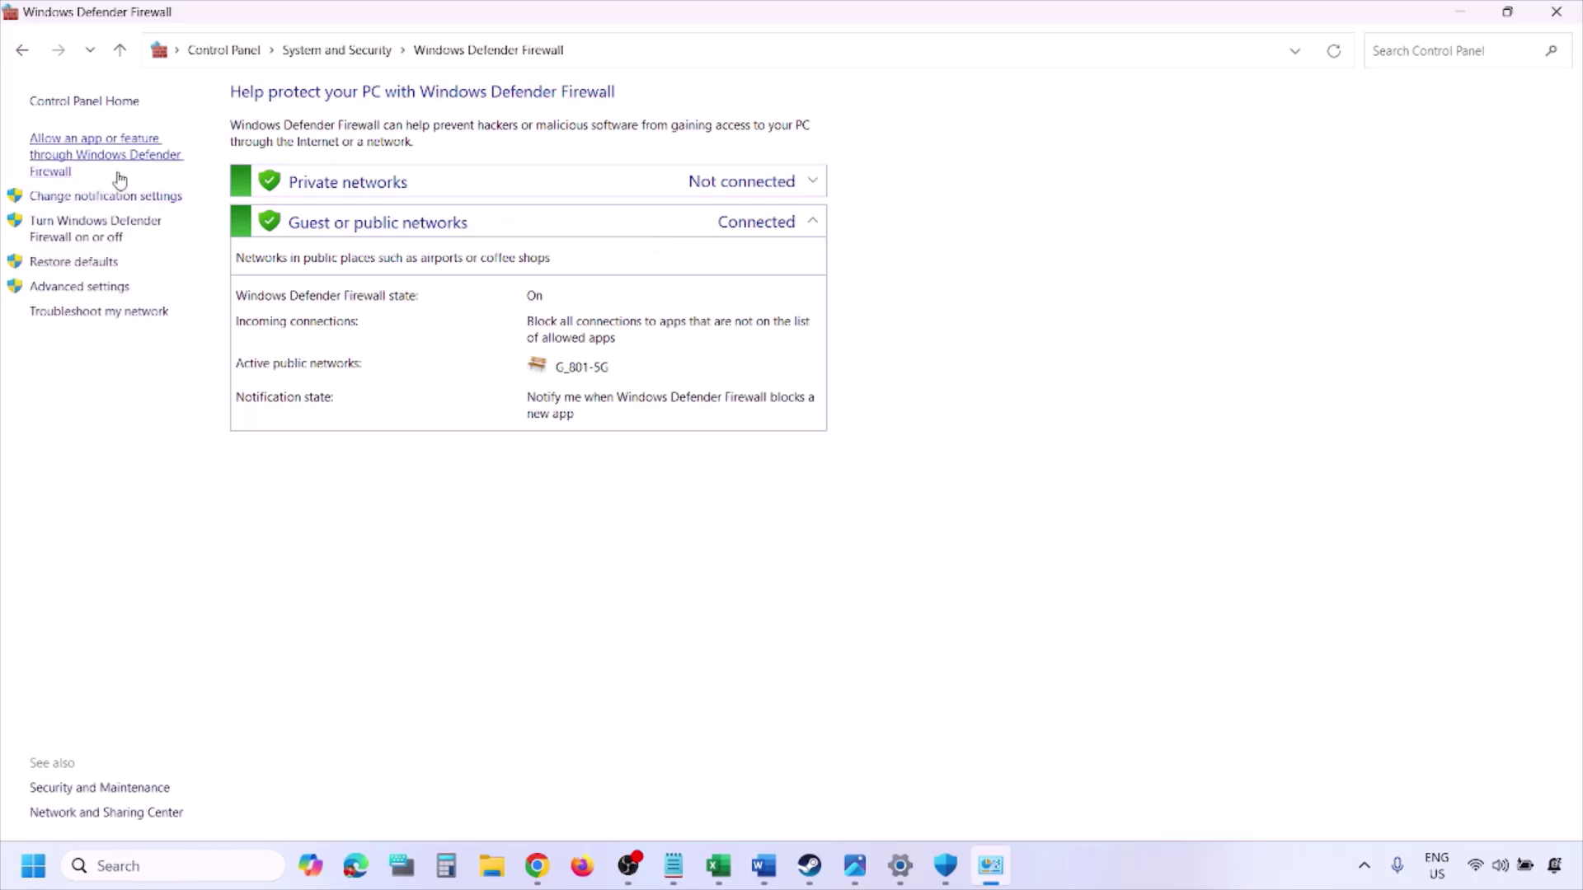
pyautogui.click(107, 153)
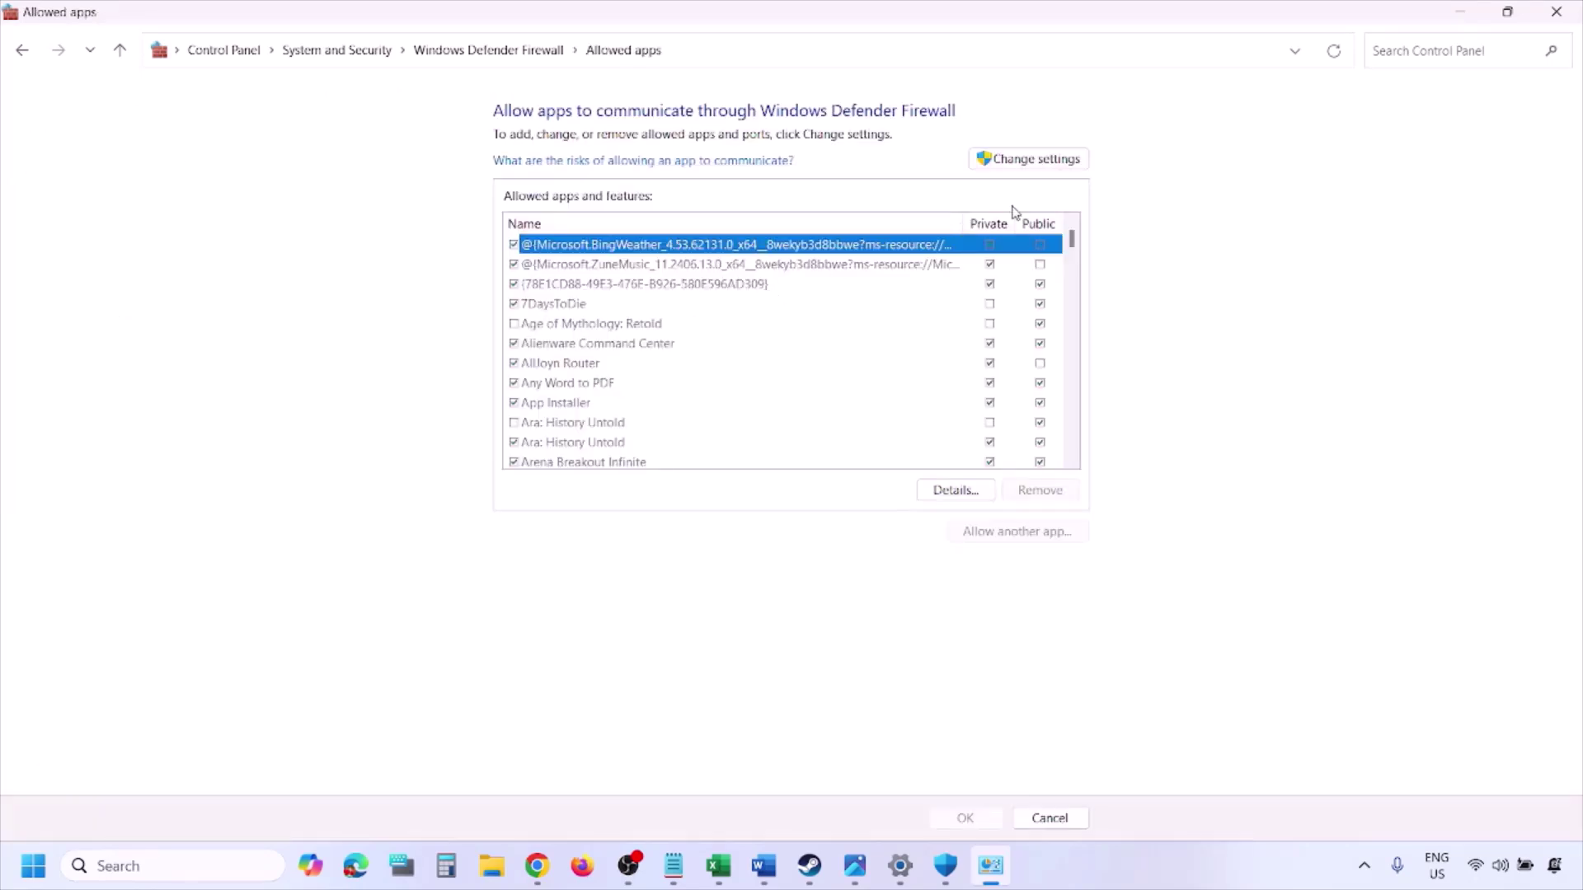
# - Unlock the firewall's allowed apps list, browse This PC for another app to allow, and cancel without adding one
pyautogui.click(1062, 158)
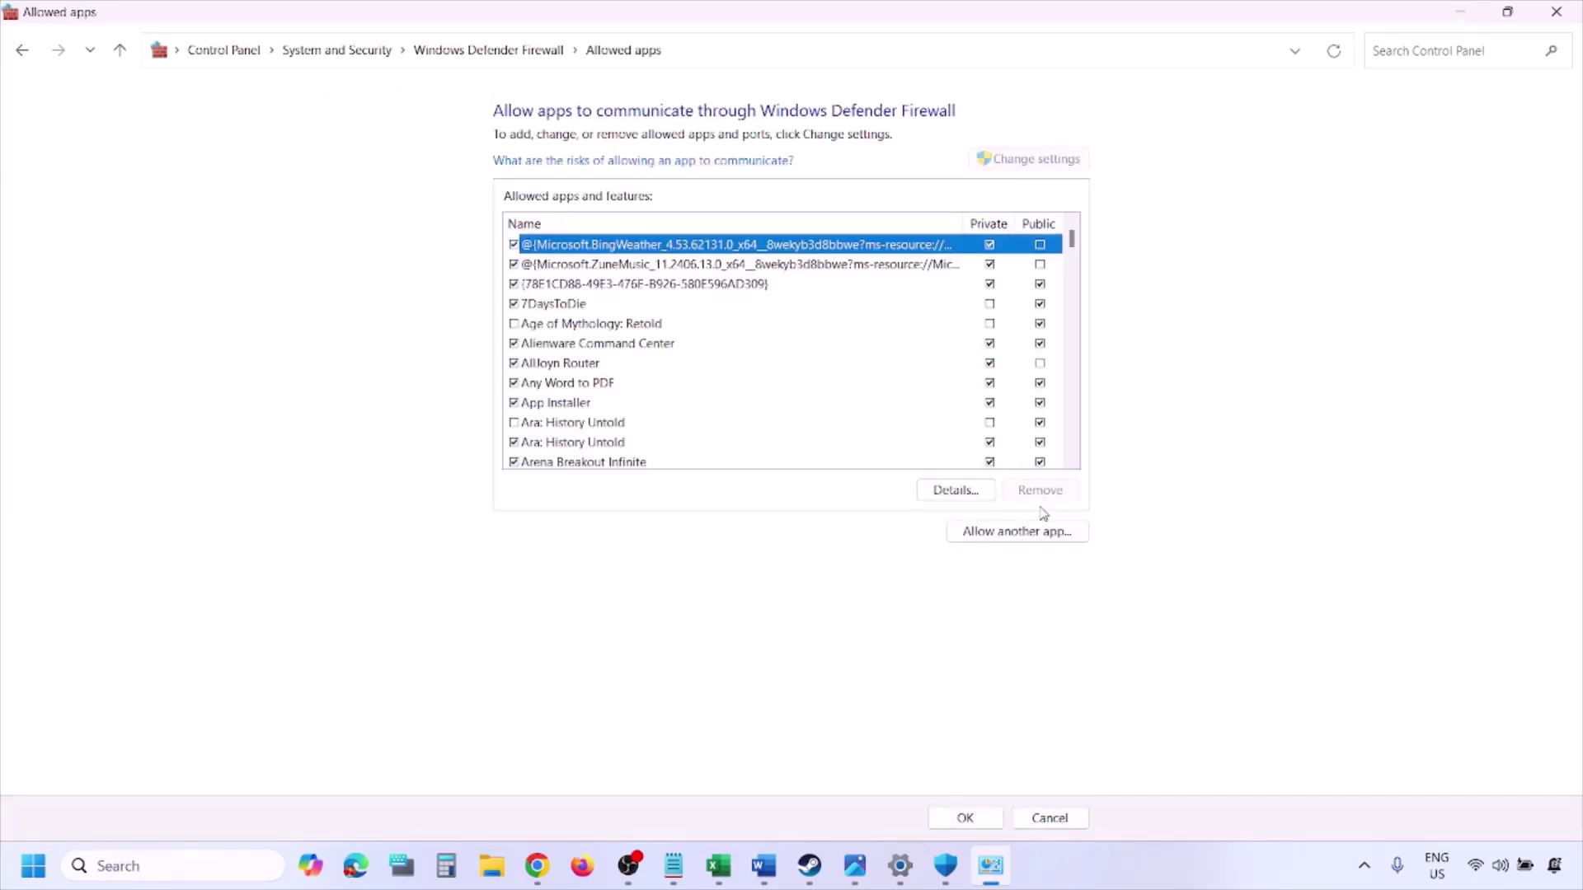
pyautogui.click(1019, 533)
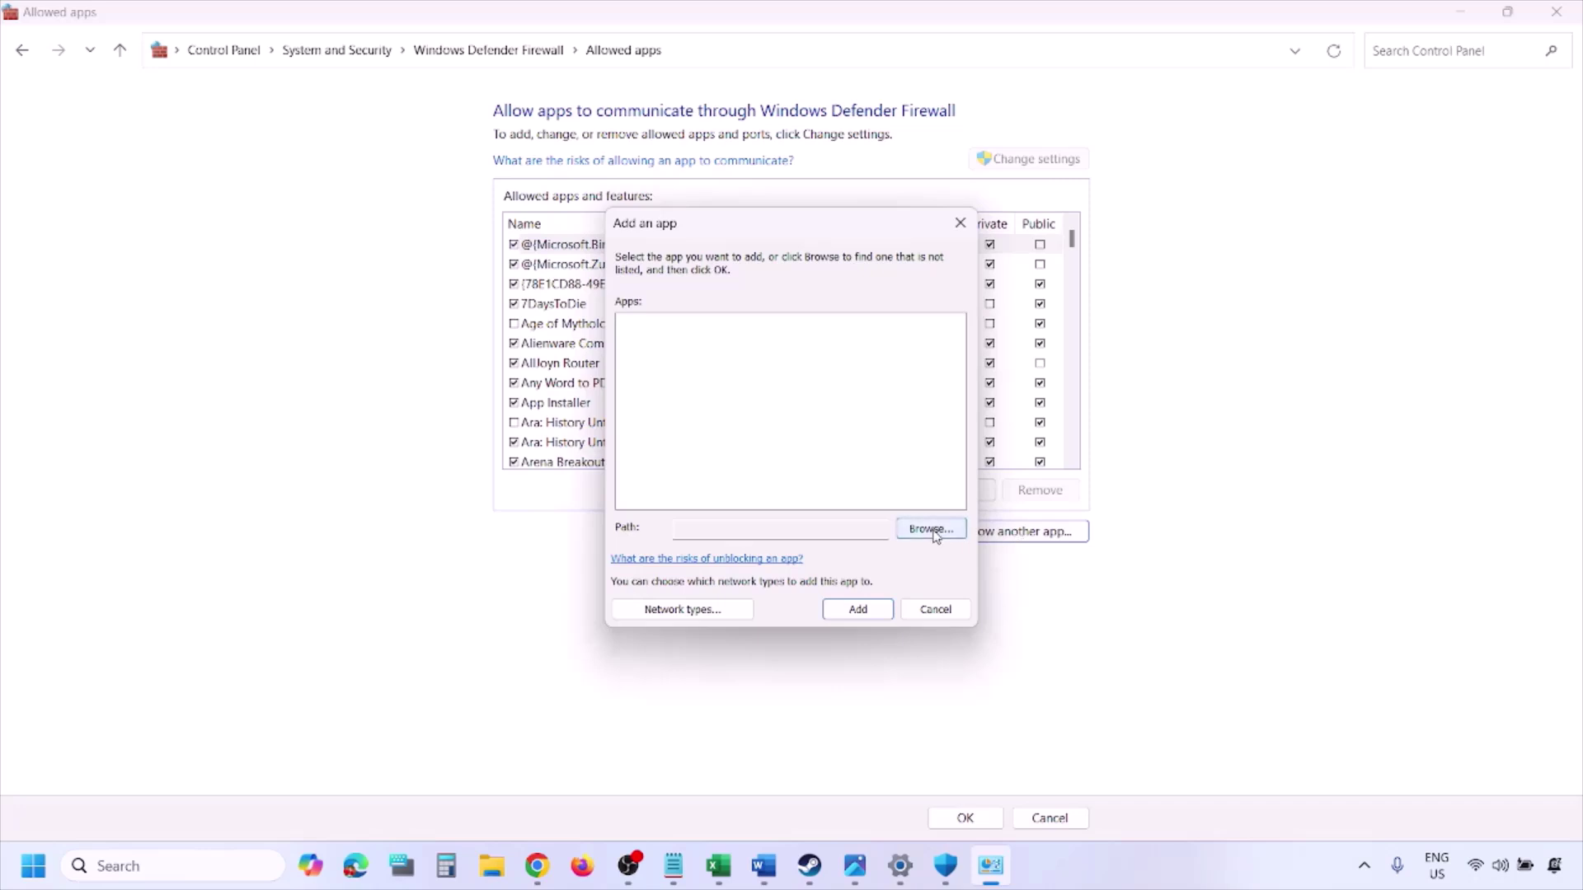
pyautogui.click(932, 530)
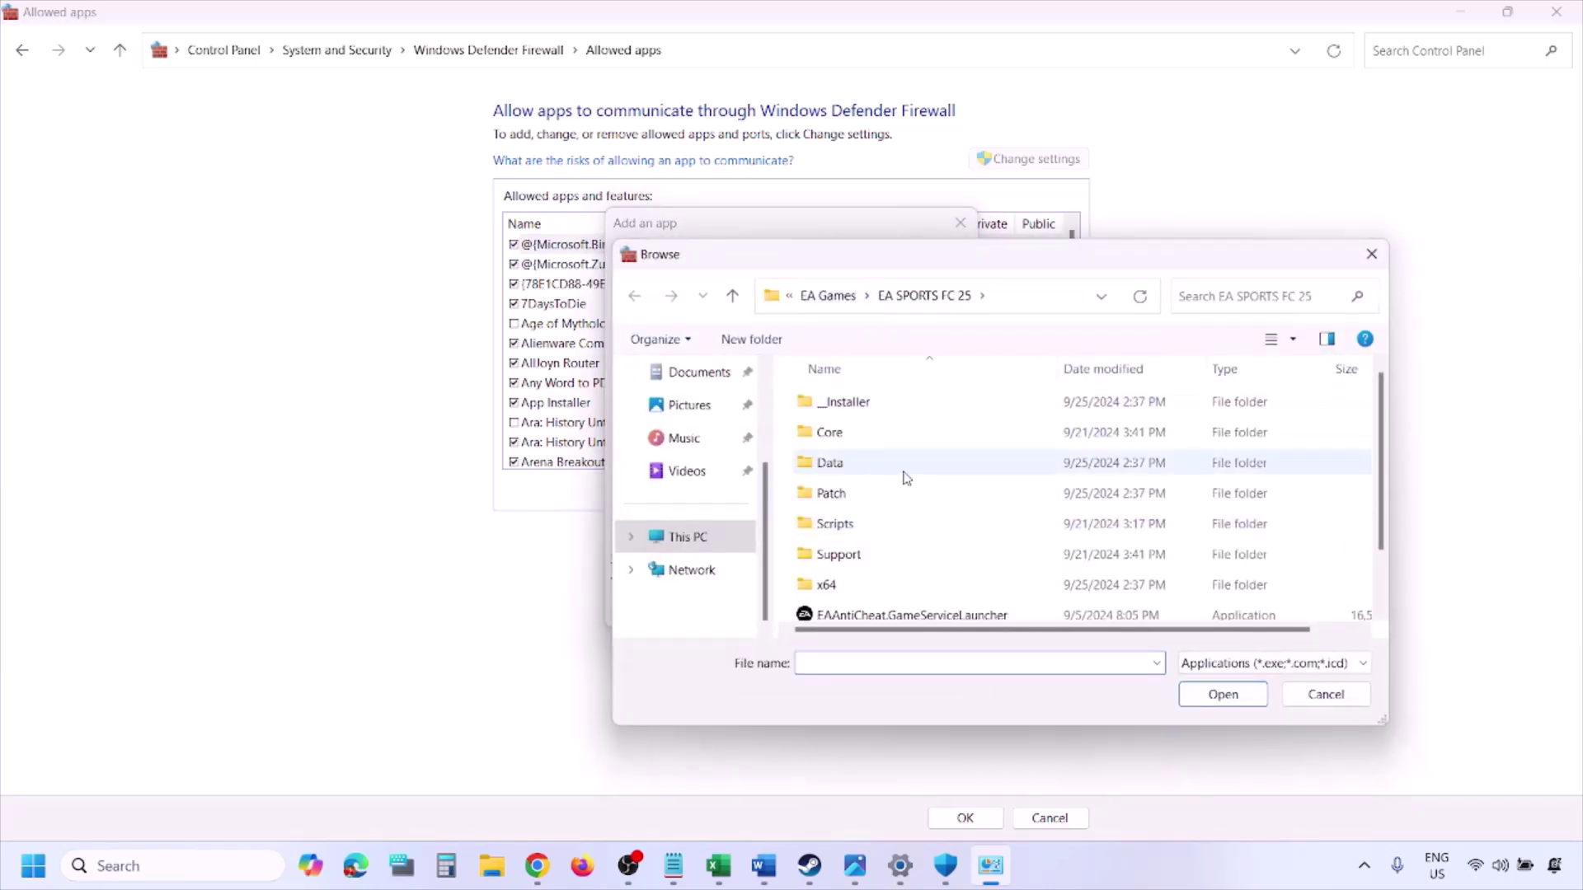
pyautogui.click(726, 542)
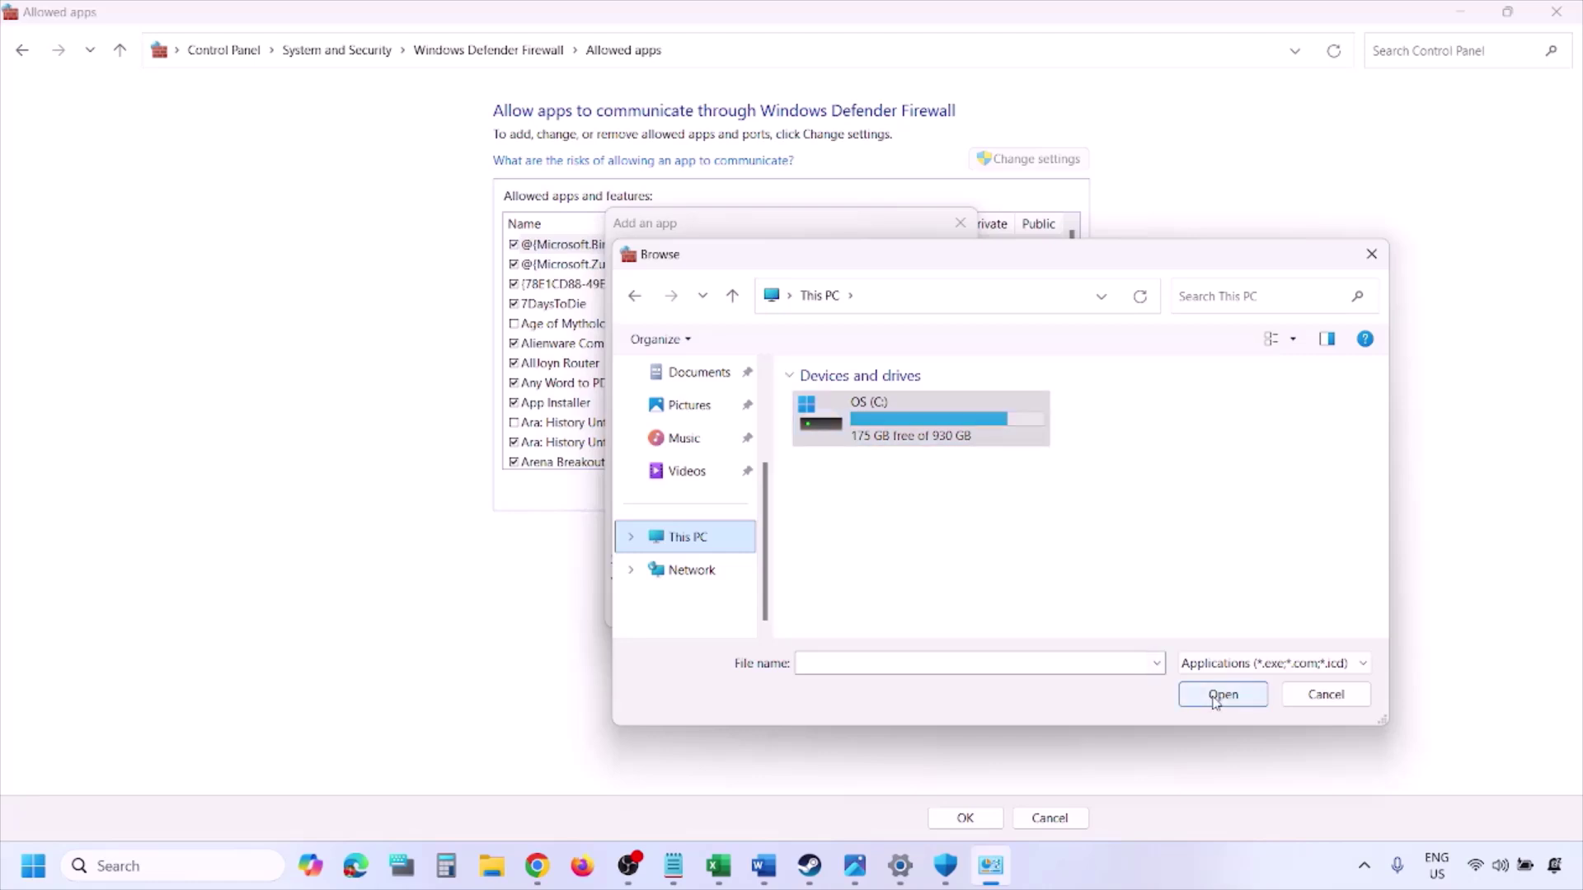
pyautogui.click(1325, 695)
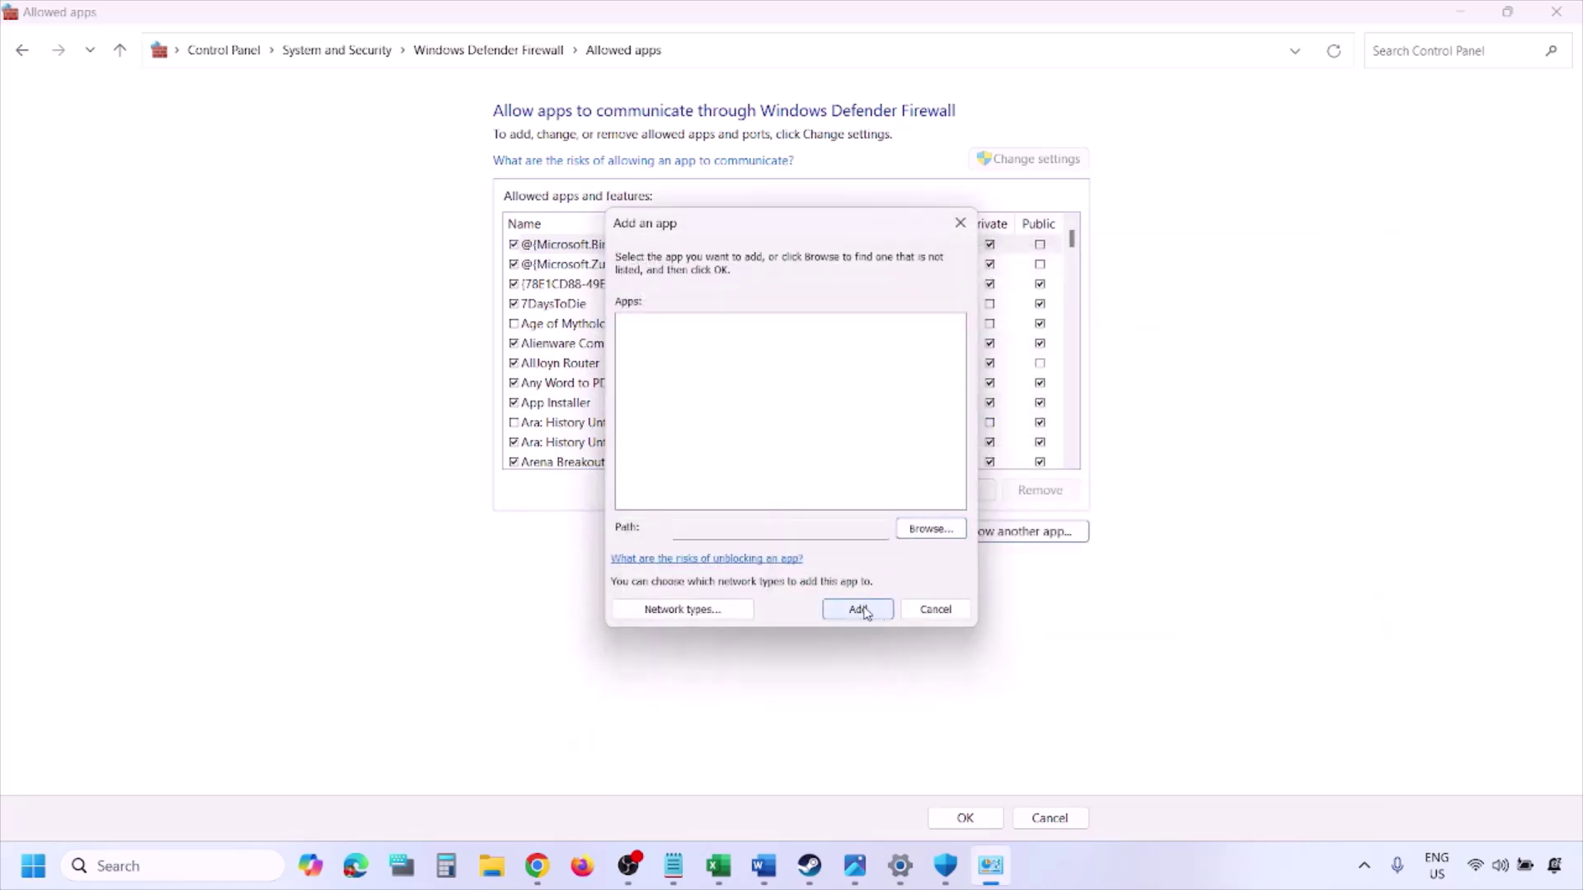
pyautogui.click(923, 611)
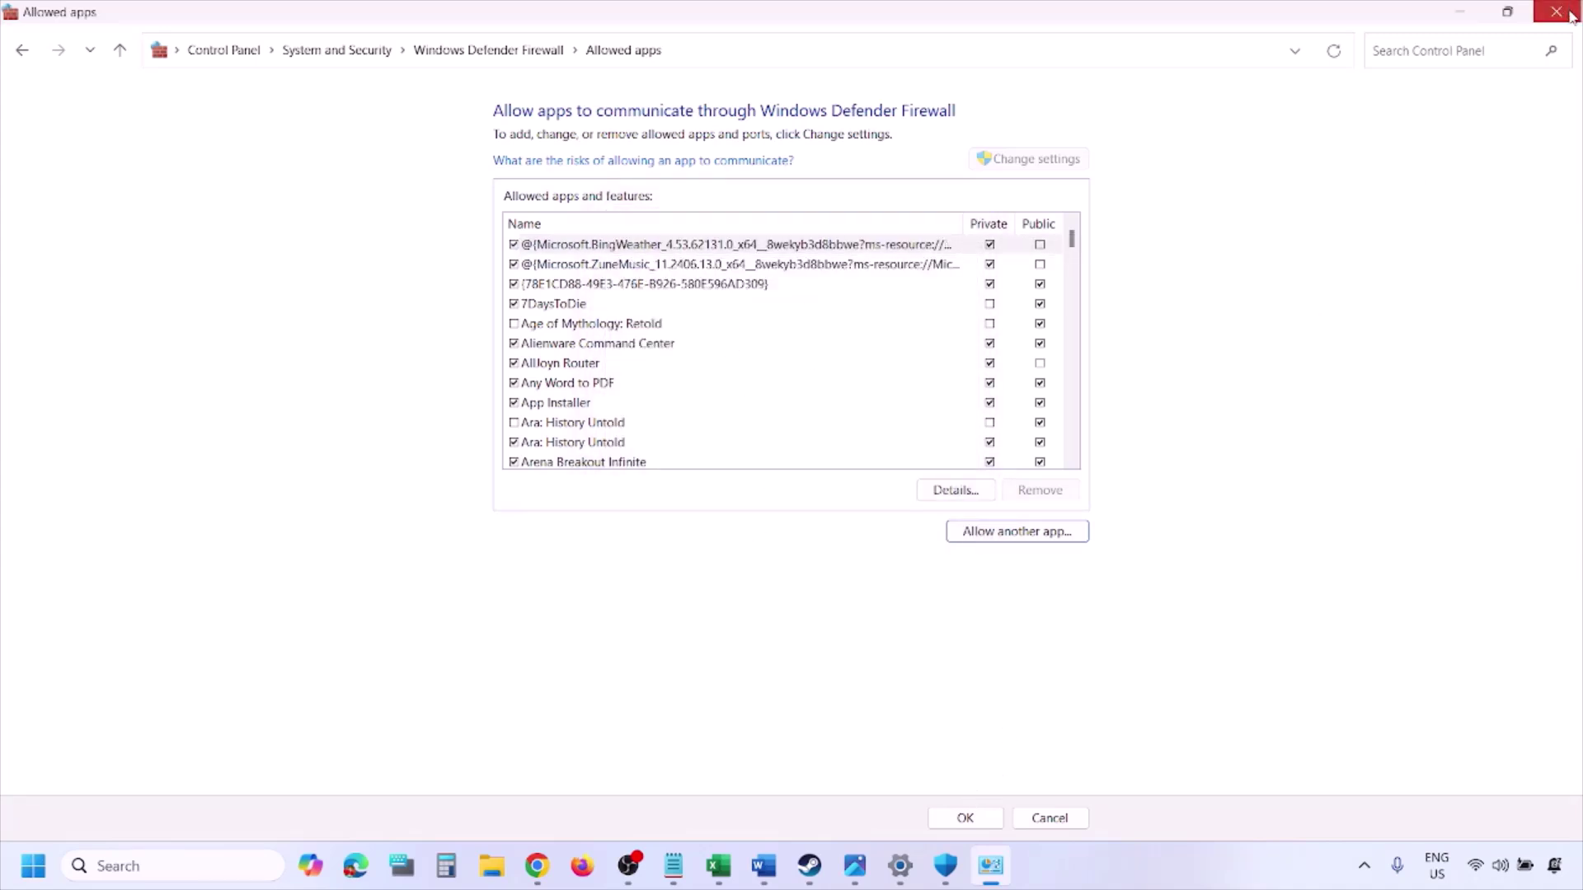
pyautogui.click(965, 817)
# - Go to Step 7 on Google DNS in the Word document, and open the Network and Sharing Center in Control Panel
pyautogui.click(1169, 872)
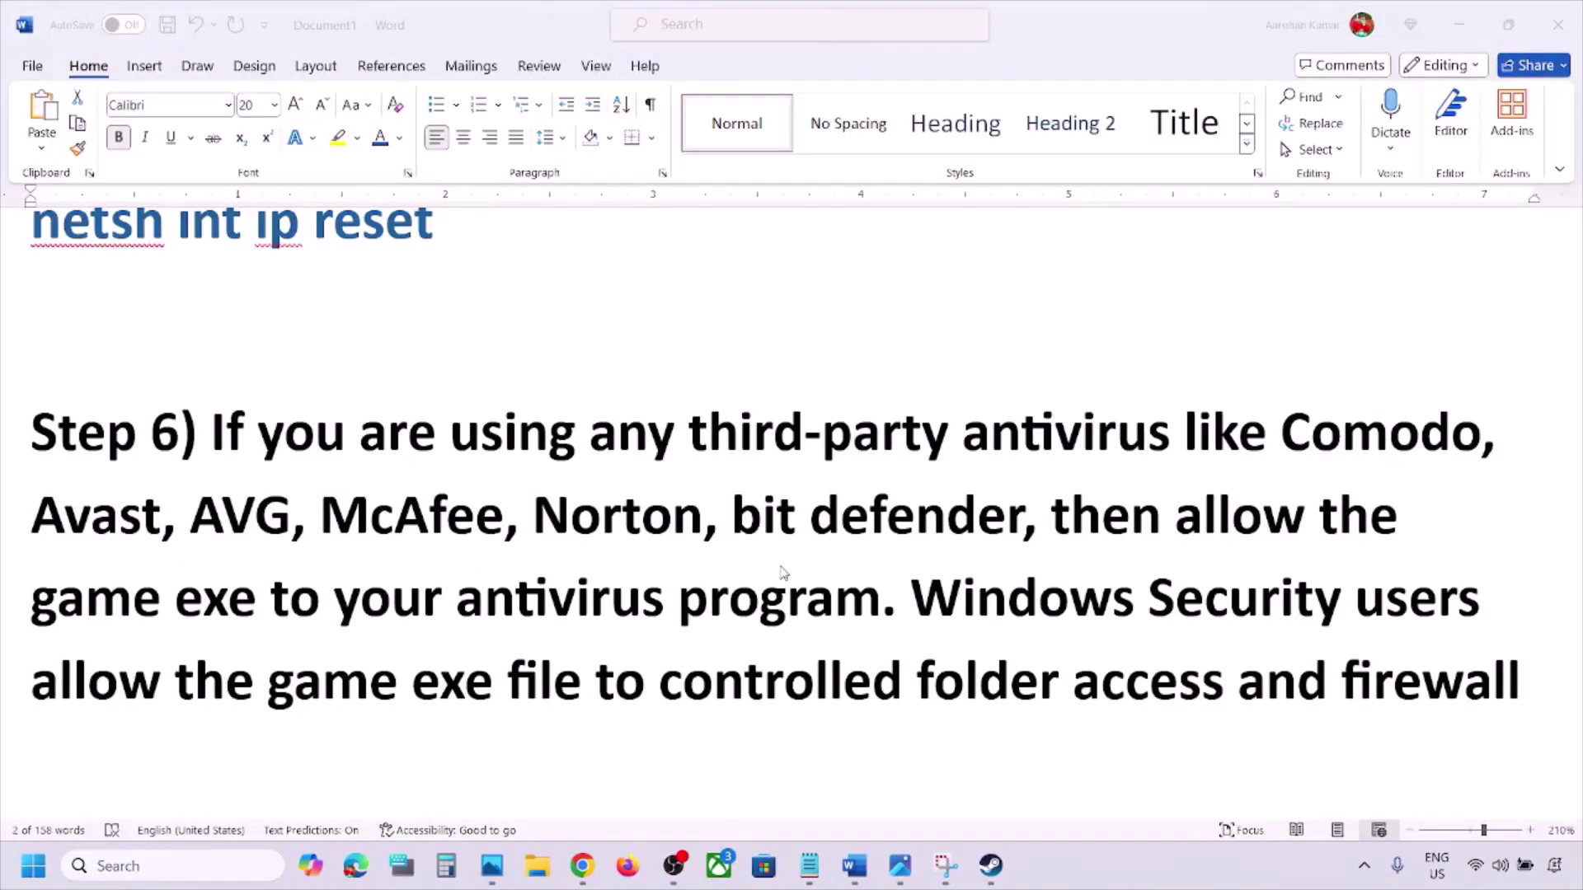
pyautogui.scroll(-3, 781, 571)
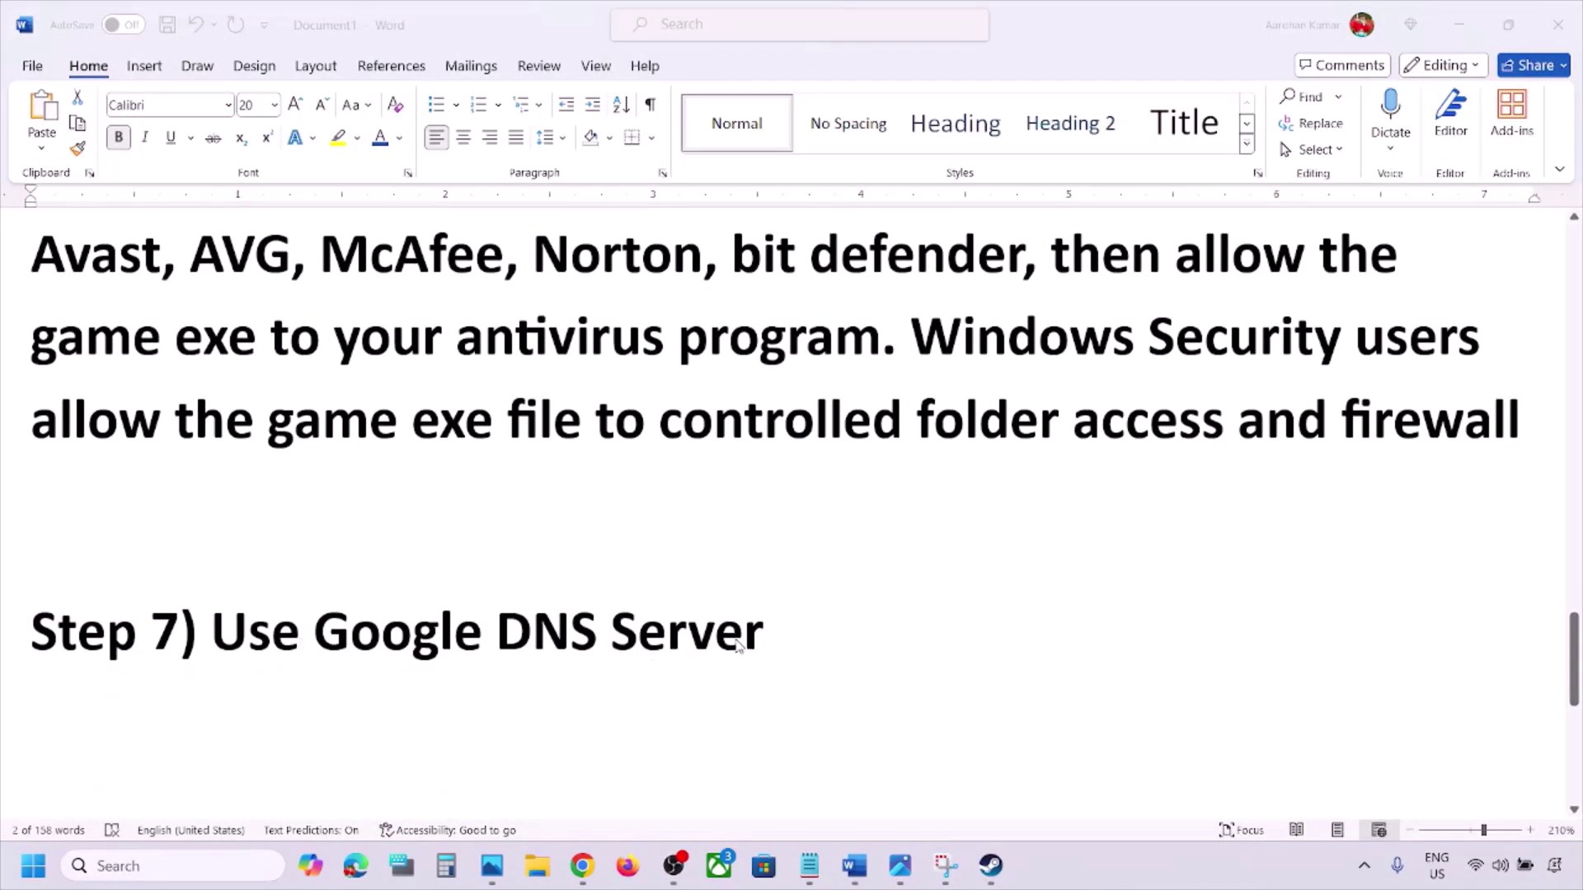
pyautogui.click(132, 862)
pyautogui.write('control')
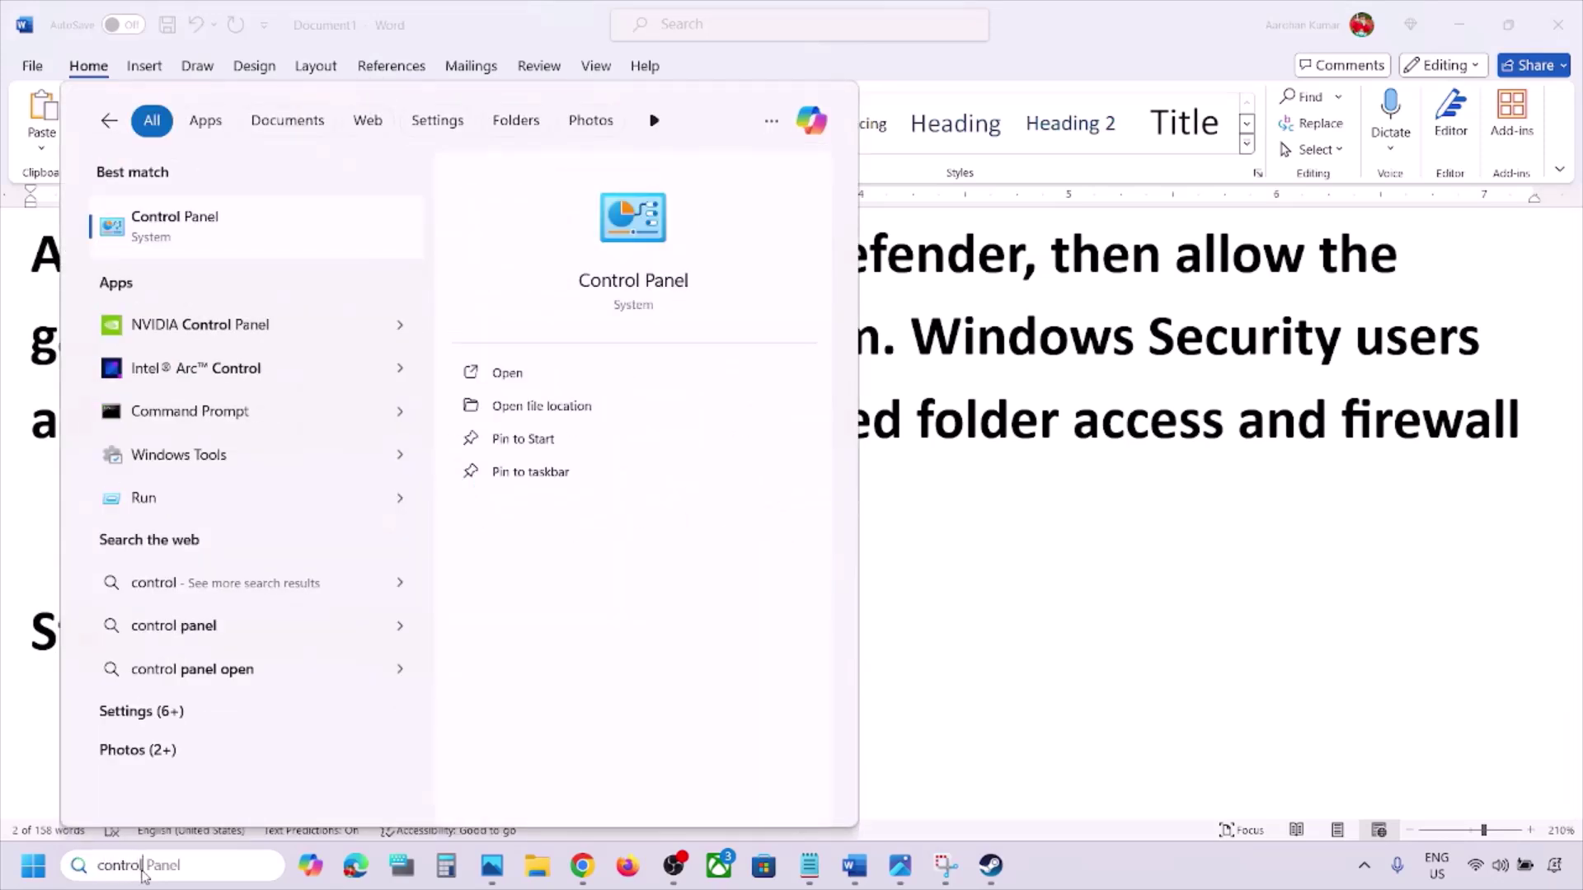
pyautogui.press('Return')
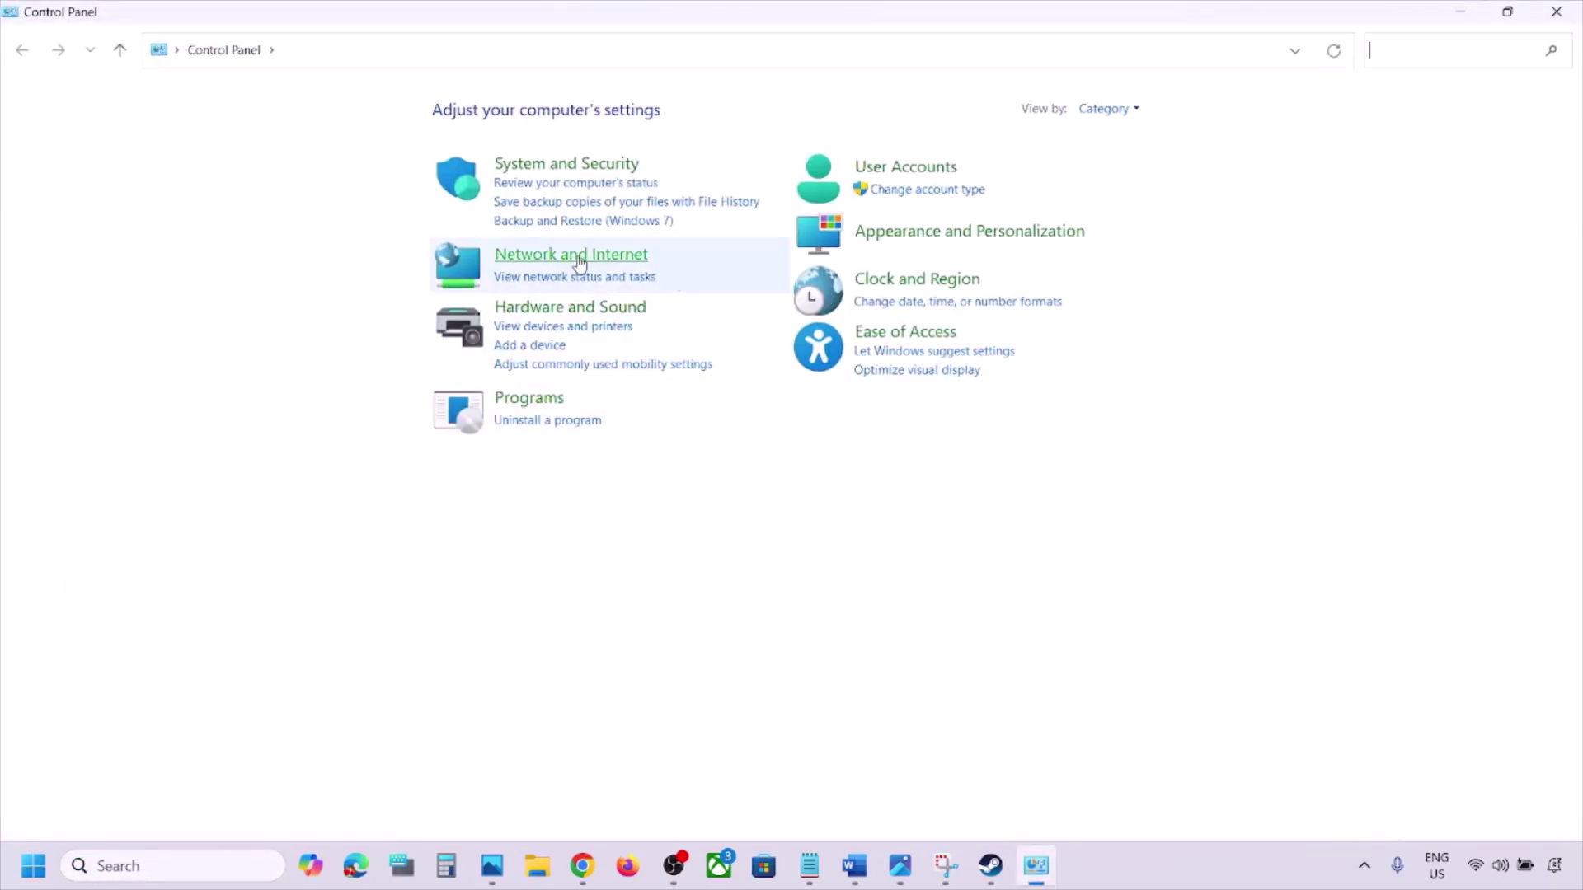
pyautogui.click(579, 263)
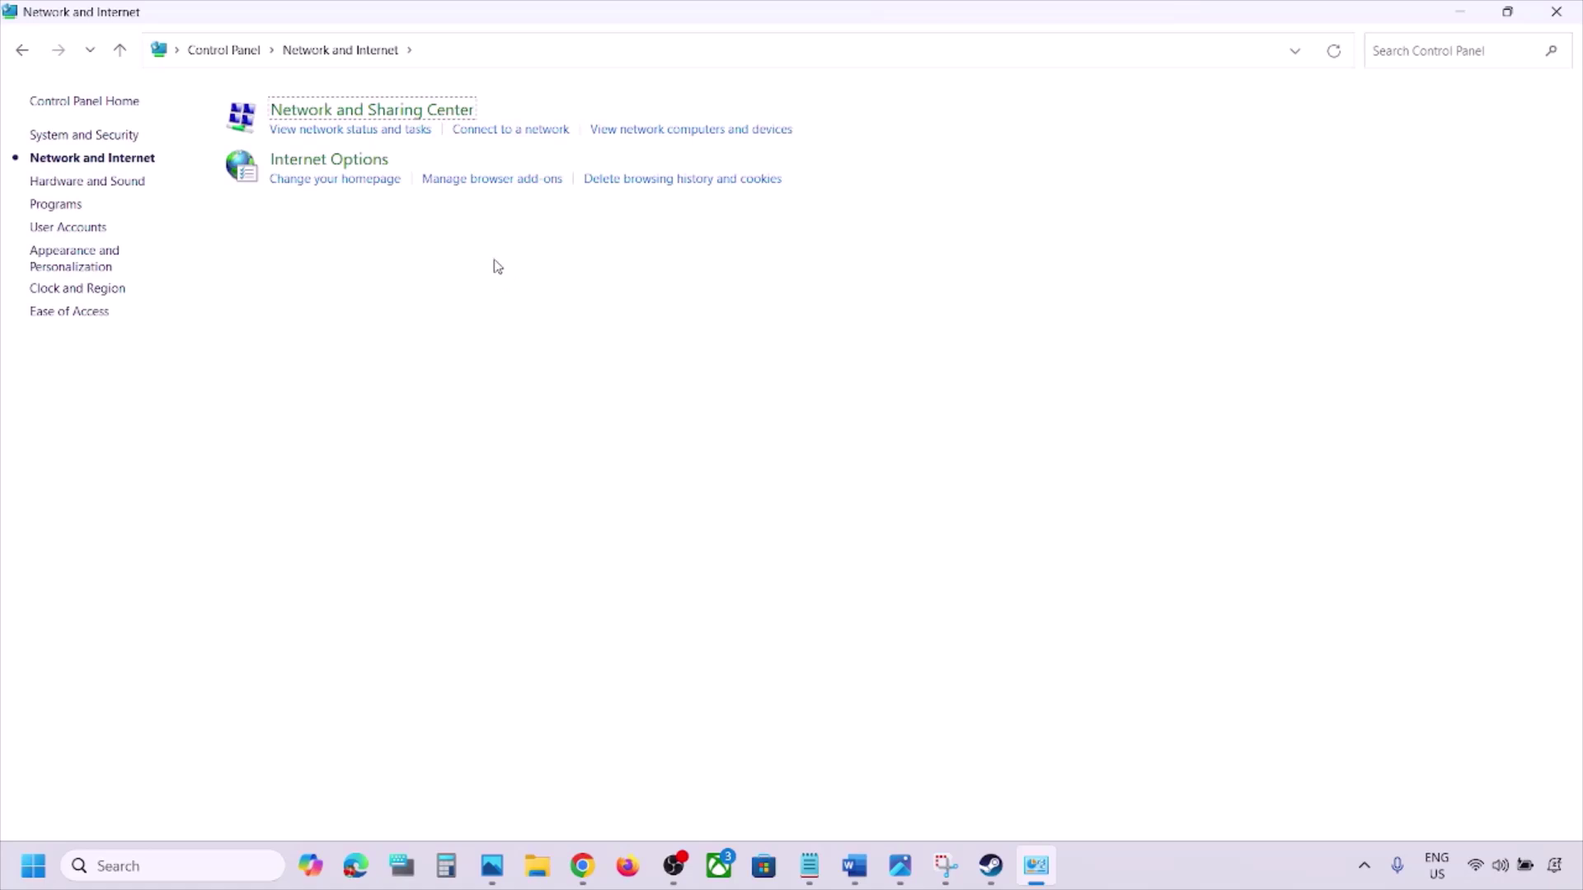
pyautogui.click(381, 115)
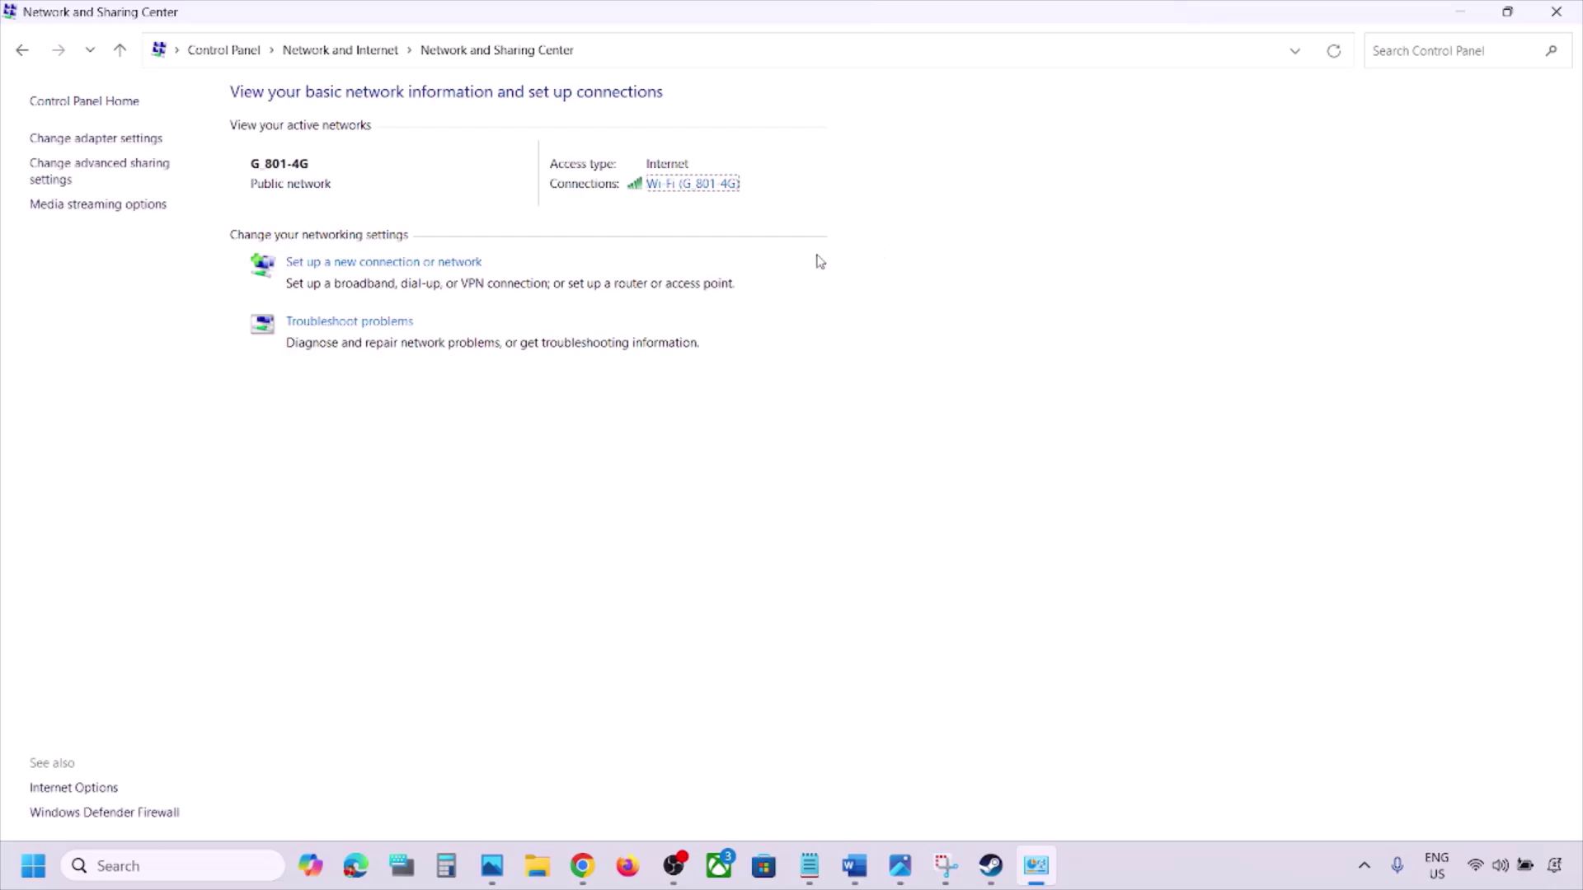
# - Set the Wi-Fi connection's IPv4 DNS servers to 8.8.8.8 preferred and 8.8.4.4 alternate, with settings validated upon exit
pyautogui.click(679, 185)
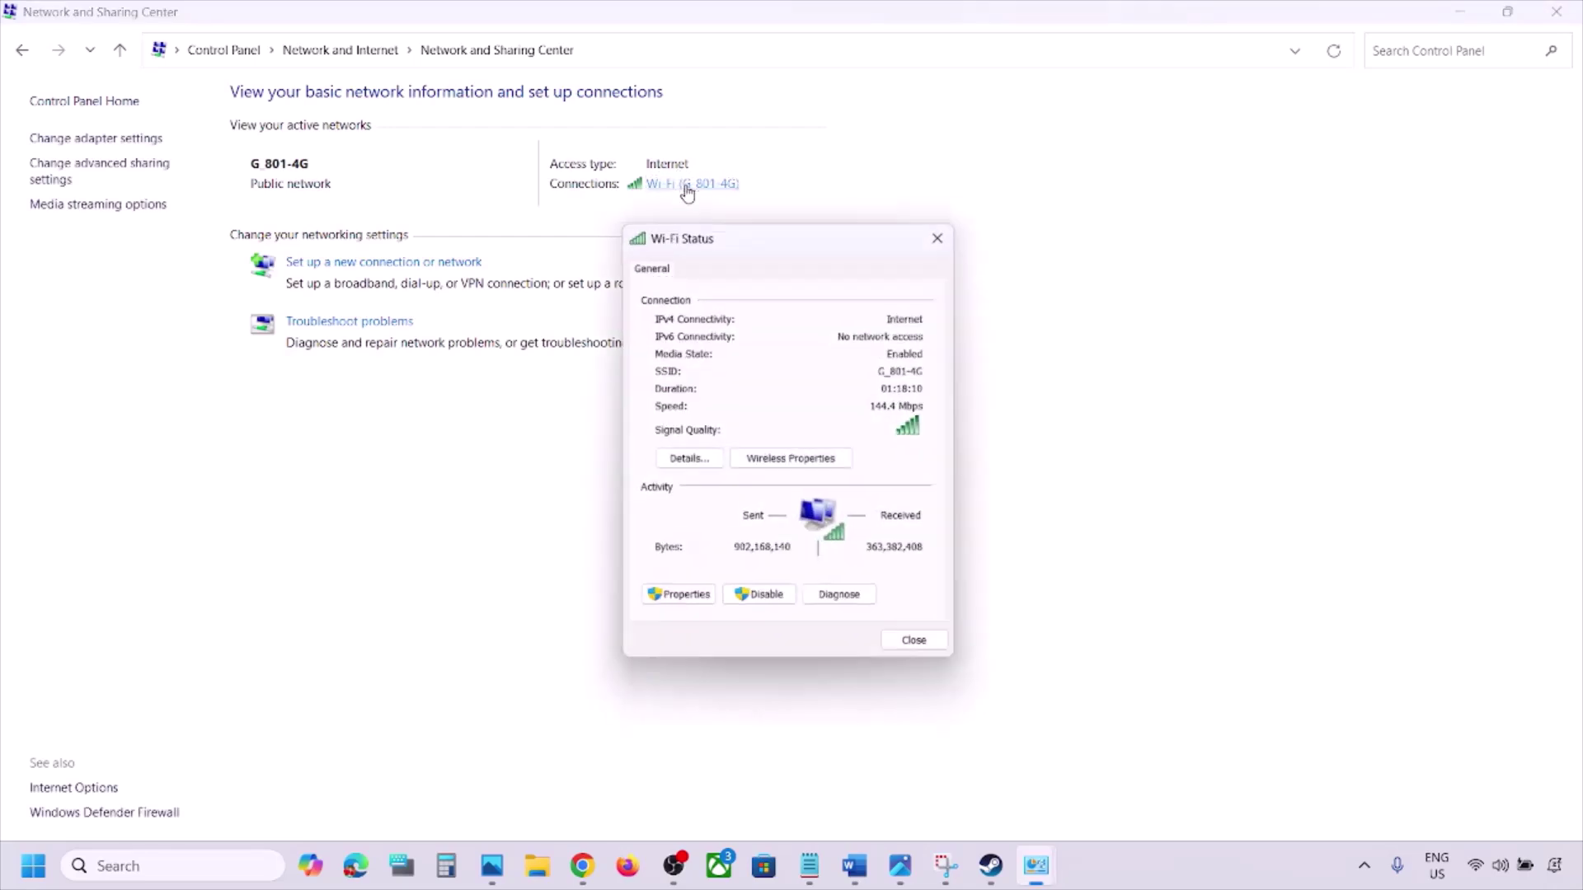
pyautogui.click(682, 604)
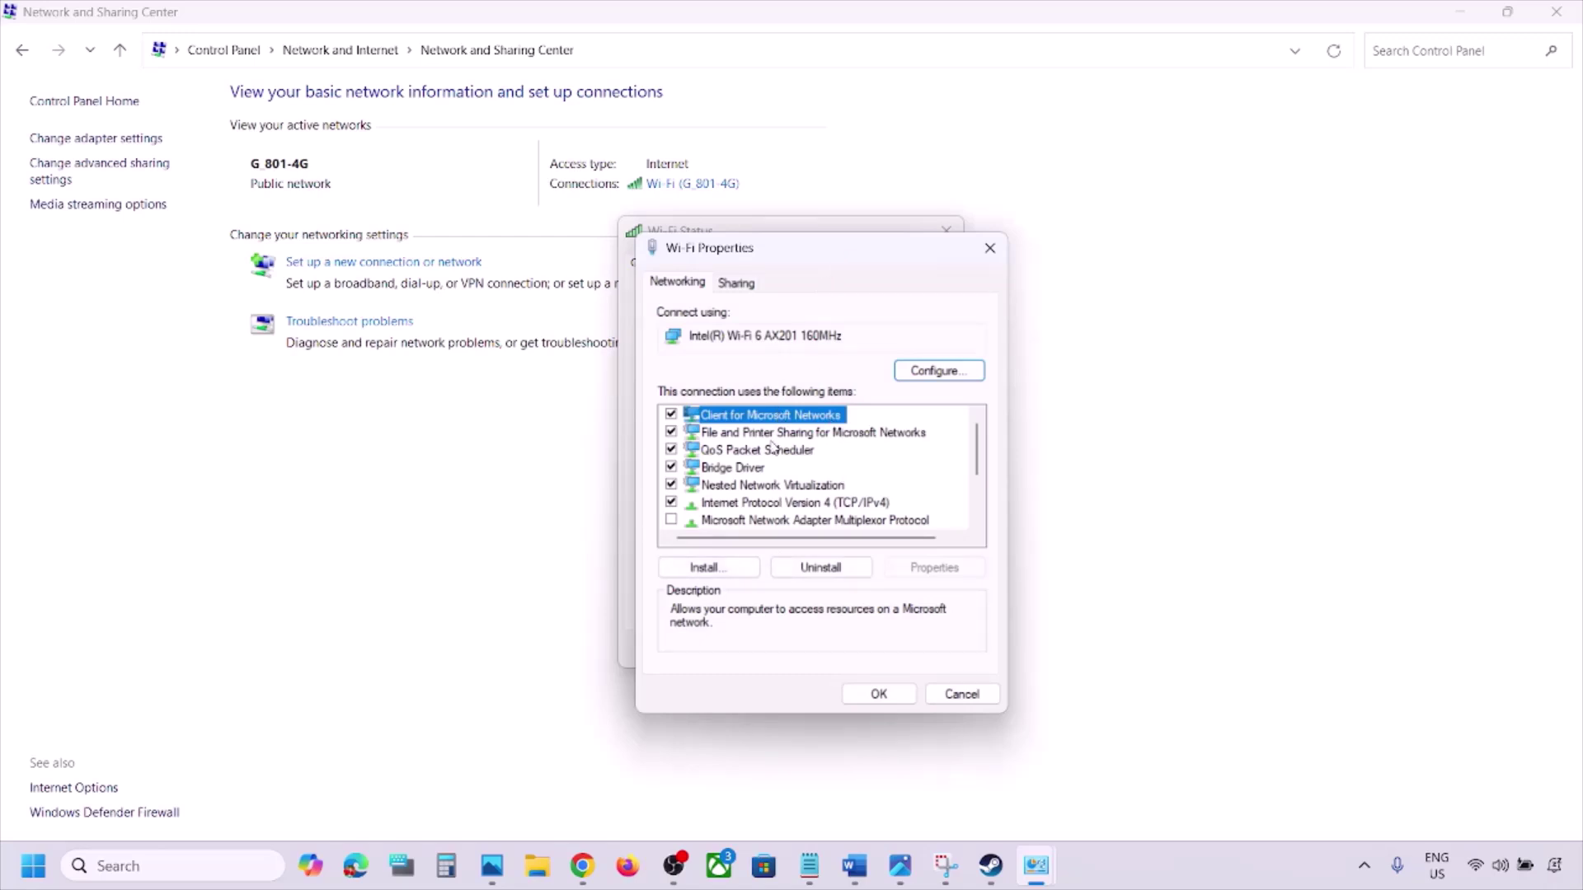
pyautogui.click(769, 505)
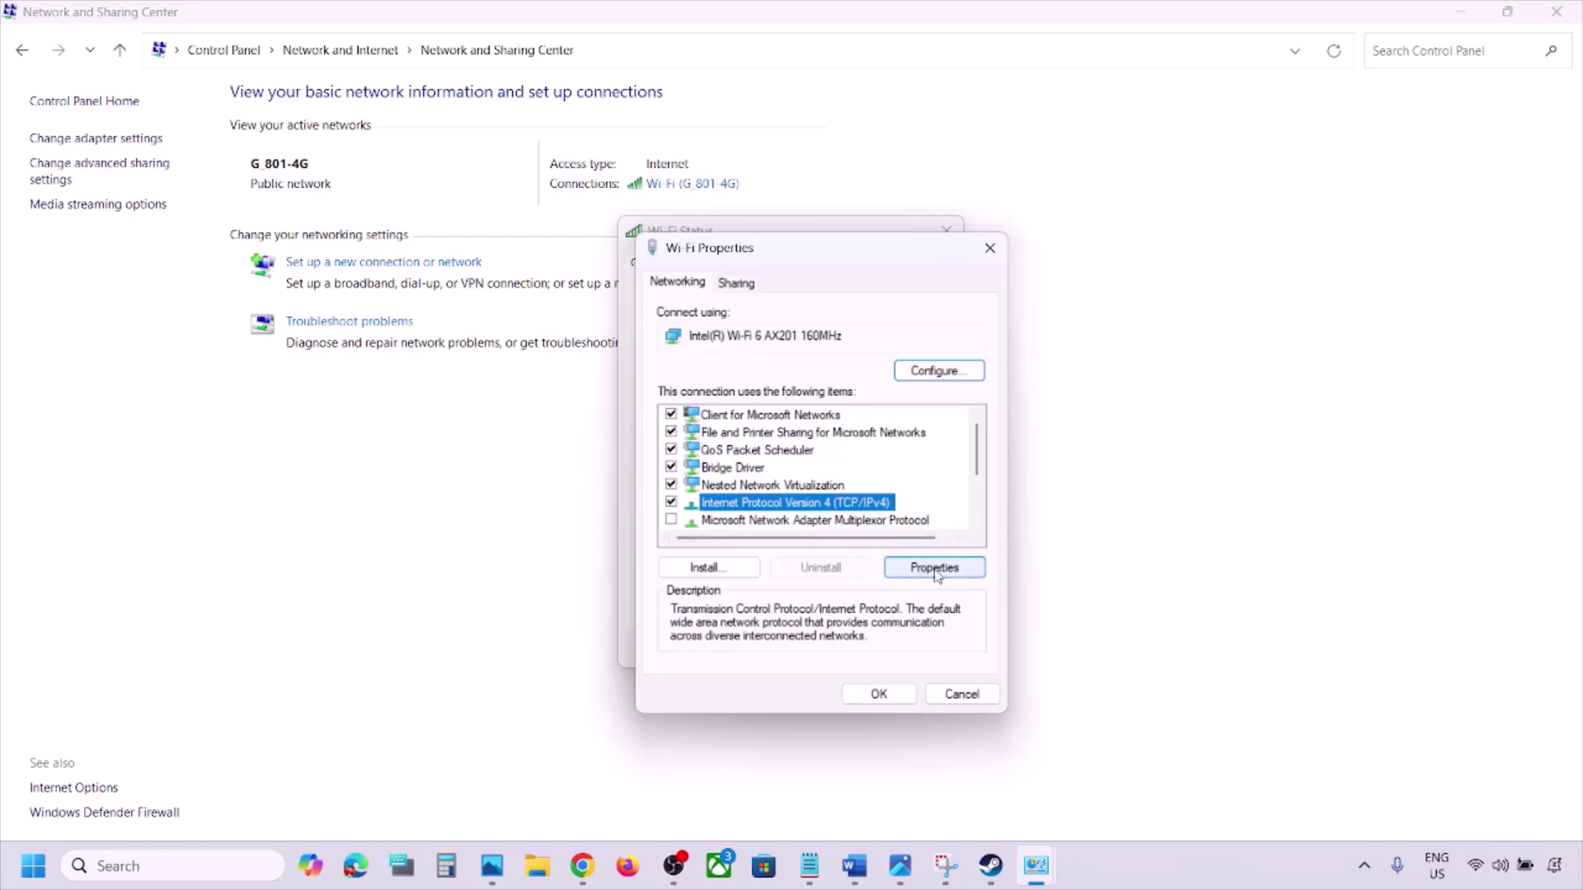
pyautogui.click(910, 569)
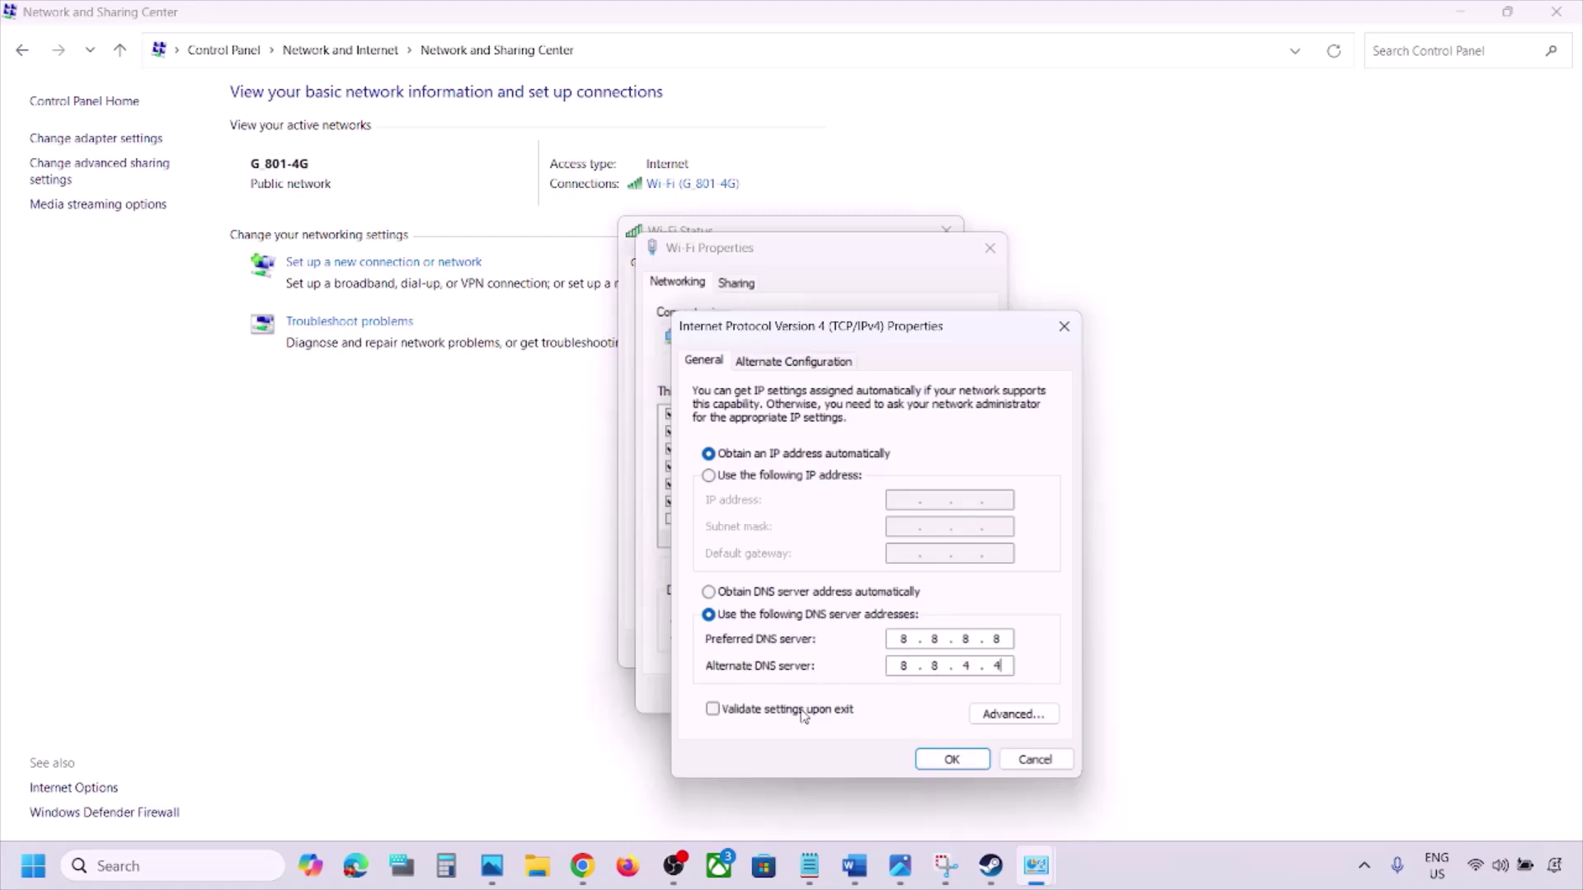
pyautogui.click(711, 714)
pyautogui.click(936, 759)
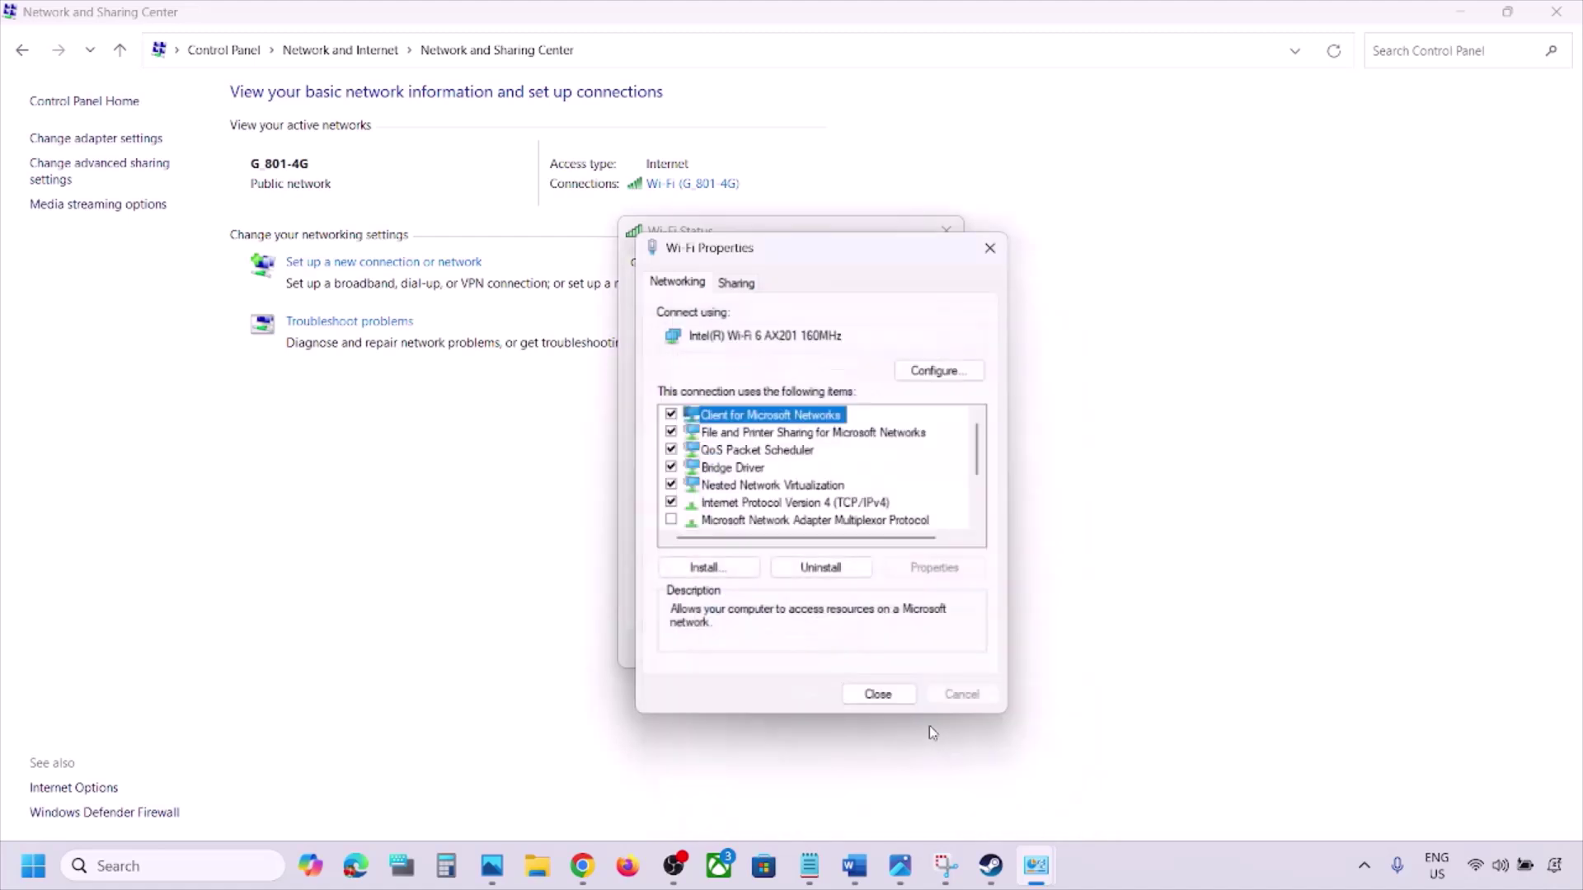
# - Close the Wi-Fi properties, network troubleshooter and Wi-Fi status windows, and return to the Word document
pyautogui.click(884, 691)
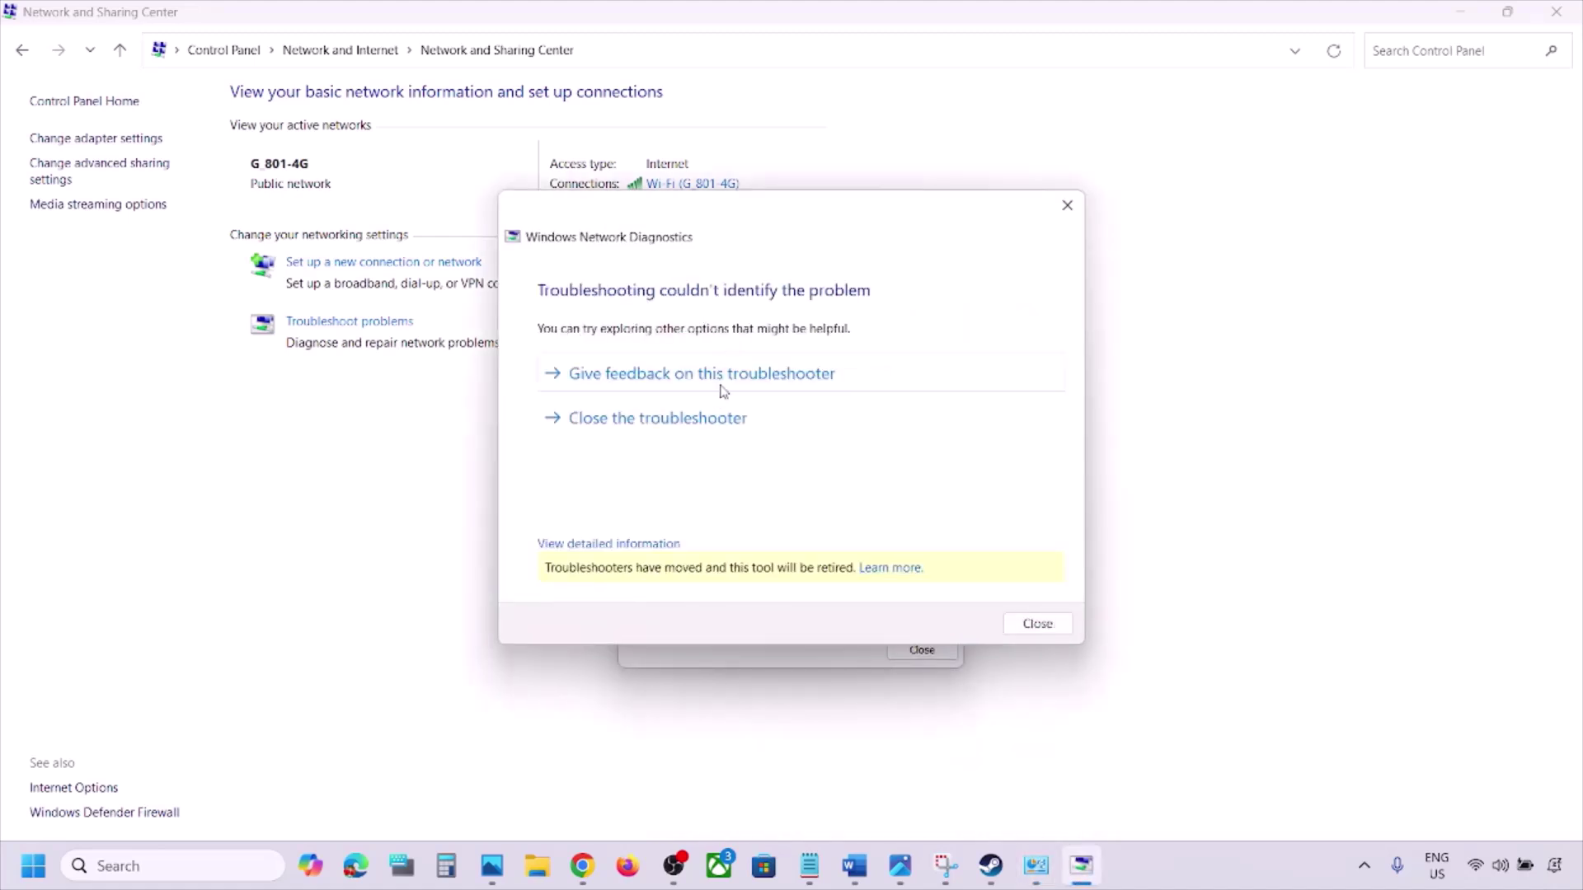
pyautogui.click(806, 427)
pyautogui.click(920, 649)
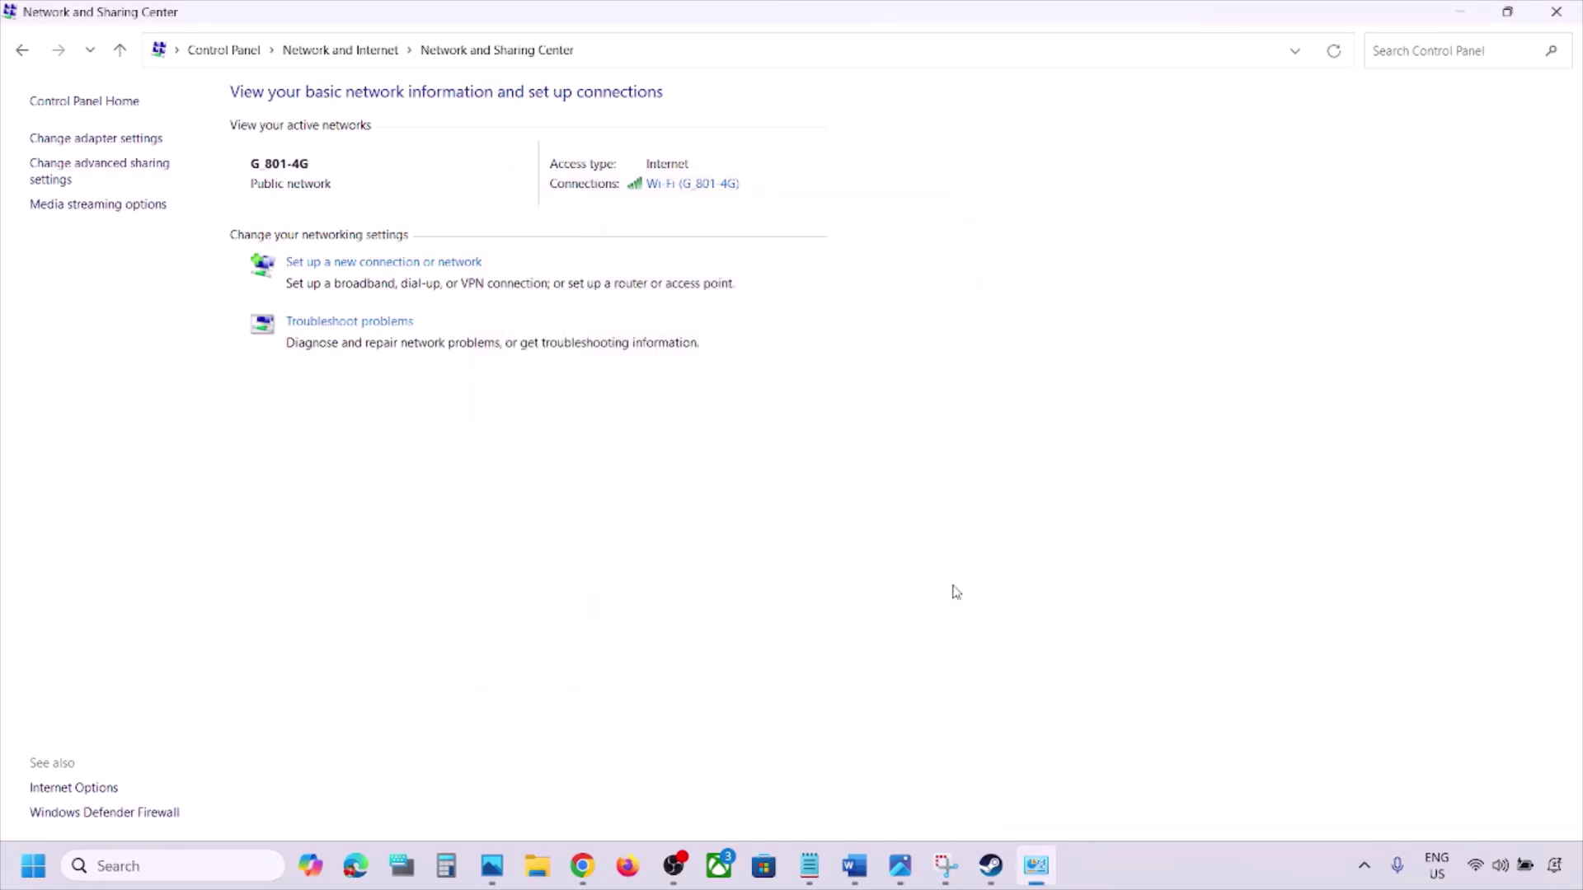
pyautogui.click(854, 866)
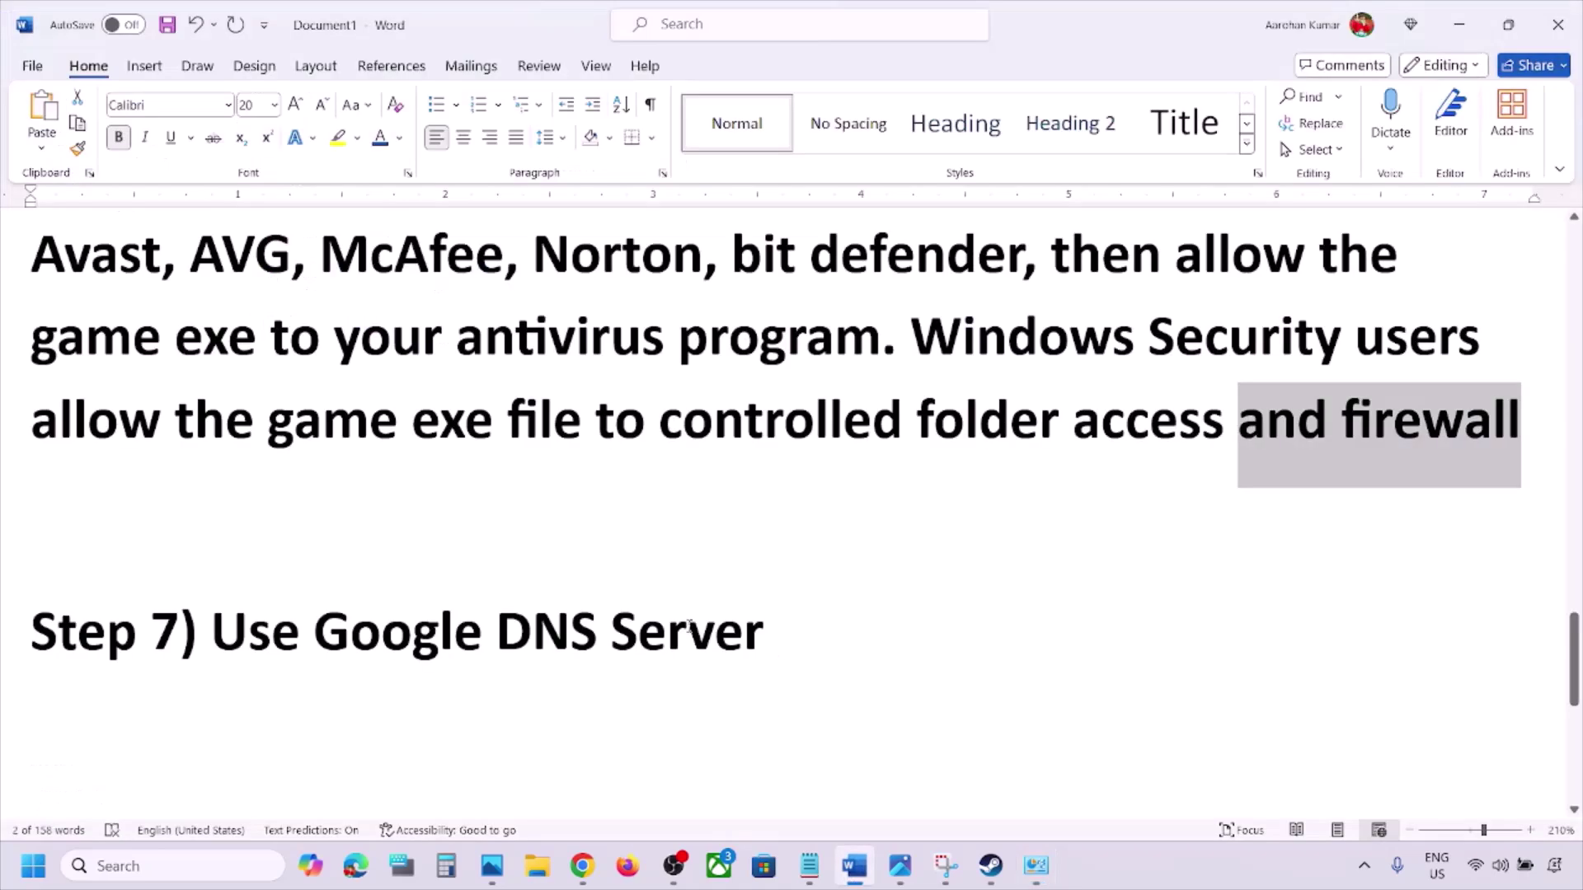
# - Go to Step 8 in the Word document, highlight "Switch to a different network", and connect to the G_801-5G Wi-Fi network
pyautogui.scroll(-3, 686, 626)
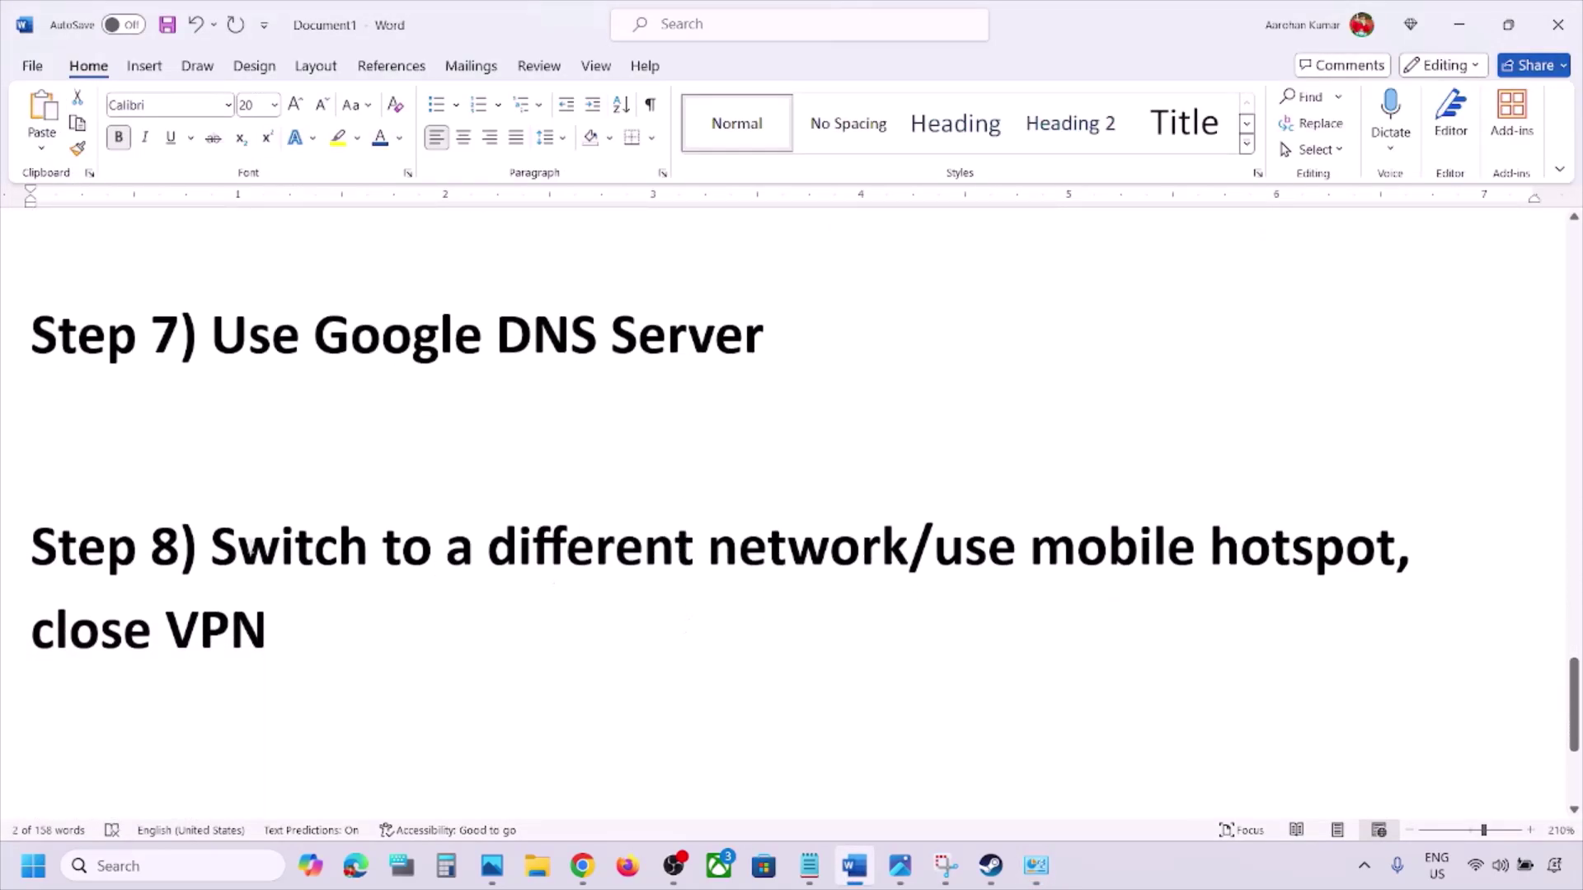
pyautogui.moveTo(227, 548); pyautogui.dragTo(837, 516)
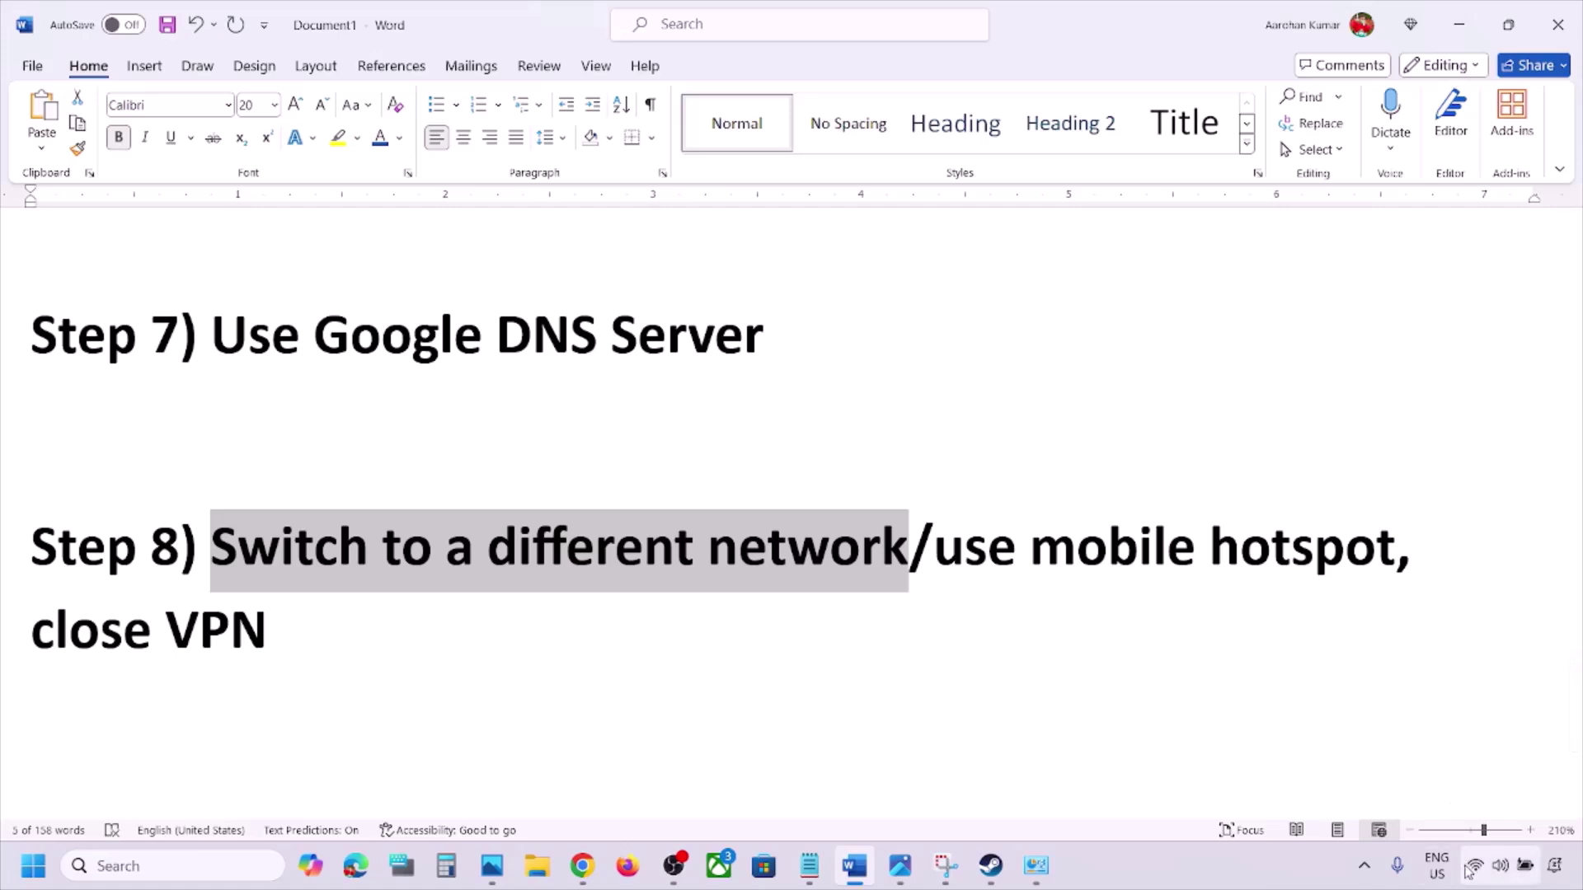
pyautogui.click(1472, 868)
pyautogui.click(1299, 476)
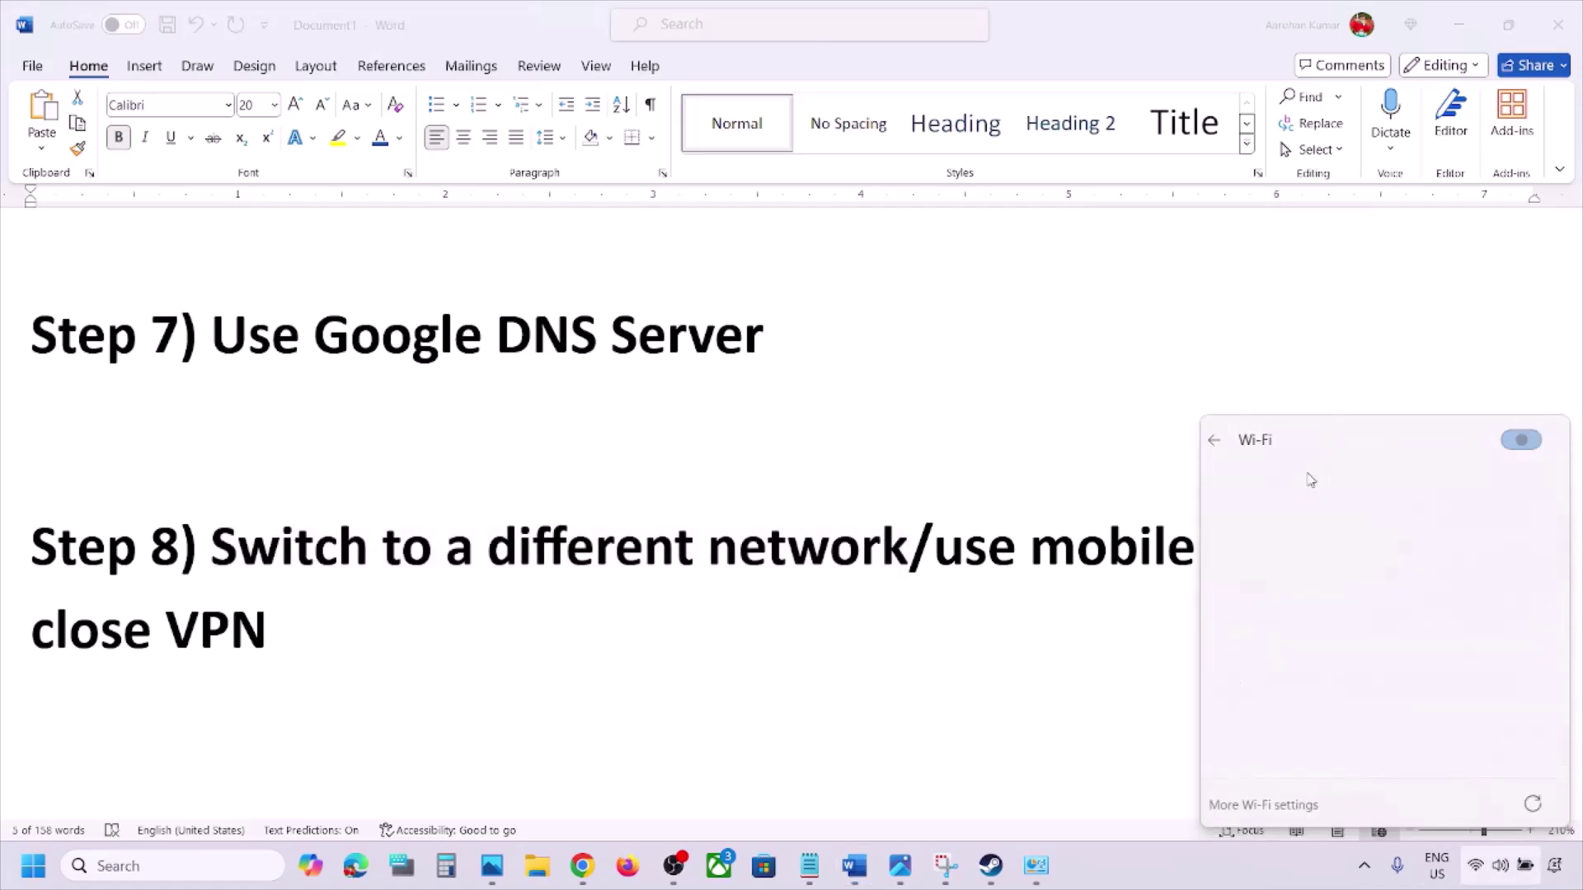
pyautogui.click(1310, 606)
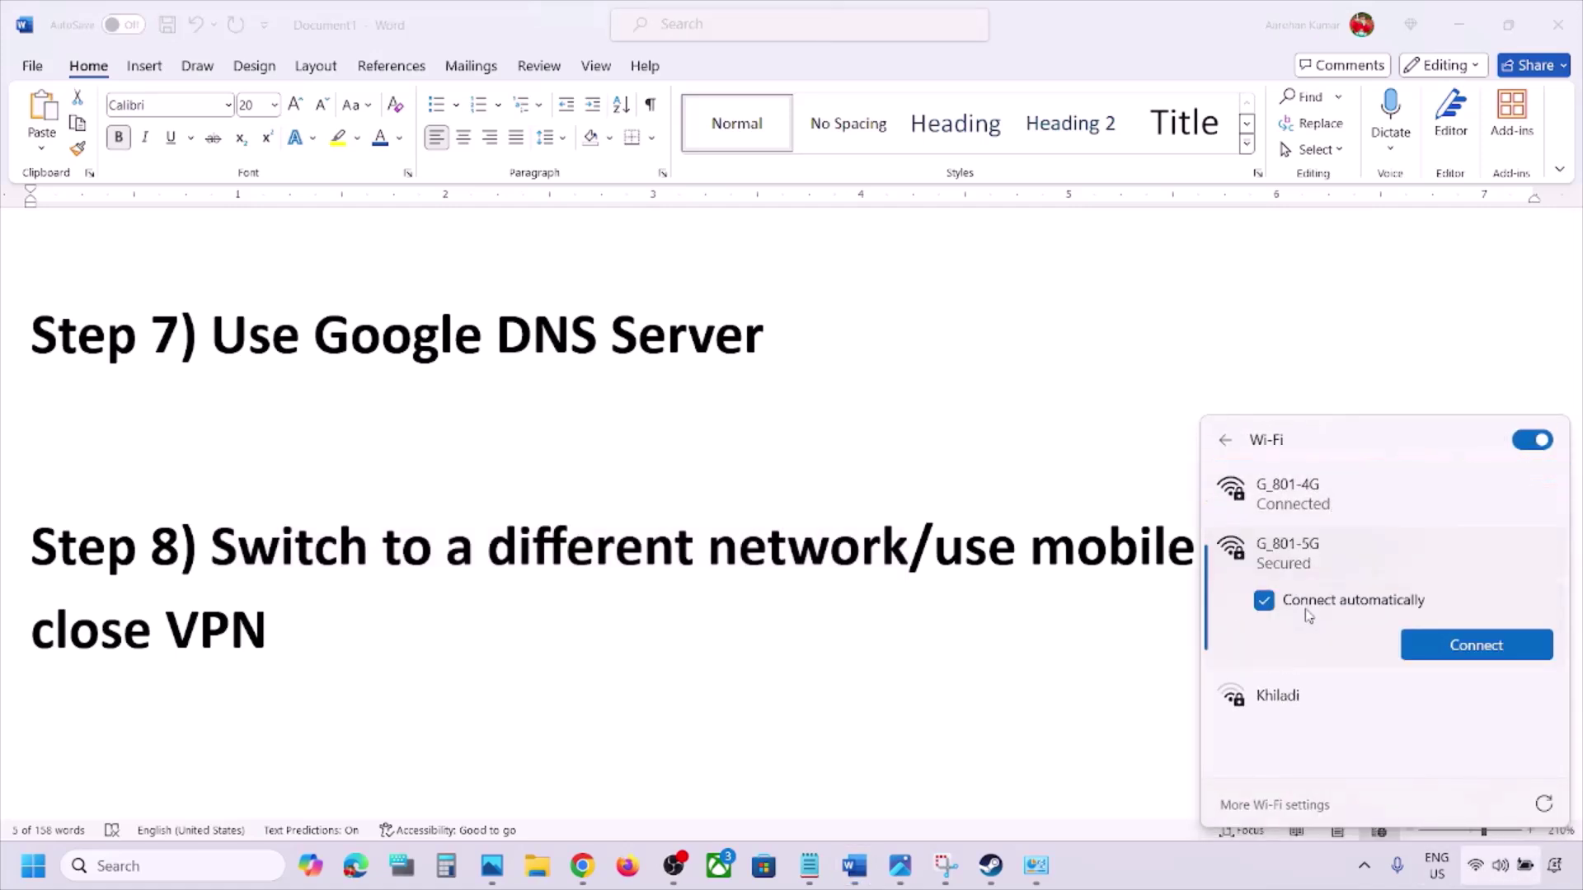
pyautogui.click(1439, 647)
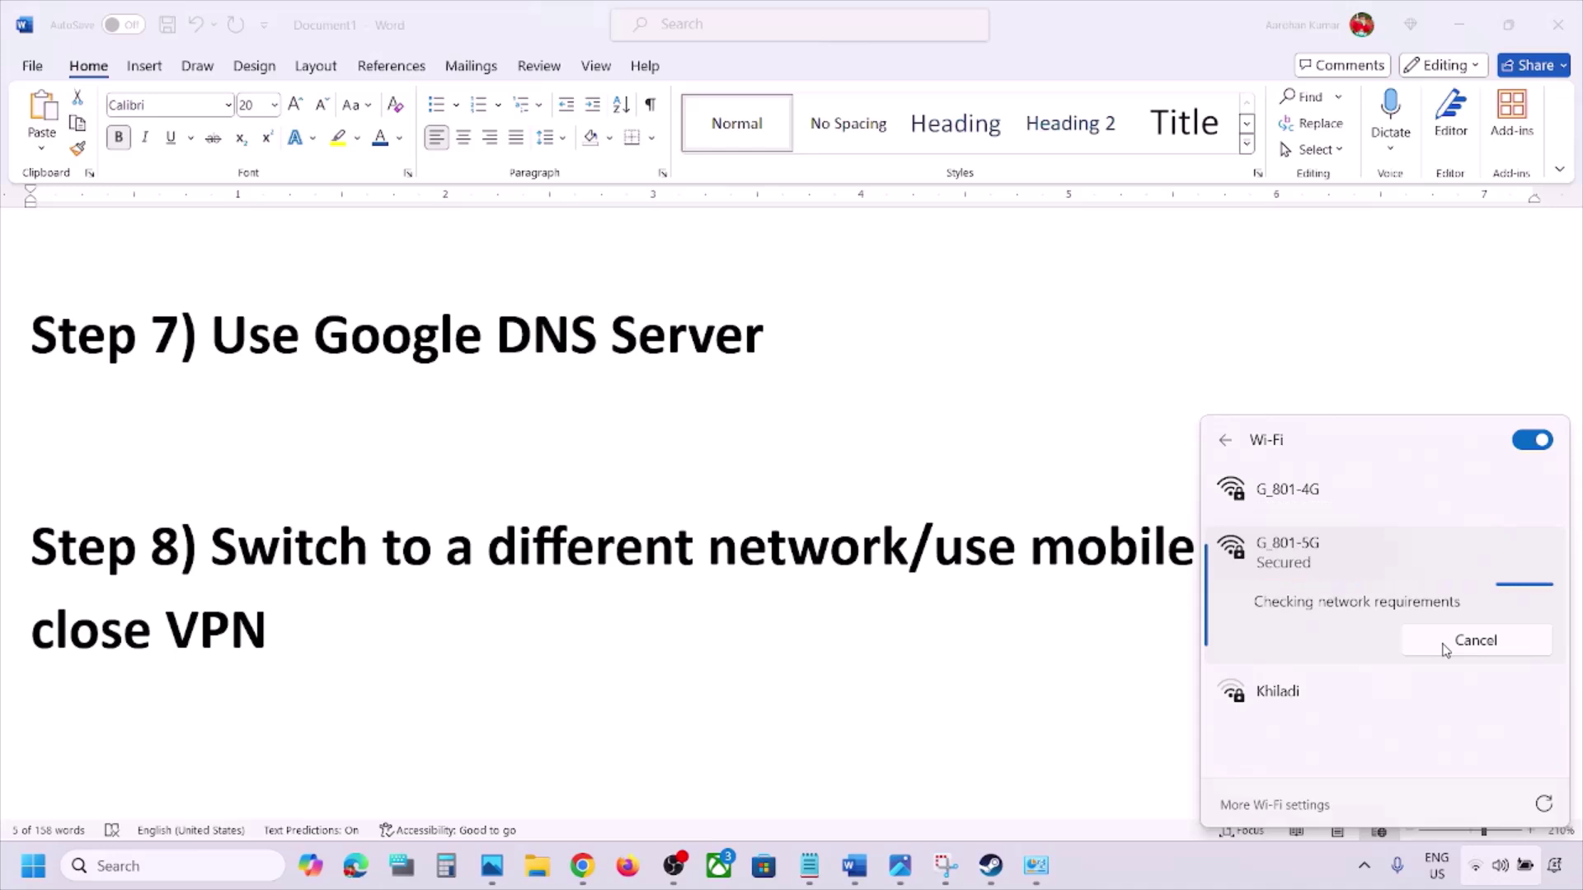
pyautogui.click(1052, 535)
# - Mark the "use mobile hotspot" advice in Step 8, view the available Wi-Fi networks, and return to the document without switching
pyautogui.moveTo(939, 551); pyautogui.dragTo(1306, 552)
pyautogui.click(1307, 554)
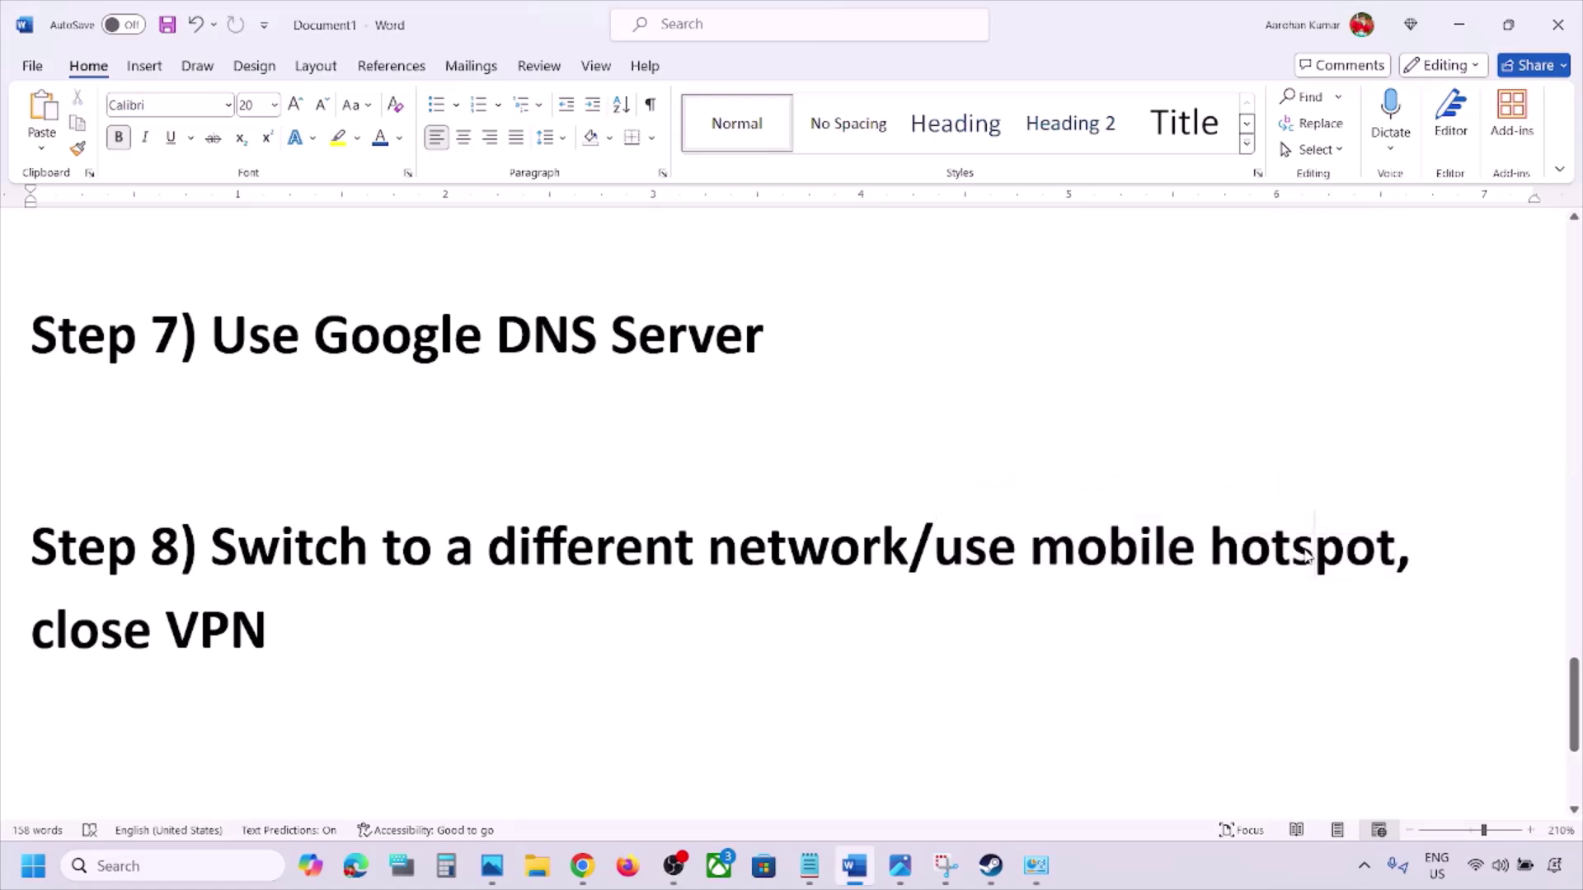
pyautogui.click(1475, 866)
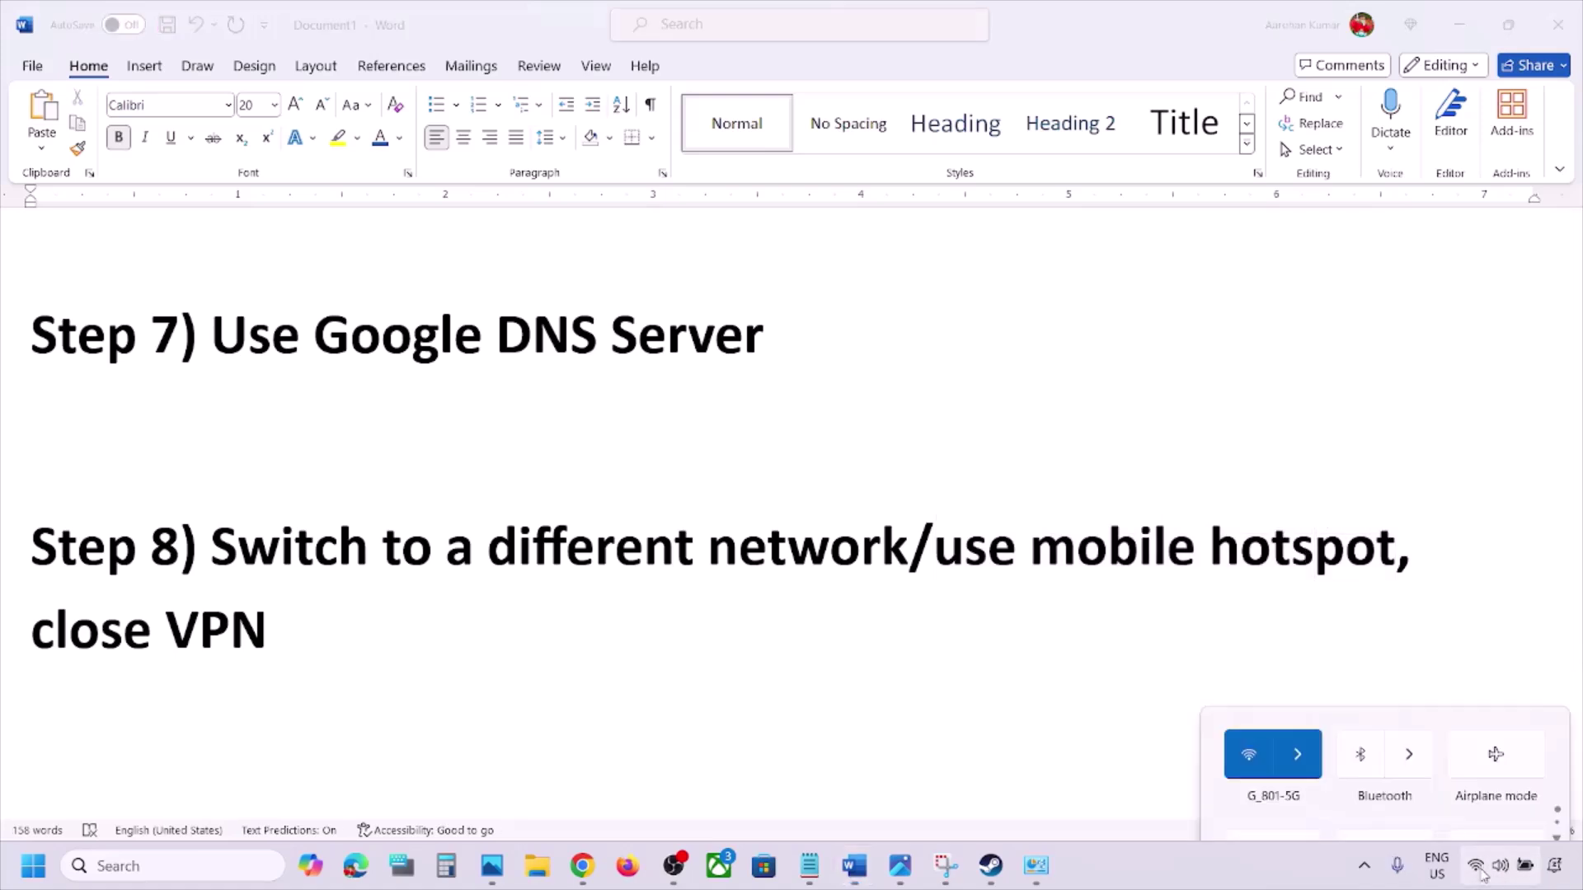
pyautogui.click(1299, 480)
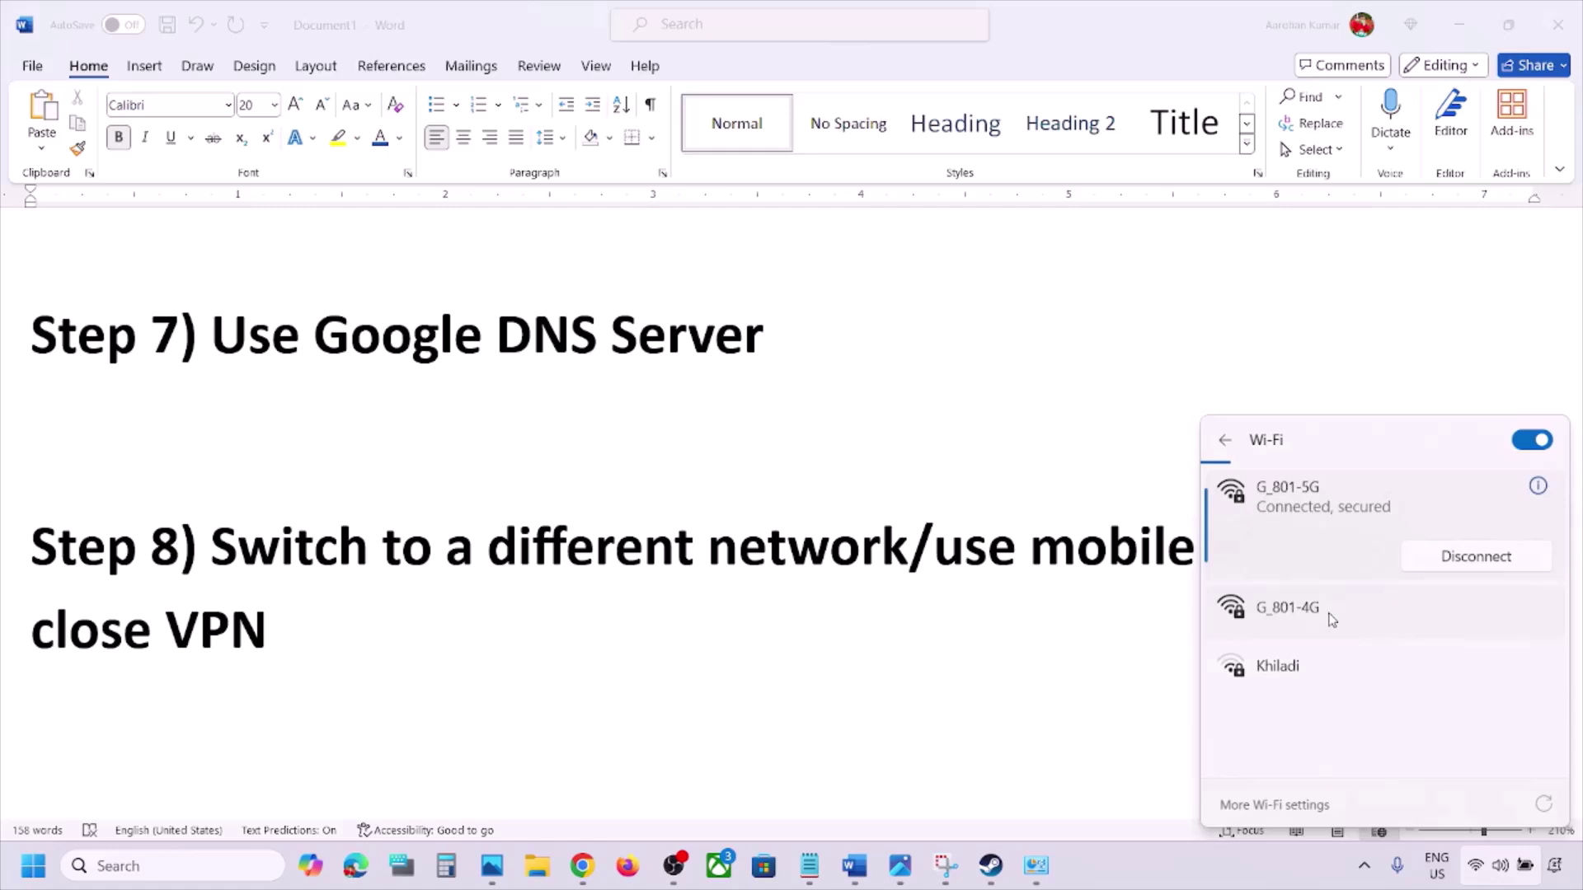
pyautogui.click(1029, 560)
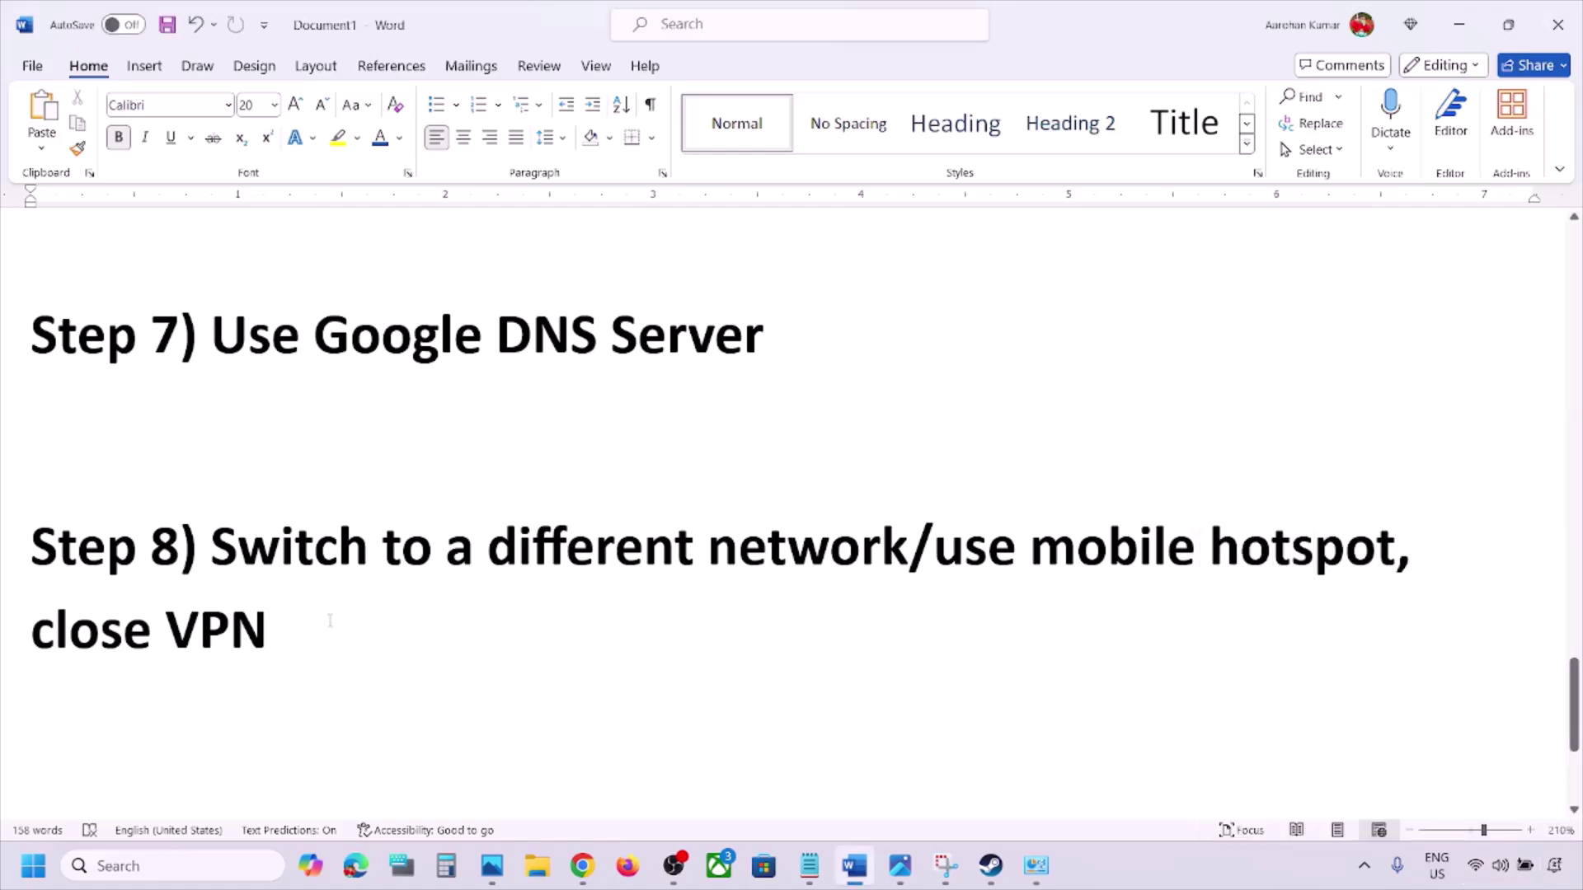
# - Highlight "close VPN" in Step 8, and highlight "Use Ethernet connection" in Step 9 of the document
pyautogui.moveTo(187, 614); pyautogui.dragTo(74, 626)
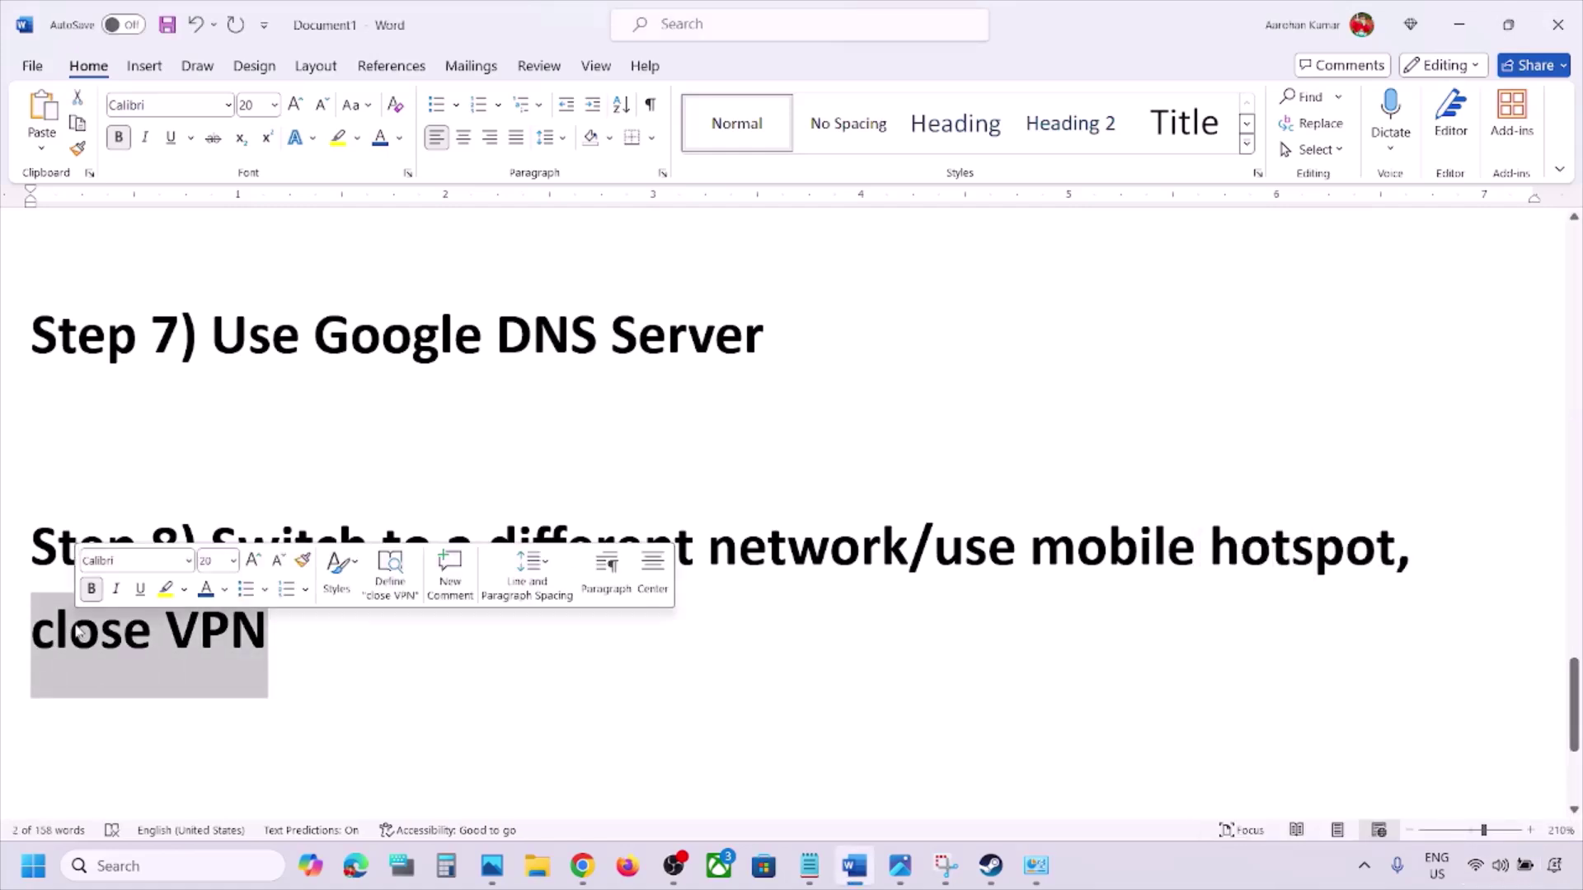
pyautogui.click(385, 654)
pyautogui.scroll(-2, 386, 653)
pyautogui.scroll(-1, 385, 654)
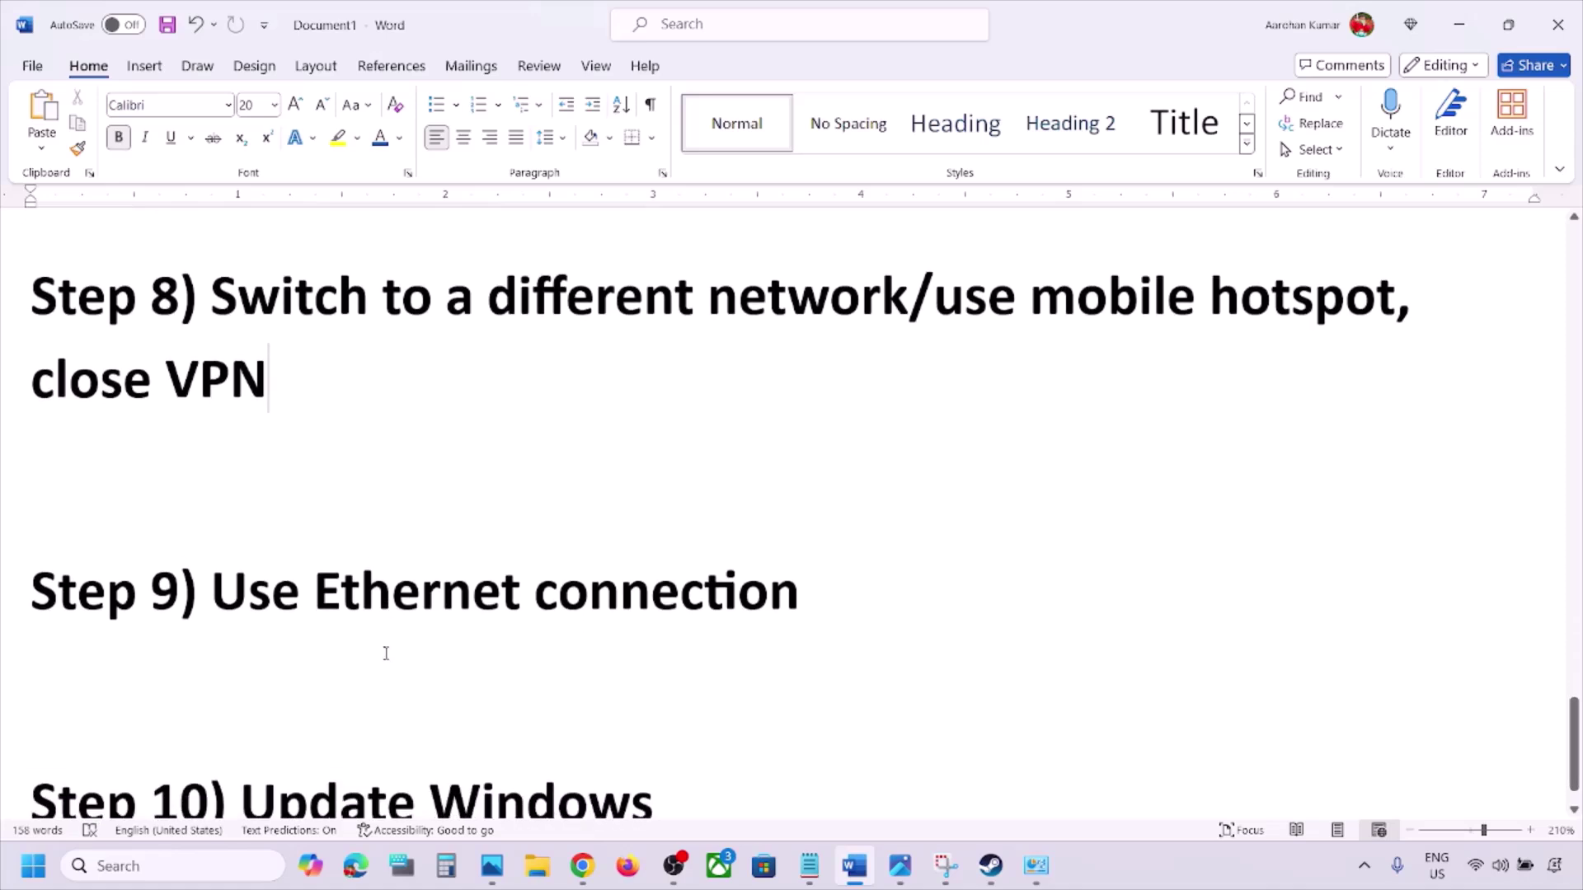
pyautogui.moveTo(212, 591); pyautogui.dragTo(790, 587)
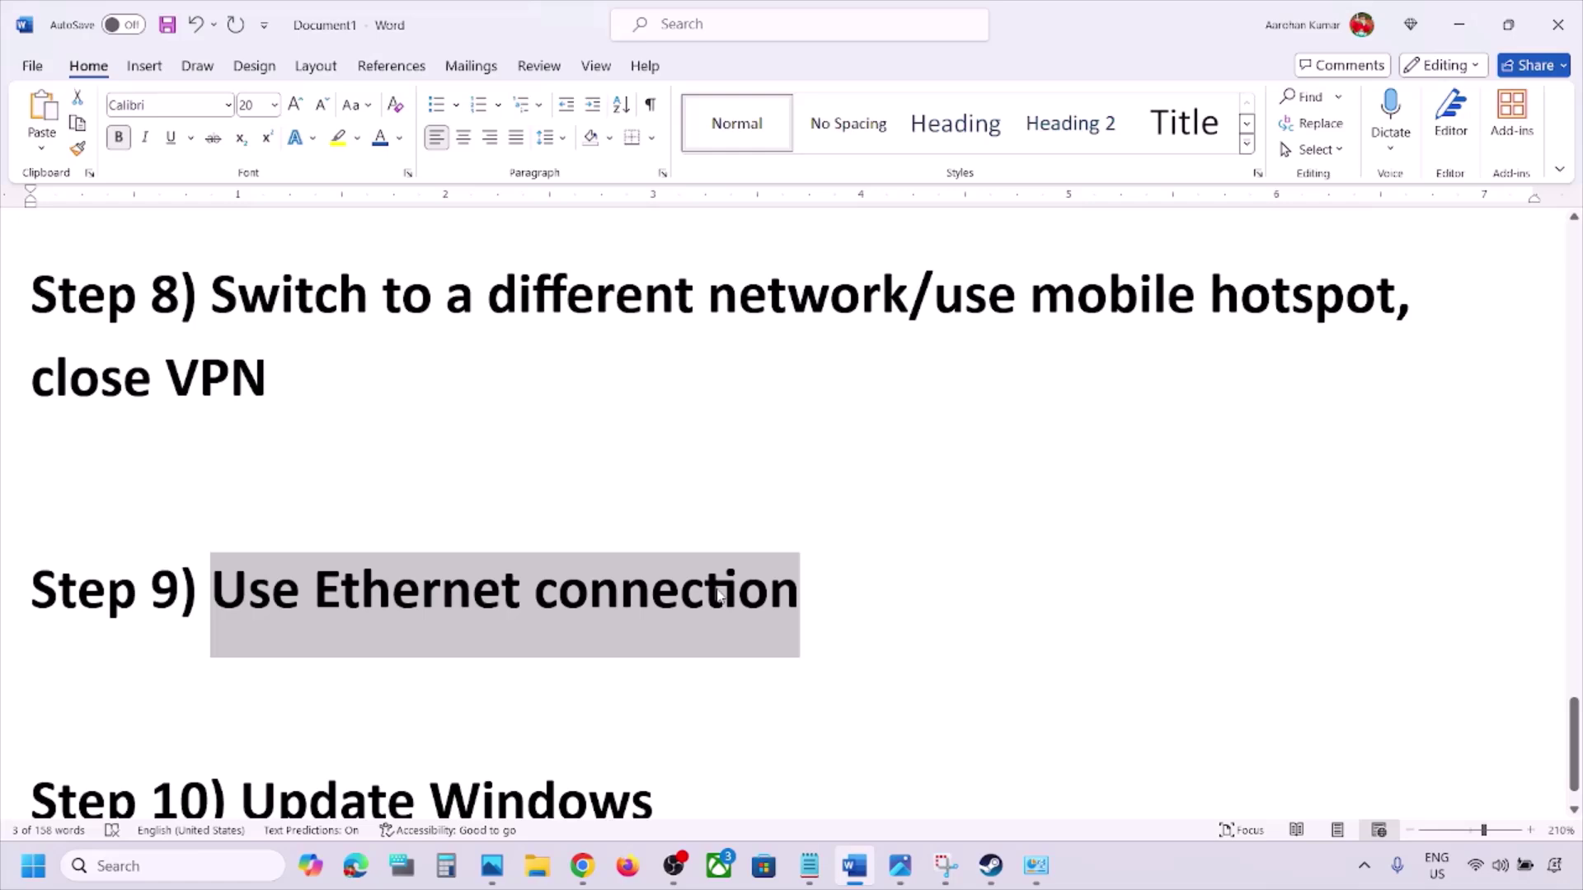
# - Highlight "Update Windows" in Step 10, switch to Windows Settings, and check for updates in Windows Update
pyautogui.scroll(-1, 717, 595)
pyautogui.moveTo(285, 742); pyautogui.dragTo(724, 714)
pyautogui.press('super+i')
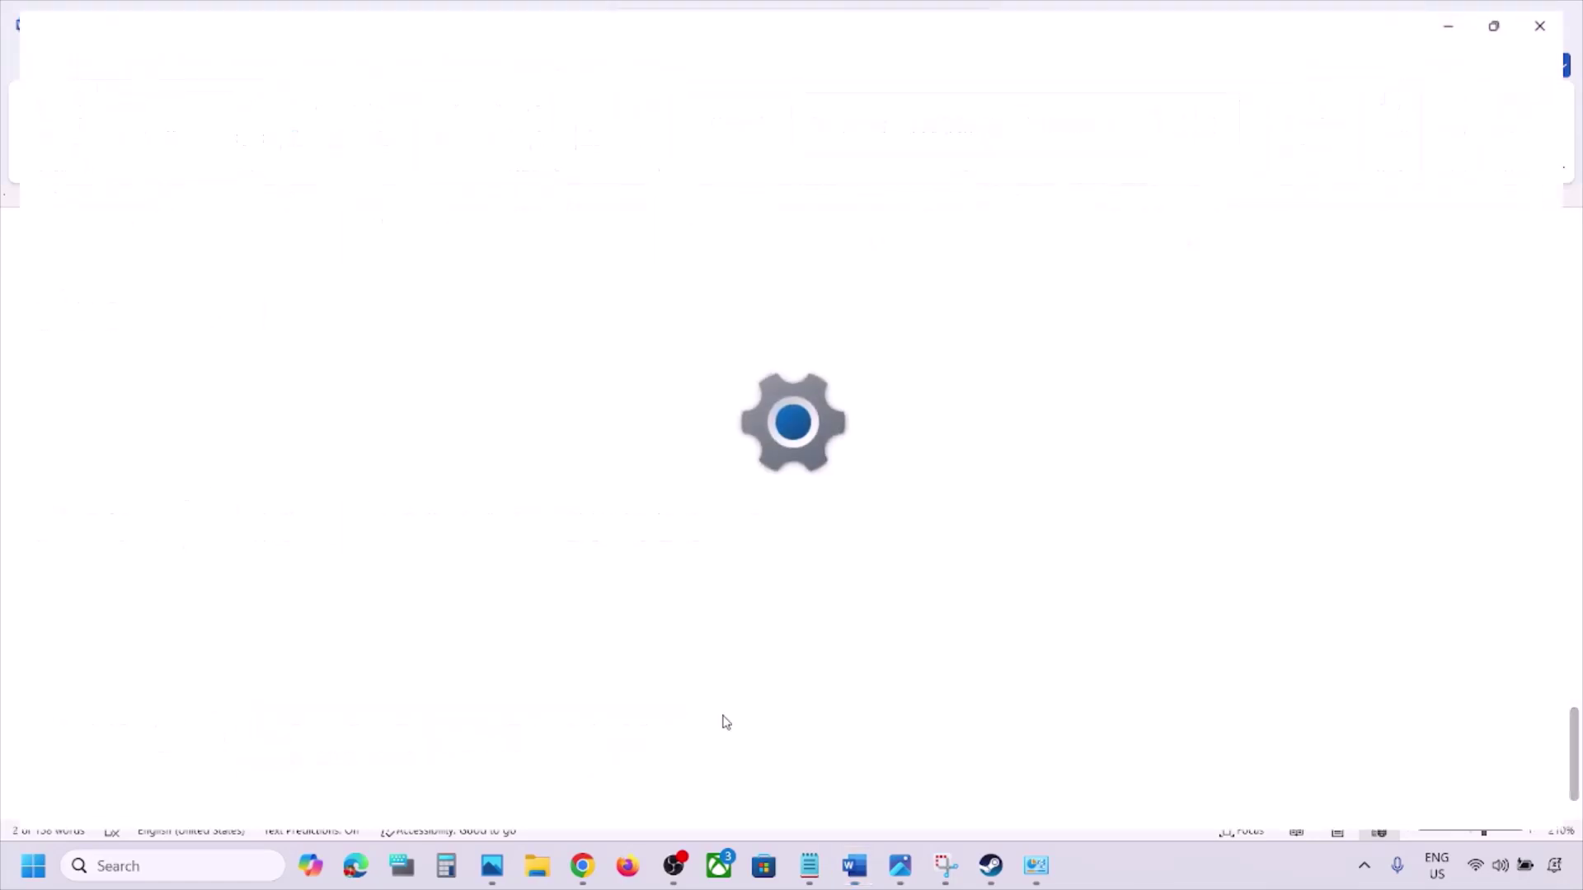
pyautogui.click(110, 672)
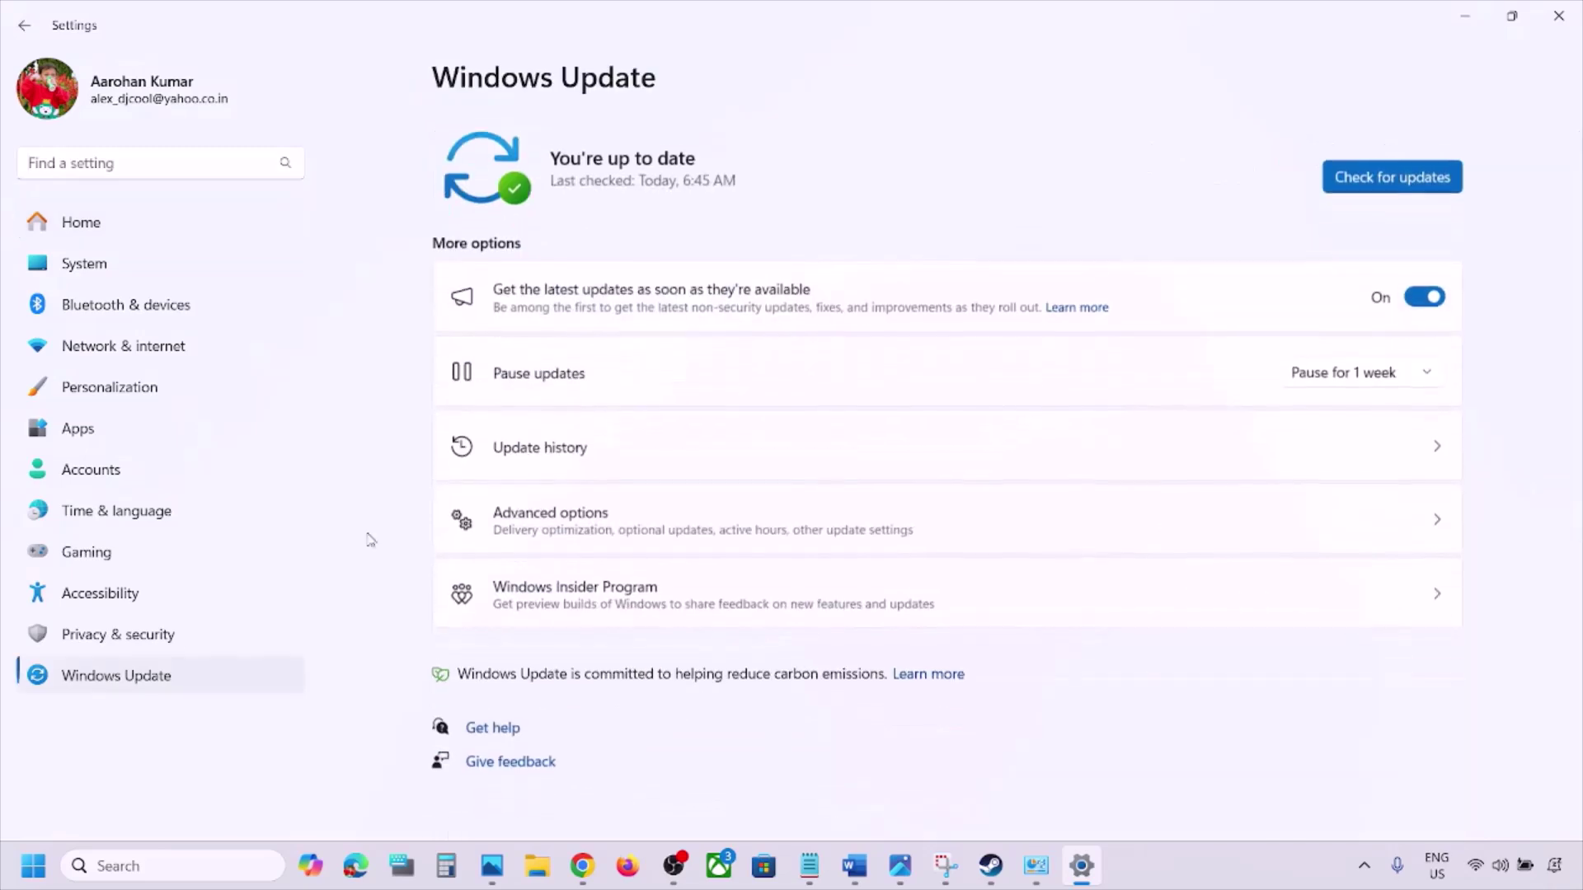
pyautogui.click(1335, 171)
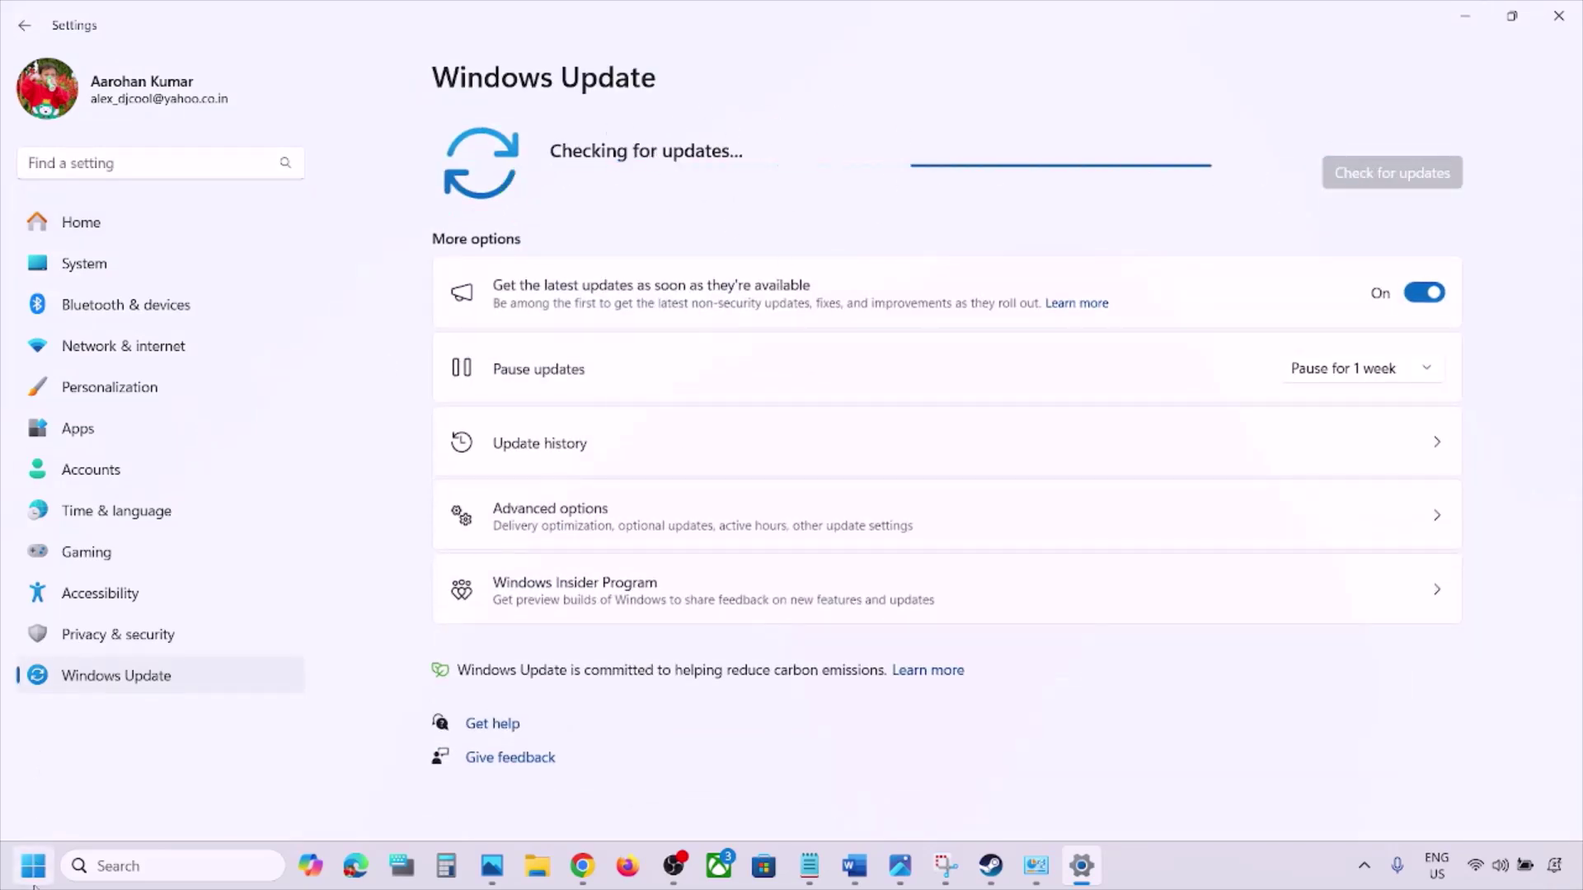
# - Show the Restart option among the Windows power options, and return to Windows Update without restarting
pyautogui.click(33, 866)
pyautogui.click(593, 800)
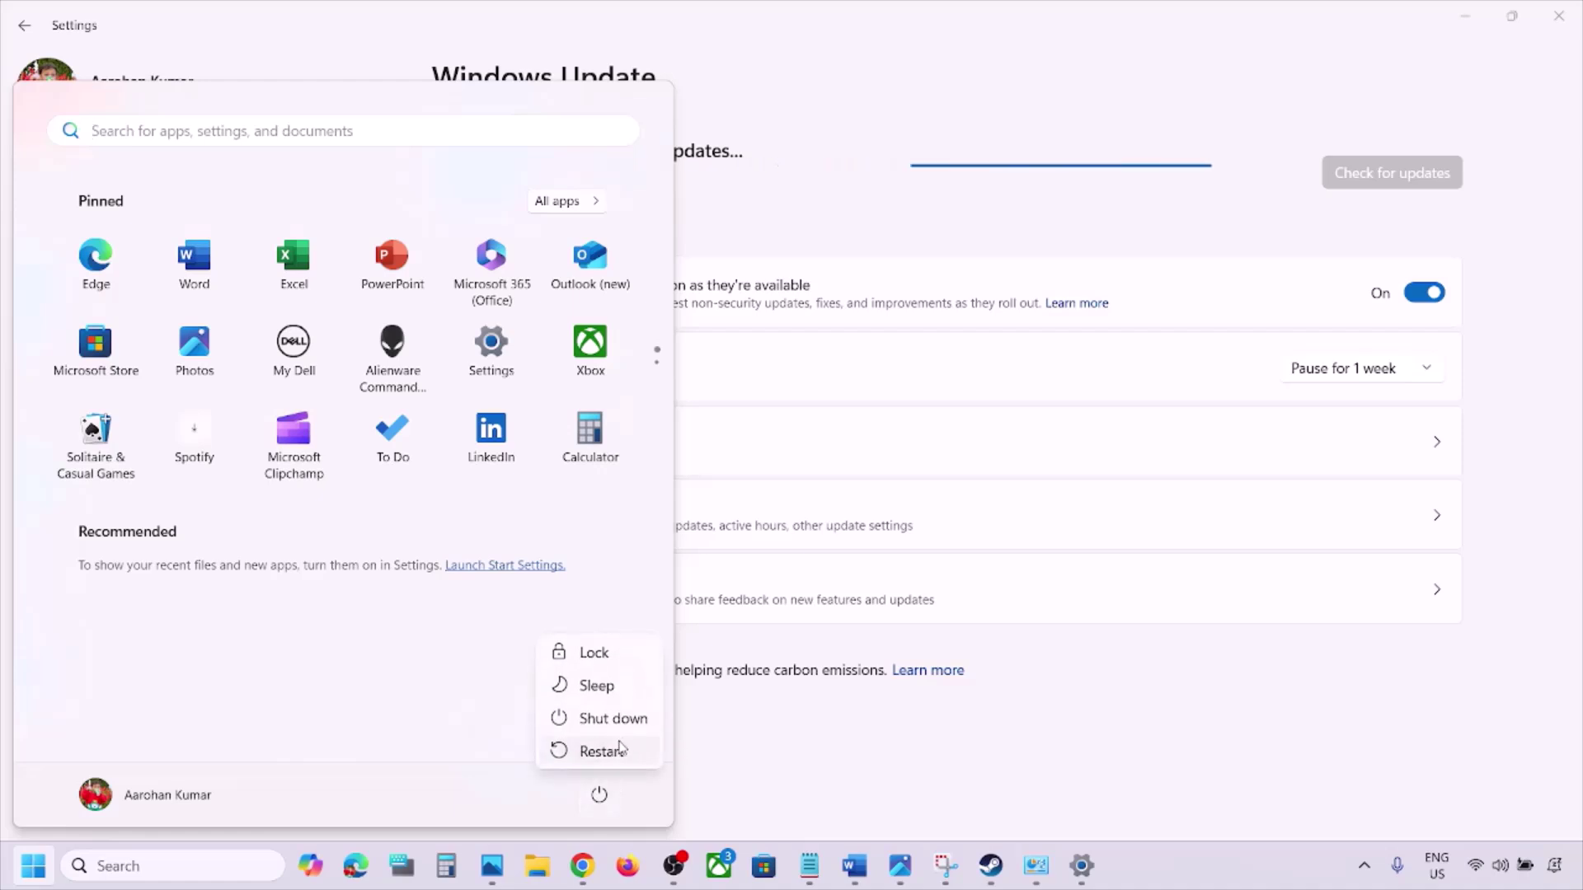
pyautogui.click(1166, 693)
pyautogui.click(1167, 692)
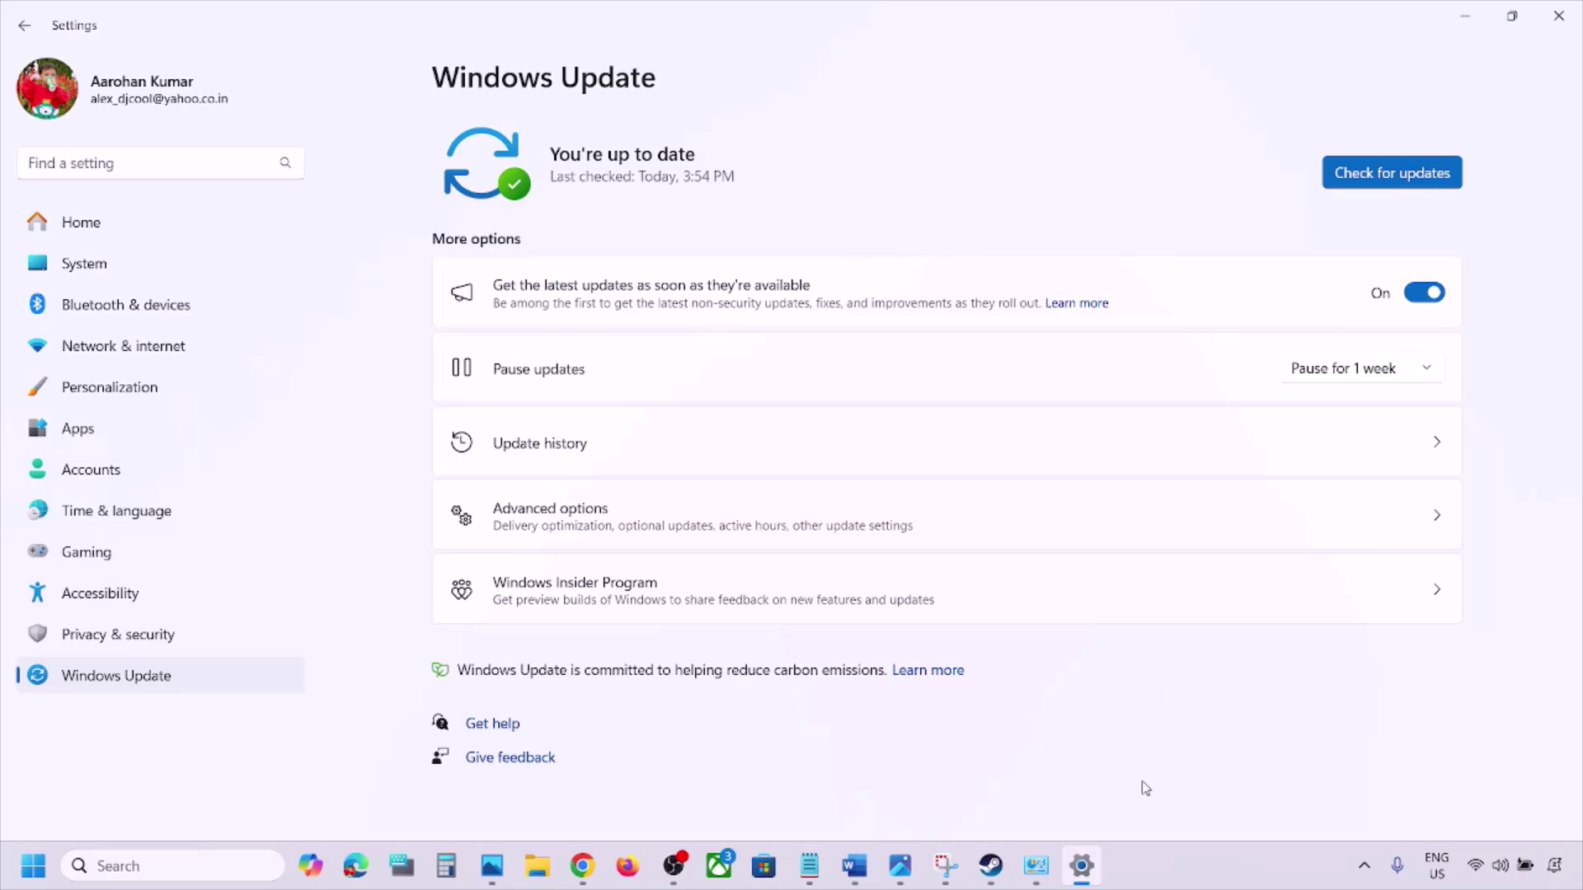
pyautogui.click(1171, 868)
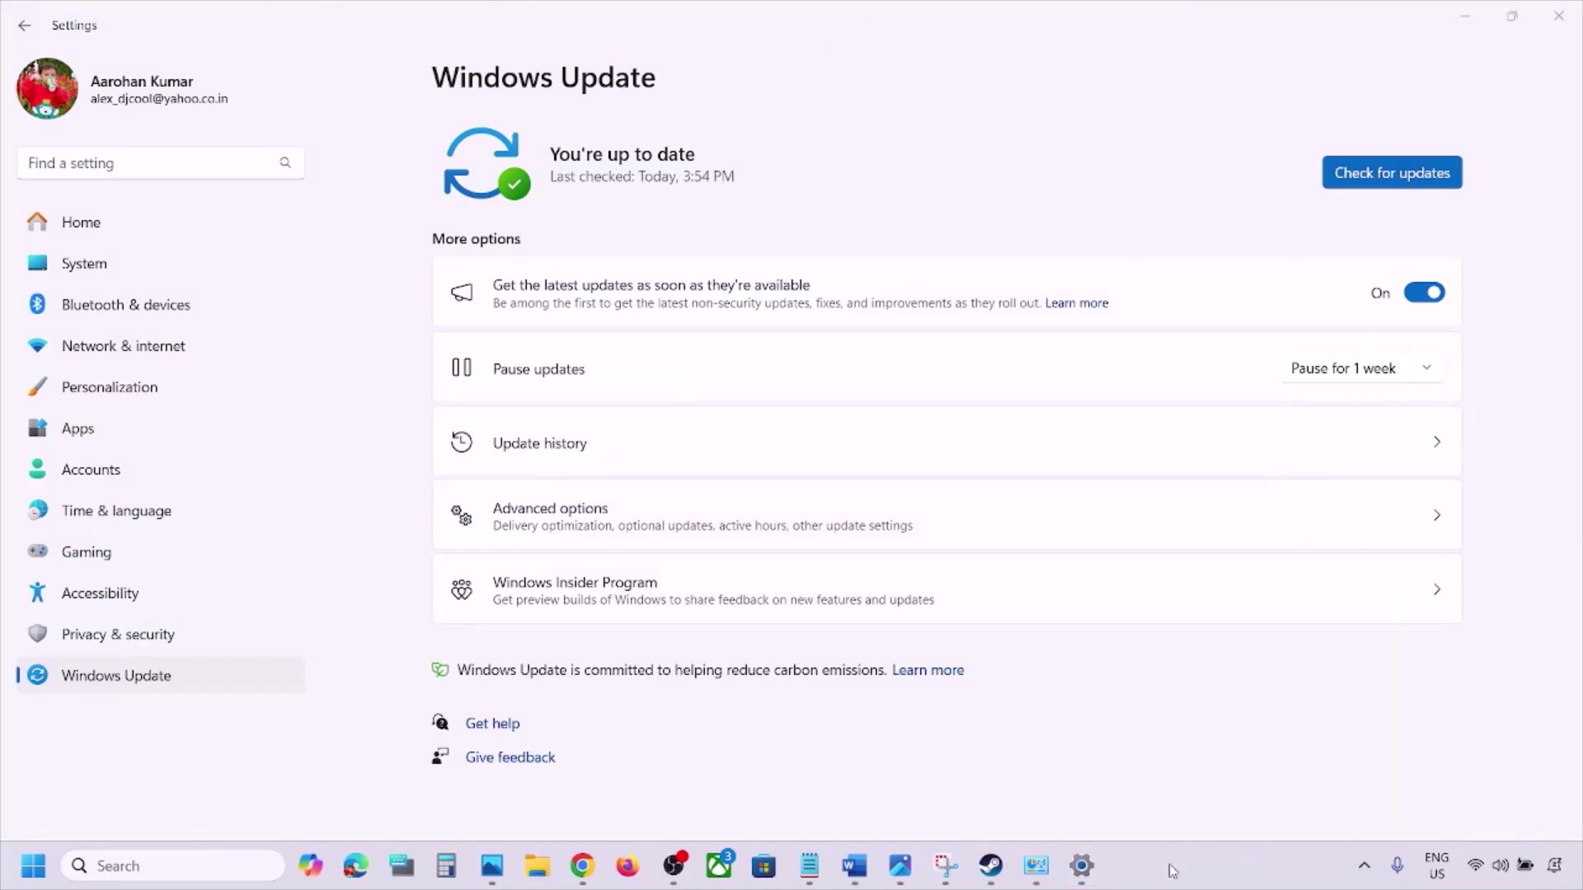